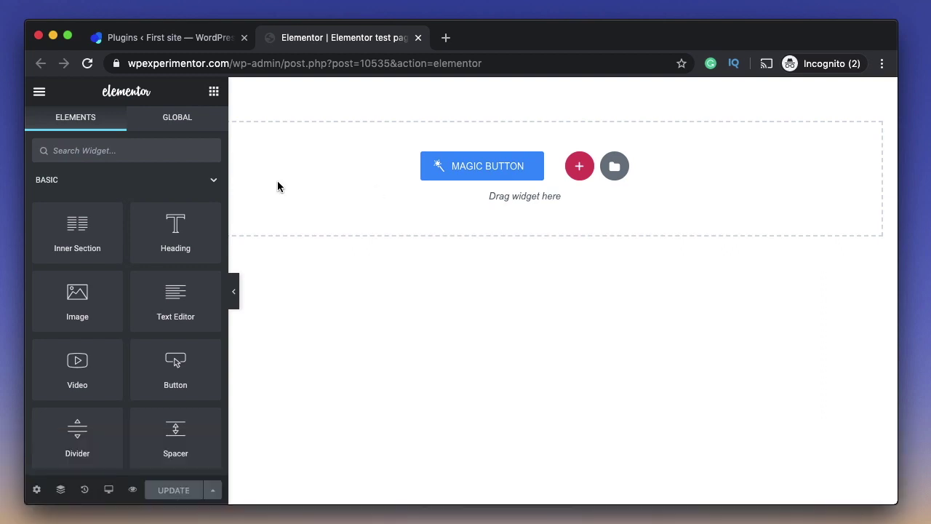
Step: Search the widgets for "tab" and add the add-on Tabs widget with the filled-tab icon to the page
{"action": "left_click", "coordinate": [169, 150]}
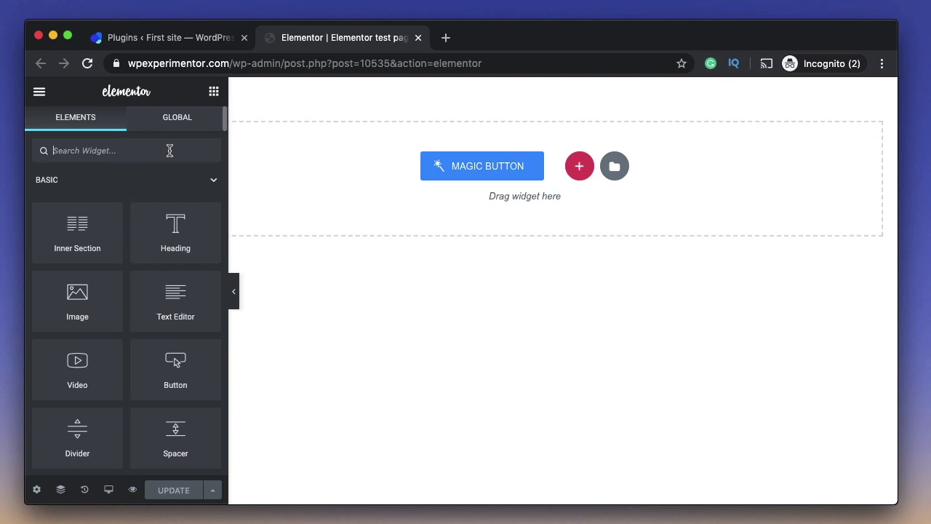
{"action": "type", "text": "tab"}
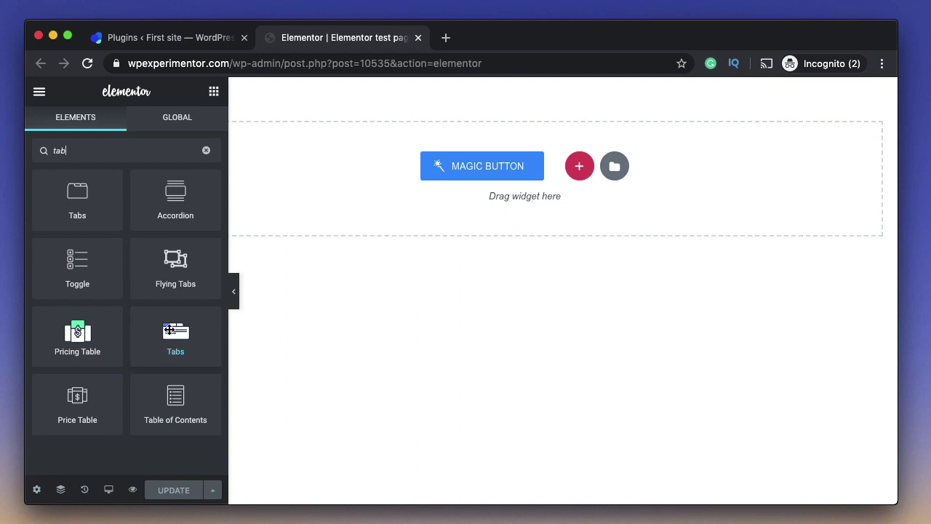
{"action": "left_click_drag", "start_coordinate": [173, 336], "coordinate": [349, 195]}
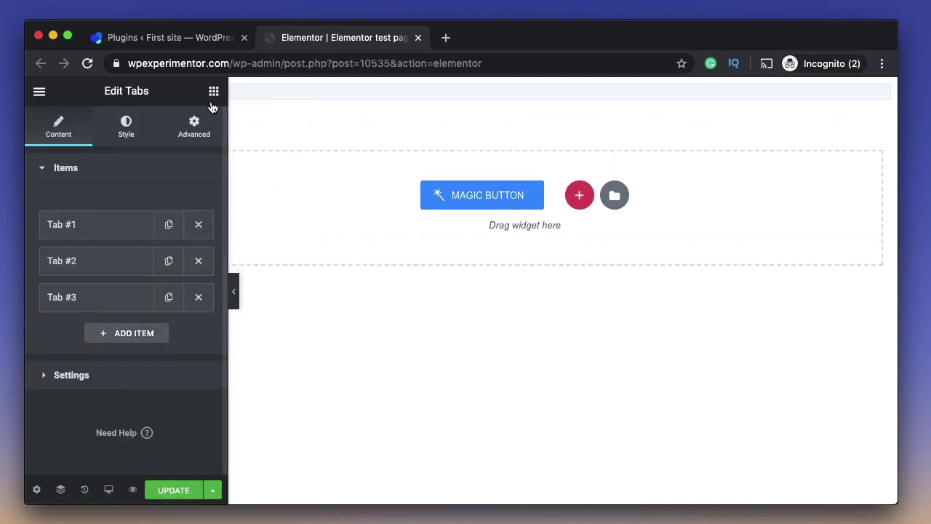
Step: Search the widgets for "tabs" and place the standard Elementor Tabs widget below the add-on Tabs widget
{"action": "left_click", "coordinate": [212, 93]}
{"action": "left_click", "coordinate": [109, 149]}
{"action": "type", "text": "tabs"}
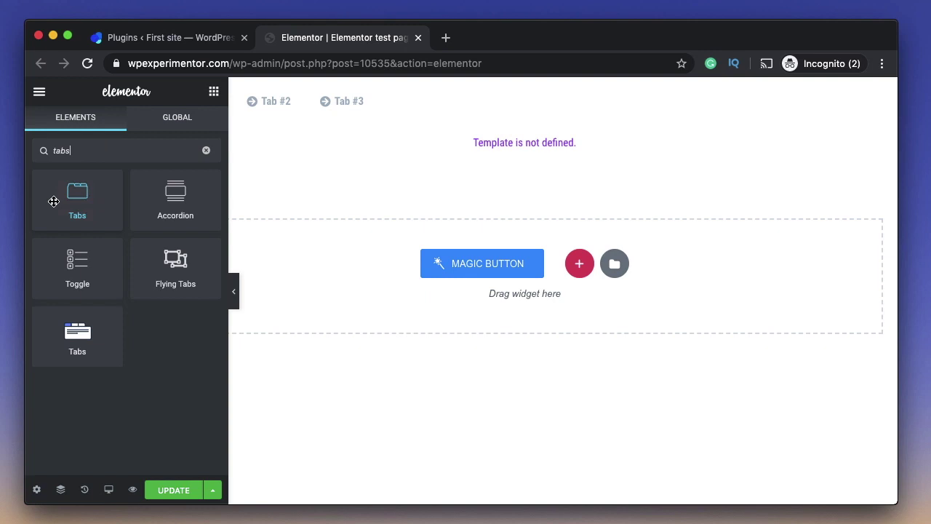
{"action": "left_click_drag", "start_coordinate": [72, 209], "coordinate": [453, 166]}
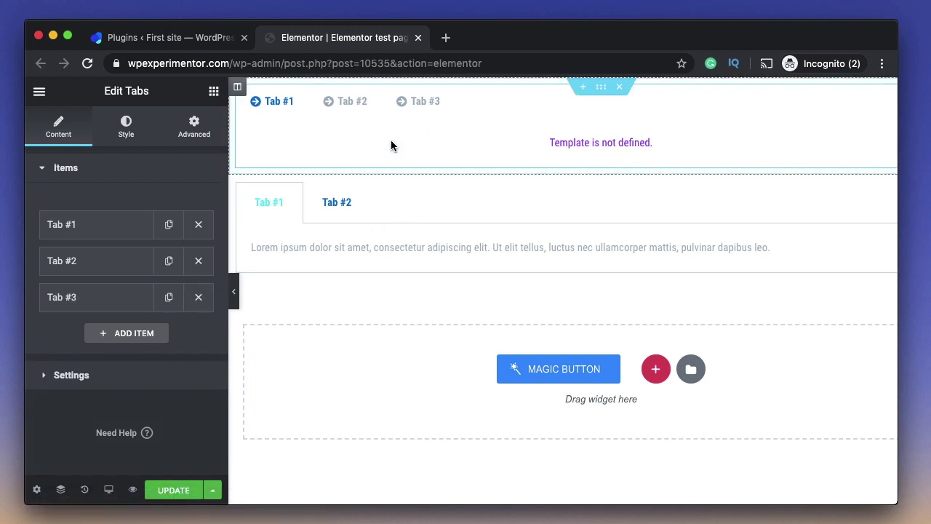
Step: Set the icon of Tab #1 in the add-on Tabs widget to arrow-circle-o-right
{"action": "left_click", "coordinate": [108, 225]}
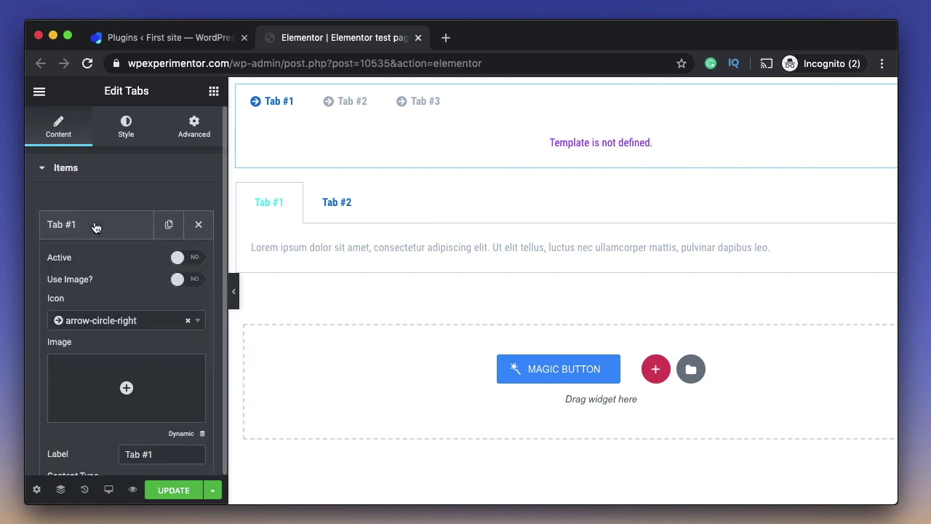
{"action": "scroll", "coordinate": [73, 244], "scroll_direction": "down", "scroll_amount": 2}
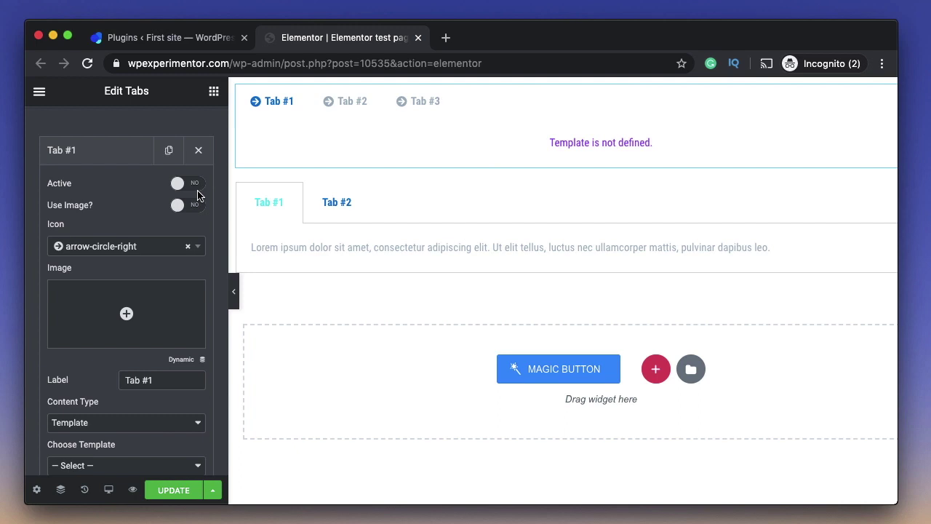
{"action": "scroll", "coordinate": [114, 236], "scroll_direction": "down", "scroll_amount": 1}
{"action": "left_click", "coordinate": [117, 228]}
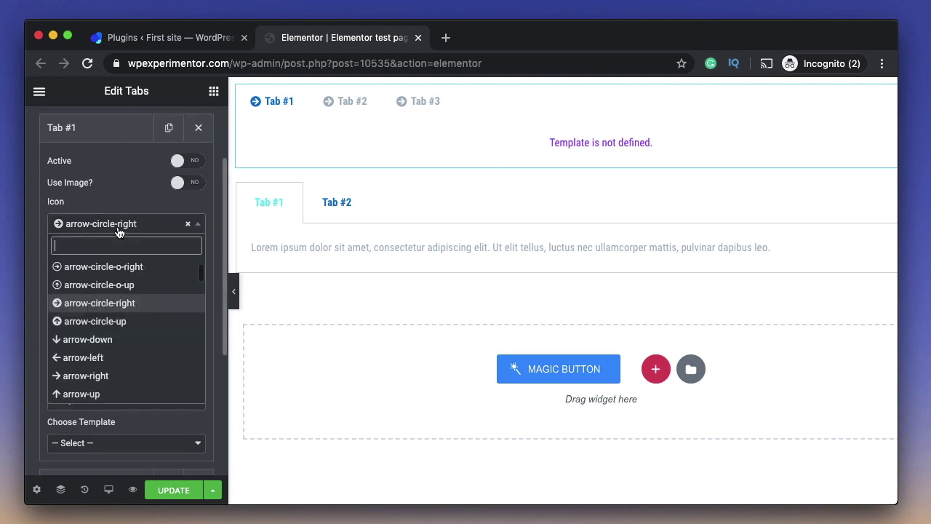
{"action": "left_click", "coordinate": [107, 268]}
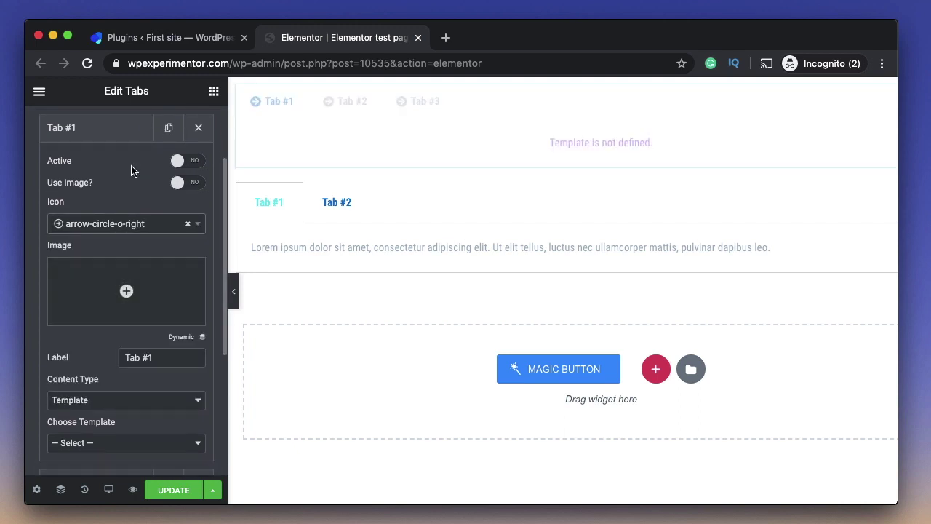
{"action": "left_click", "coordinate": [114, 138]}
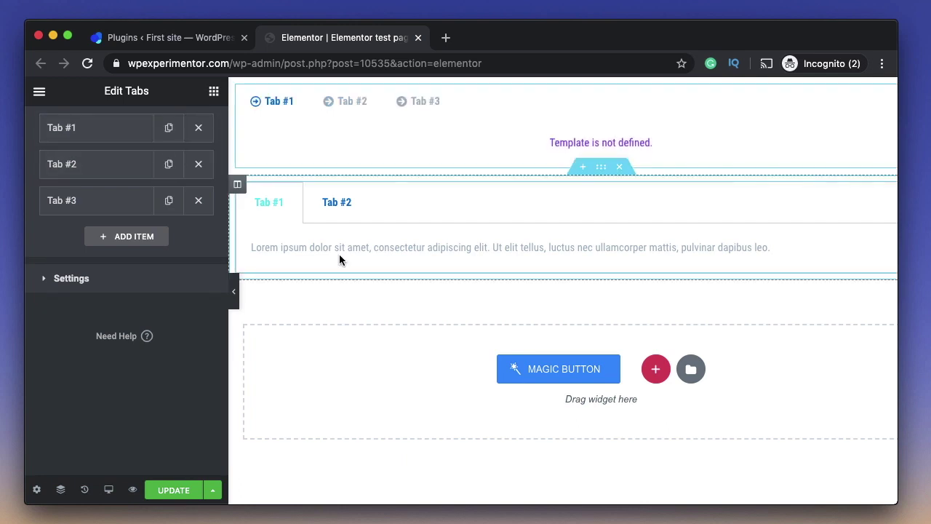
Step: Turn on the Active option for Tab #1 in the add-on Tabs widget
{"action": "left_click", "coordinate": [104, 170]}
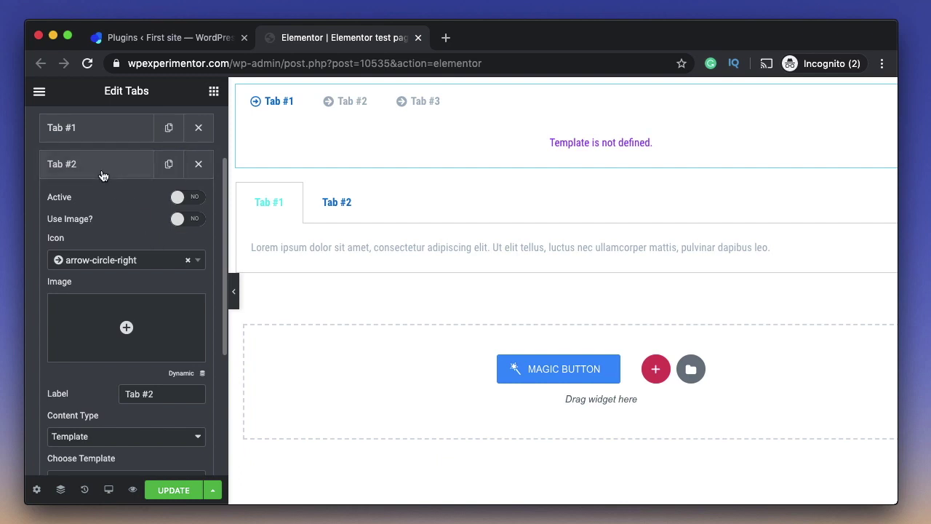
{"action": "left_click", "coordinate": [102, 173]}
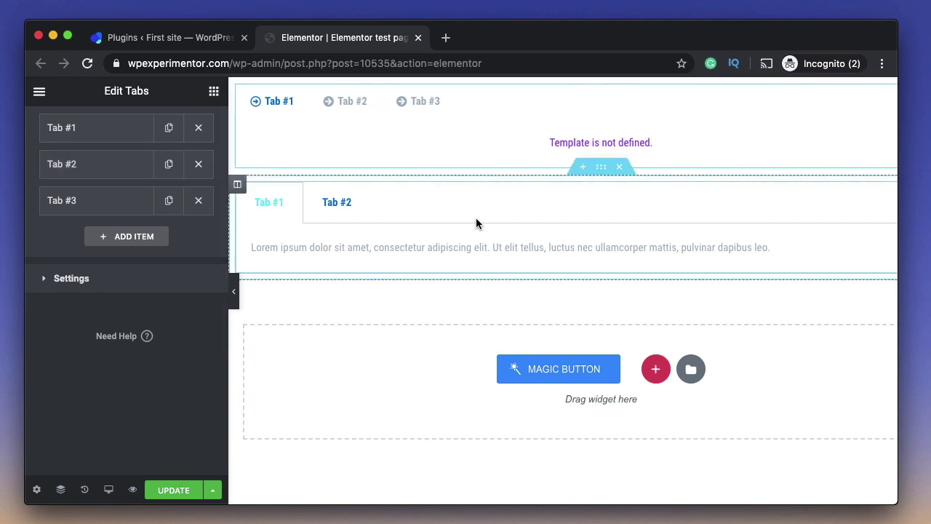
{"action": "left_click", "coordinate": [91, 134]}
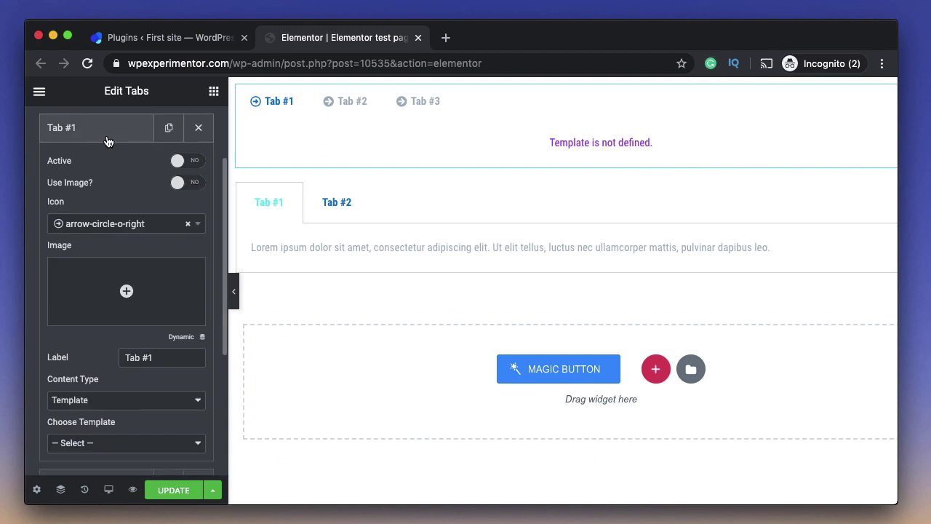
{"action": "scroll", "coordinate": [113, 182], "scroll_direction": "up", "scroll_amount": 3}
{"action": "scroll", "coordinate": [120, 225], "scroll_direction": "down", "scroll_amount": 2}
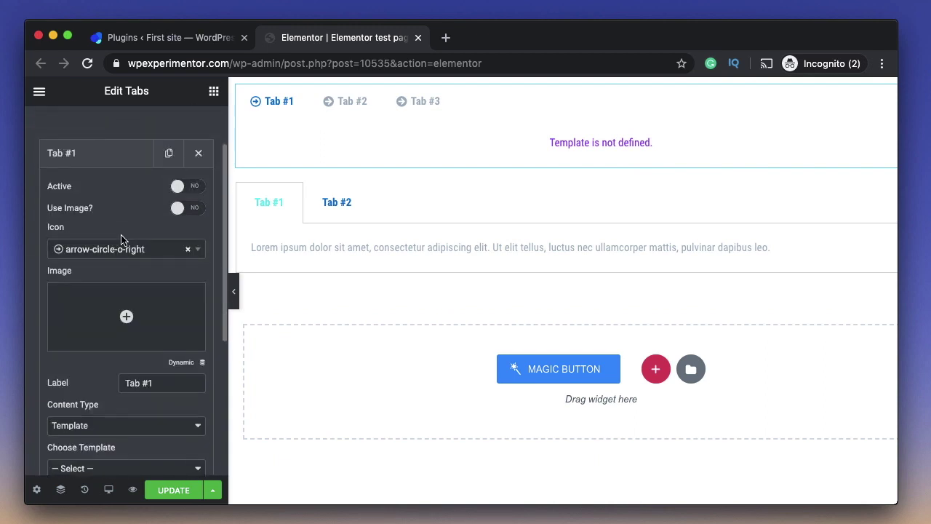
{"action": "left_click", "coordinate": [188, 187]}
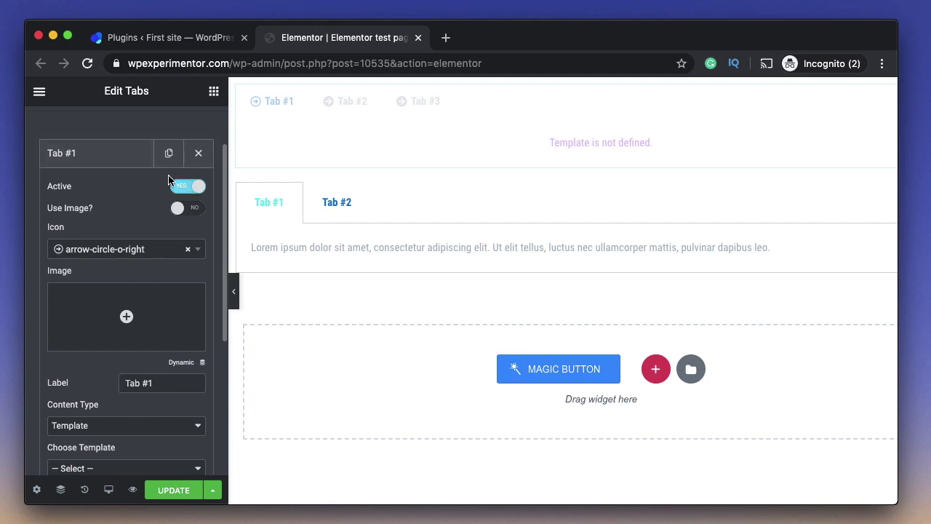
{"action": "left_click", "coordinate": [113, 153]}
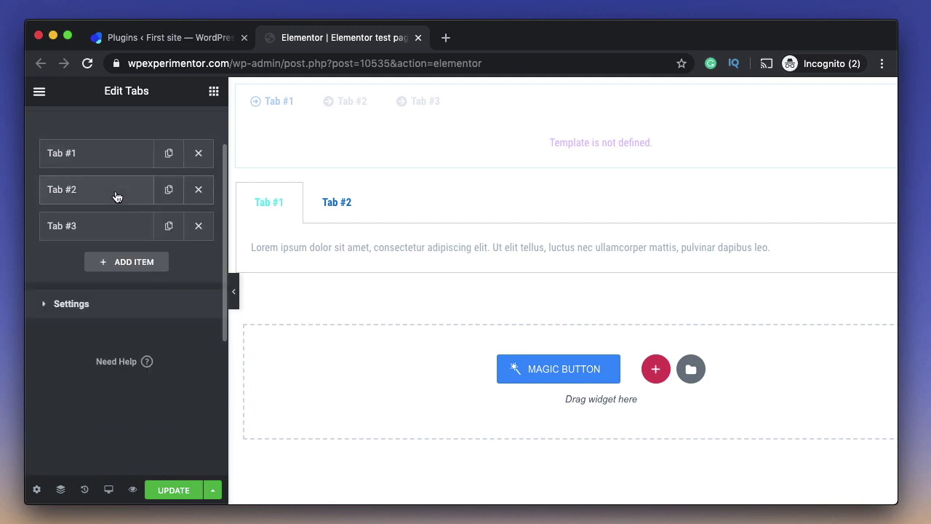
Step: Turn on the Active option for Tab #2 in the add-on Tabs widget
{"action": "left_click", "coordinate": [116, 195]}
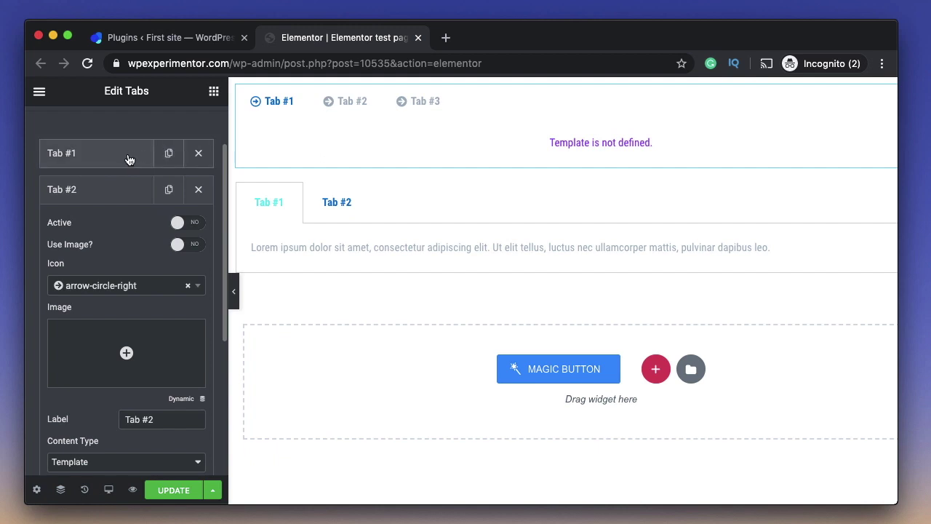
{"action": "left_click", "coordinate": [114, 195]}
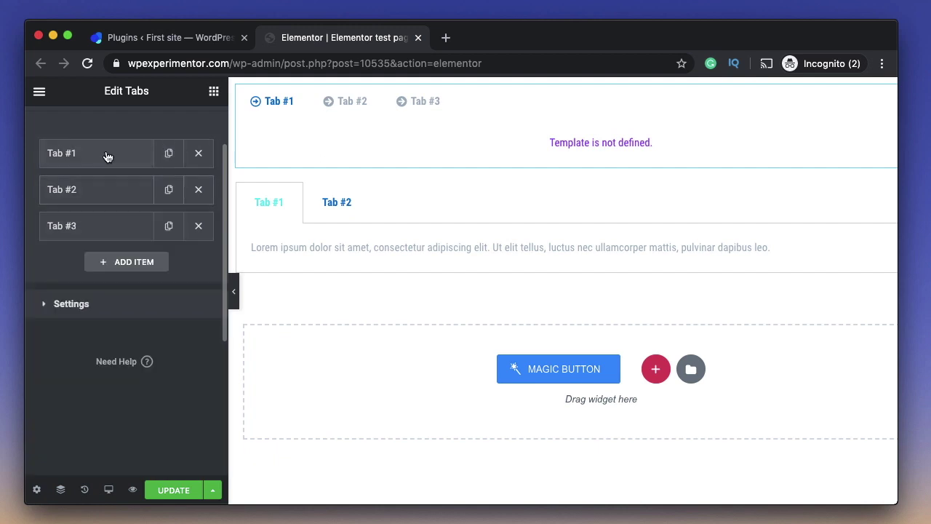
{"action": "left_click", "coordinate": [107, 227]}
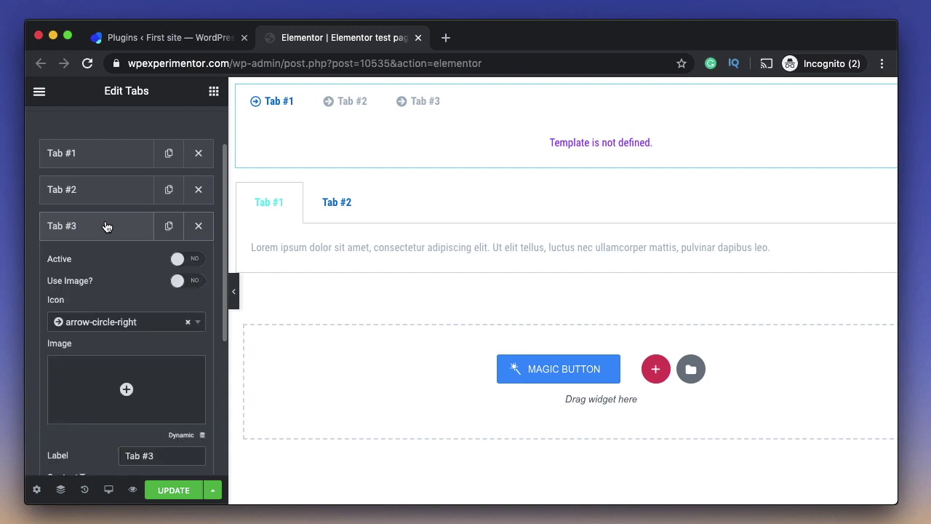
{"action": "left_click", "coordinate": [130, 192]}
{"action": "left_click", "coordinate": [183, 221]}
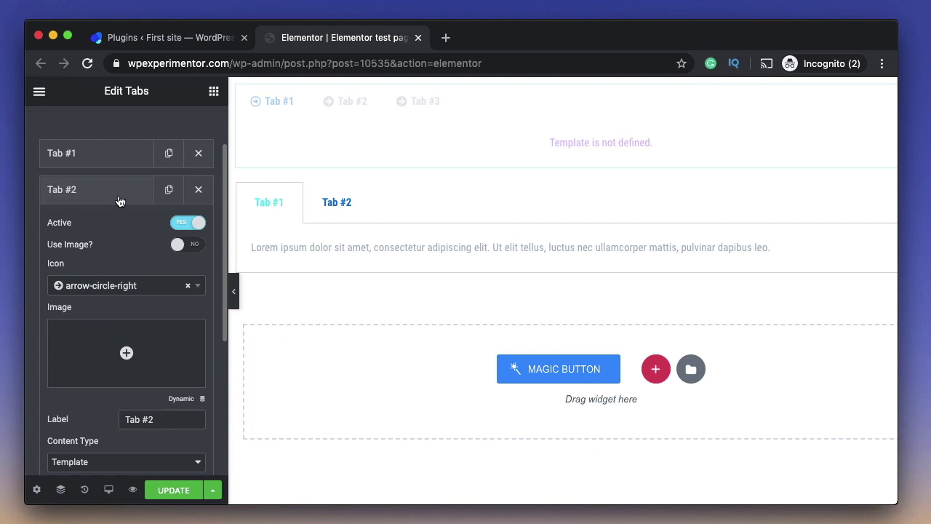
{"action": "left_click", "coordinate": [115, 199]}
Step: Turn on the Active option for Tab #3 in the add-on Tabs widget
{"action": "left_click", "coordinate": [117, 222]}
{"action": "left_click", "coordinate": [195, 263]}
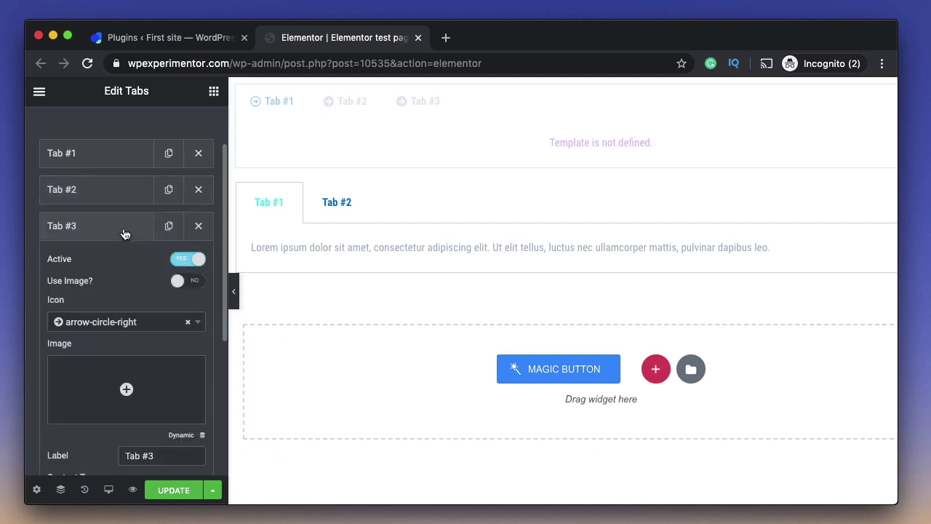
{"action": "left_click", "coordinate": [95, 224]}
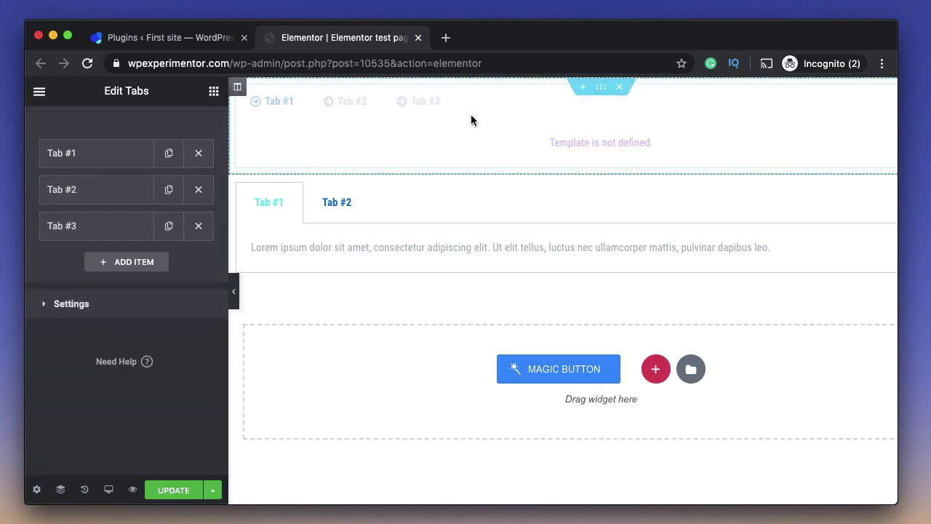
Step: Enable Use Image for Tab #1 and insert the photo of the tied letter bundle from the media library
{"action": "left_click", "coordinate": [96, 156]}
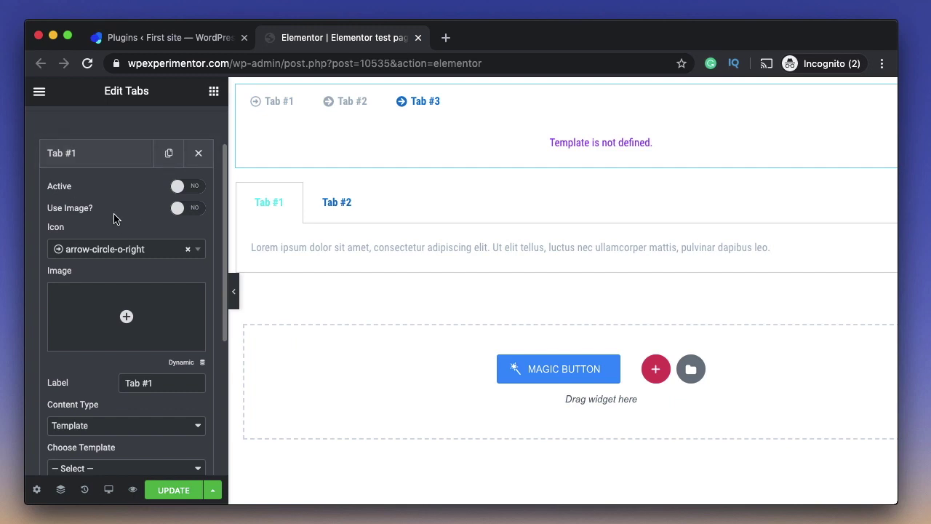
{"action": "scroll", "coordinate": [114, 221], "scroll_direction": "down", "scroll_amount": 1}
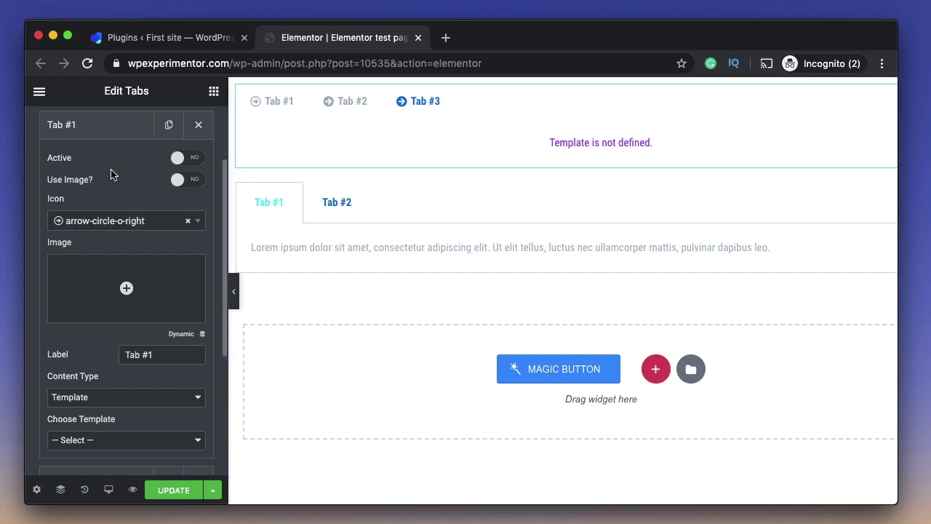
{"action": "left_click", "coordinate": [178, 181]}
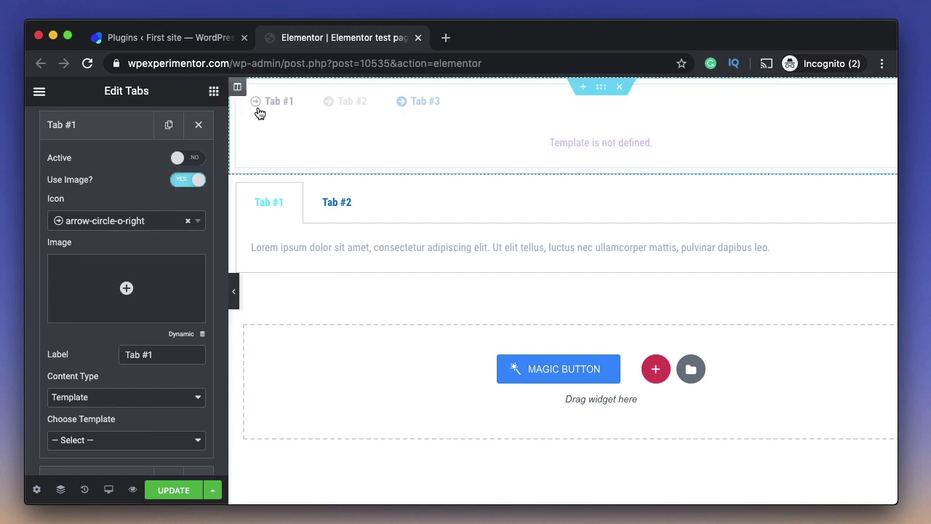
{"action": "left_click", "coordinate": [115, 272]}
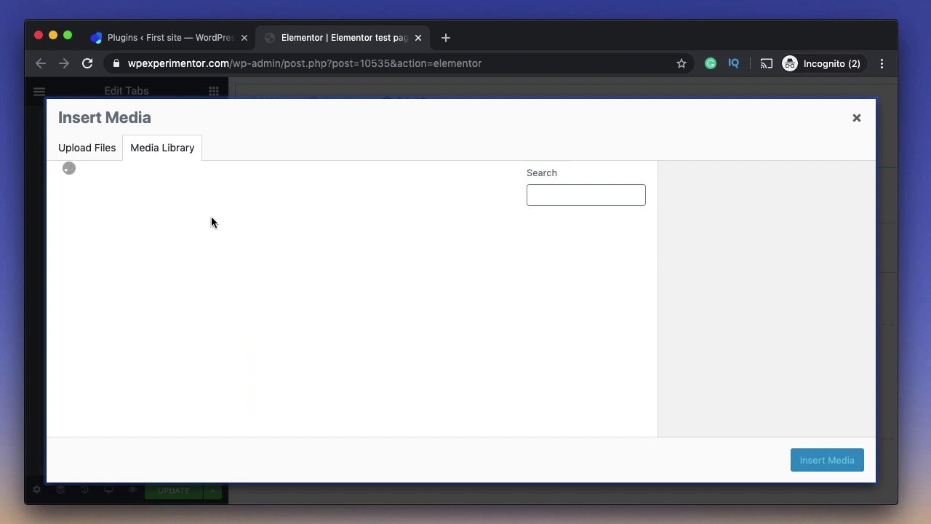
{"action": "left_click", "coordinate": [217, 280]}
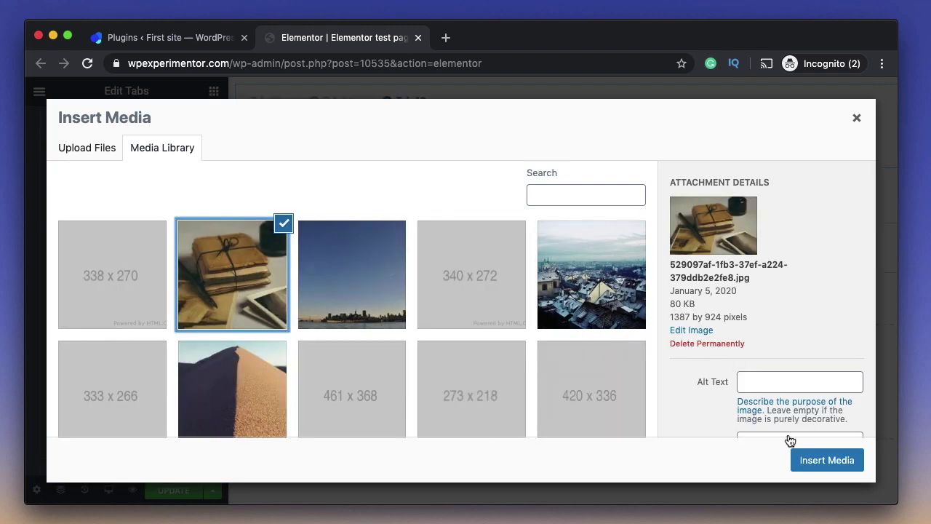
{"action": "left_click", "coordinate": [820, 459]}
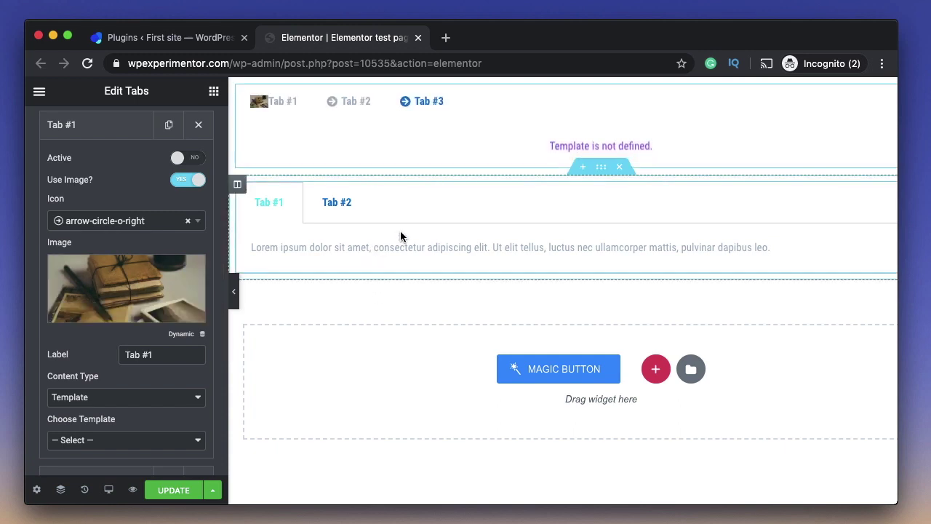
Step: Remove the letter-bundle image from Tab #1
{"action": "mouse_move", "coordinate": [143, 290]}
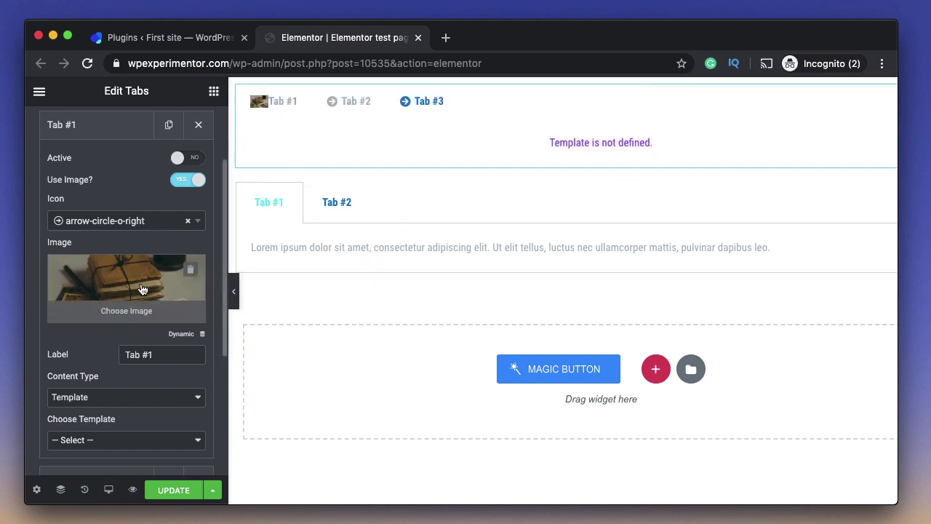
{"action": "left_click", "coordinate": [188, 274]}
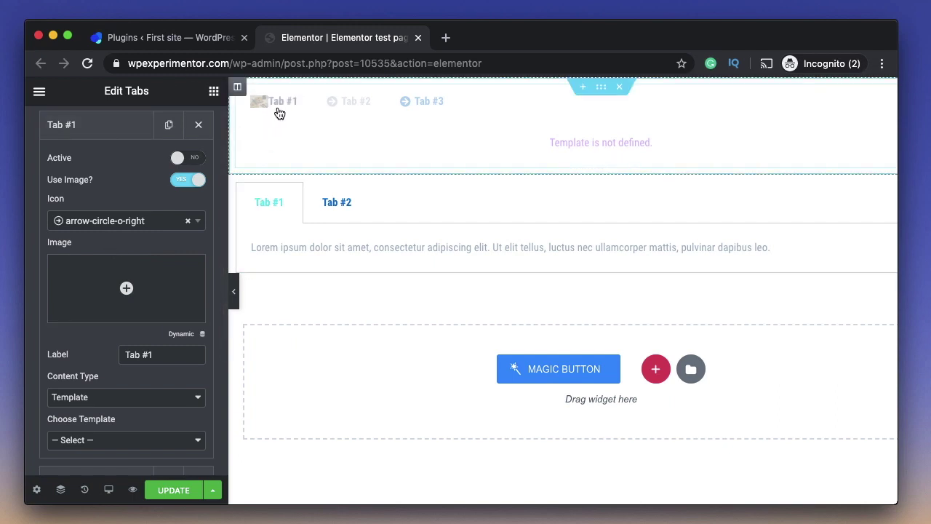
{"action": "mouse_move", "coordinate": [108, 282]}
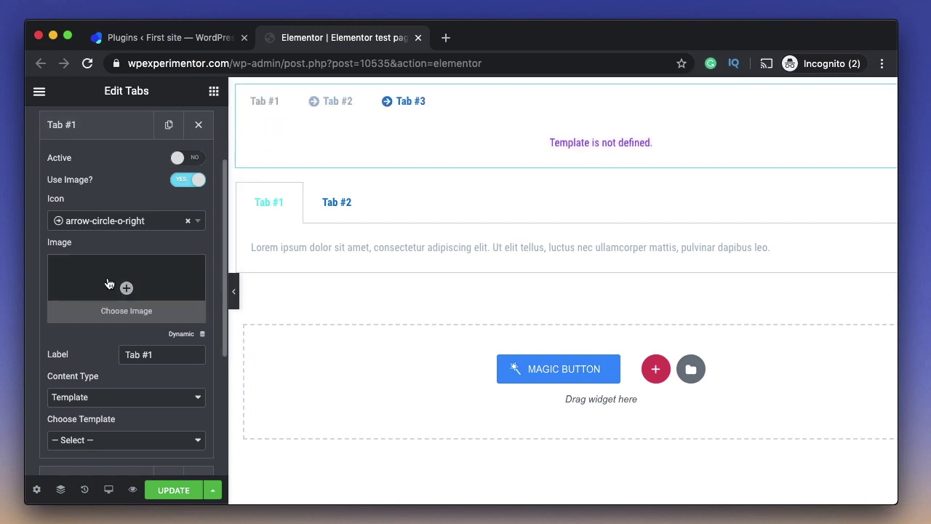
Step: Examine Tab #1's label field and the image's dynamic source option
{"action": "scroll", "coordinate": [105, 279], "scroll_direction": "down", "scroll_amount": 2}
{"action": "triple_click", "coordinate": [170, 293]}
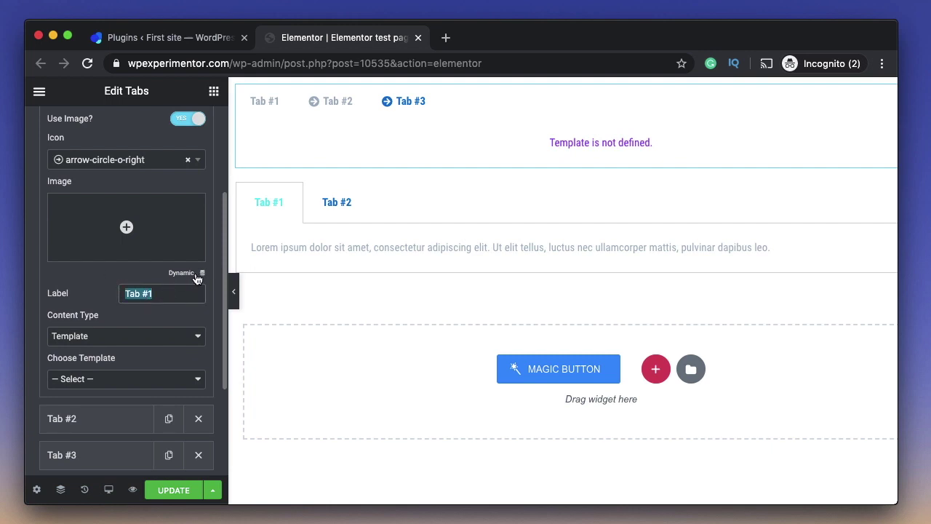
{"action": "left_click", "coordinate": [196, 275]}
{"action": "left_click", "coordinate": [198, 275]}
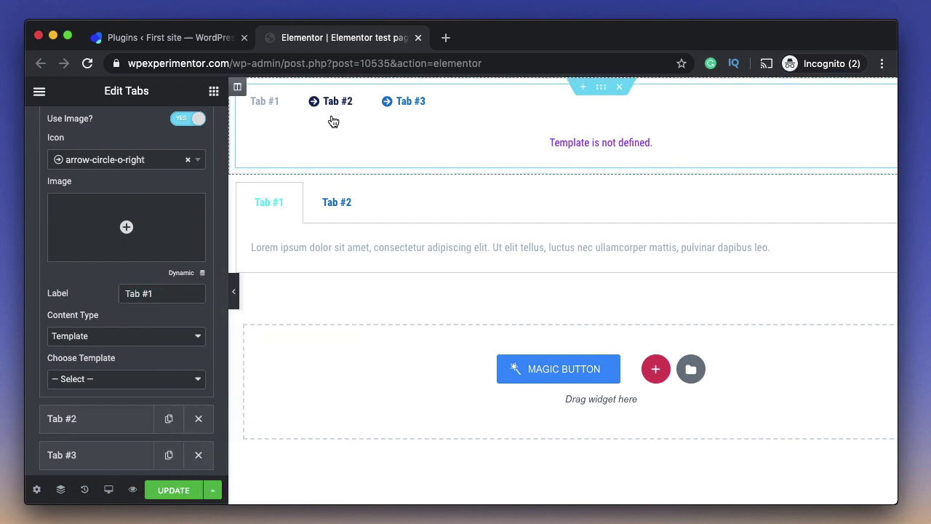
Step: Open the standard Tabs widget's settings and examine the options of its Tab #1 item
{"action": "left_click", "coordinate": [293, 229]}
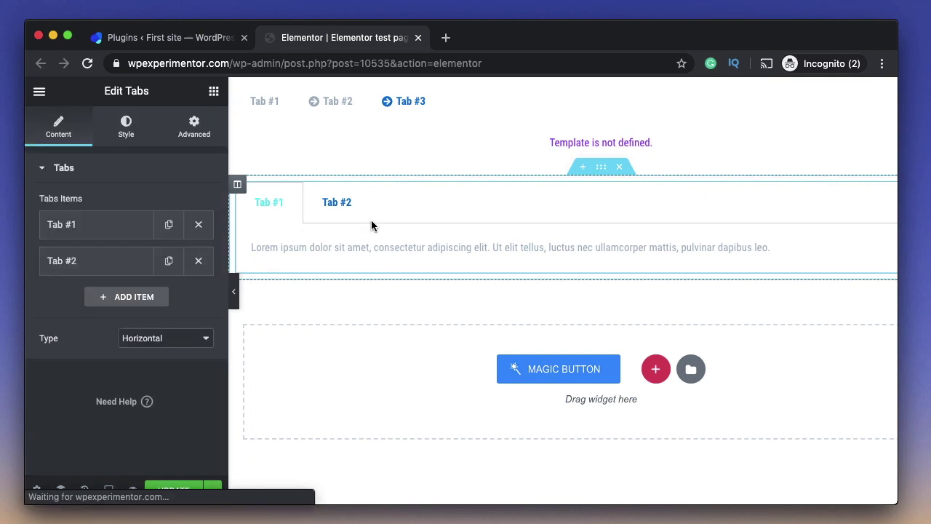
{"action": "left_click", "coordinate": [126, 234]}
{"action": "triple_click", "coordinate": [104, 275]}
{"action": "triple_click", "coordinate": [104, 275]}
{"action": "triple_click", "coordinate": [104, 274]}
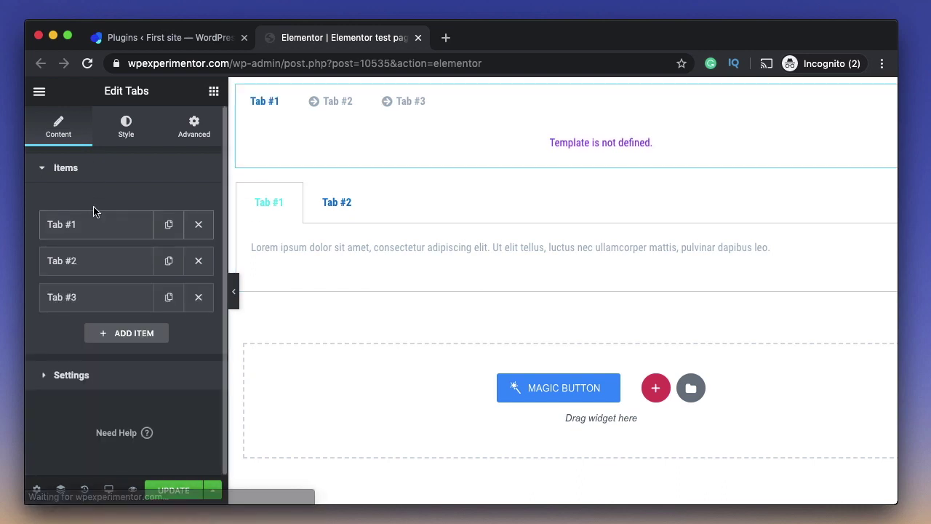
Step: Switch the add-on widget's Tab #1 content type to Editor and examine the dynamic sources available for its content
{"action": "left_click", "coordinate": [97, 225]}
{"action": "scroll", "coordinate": [157, 213], "scroll_direction": "down", "scroll_amount": 6}
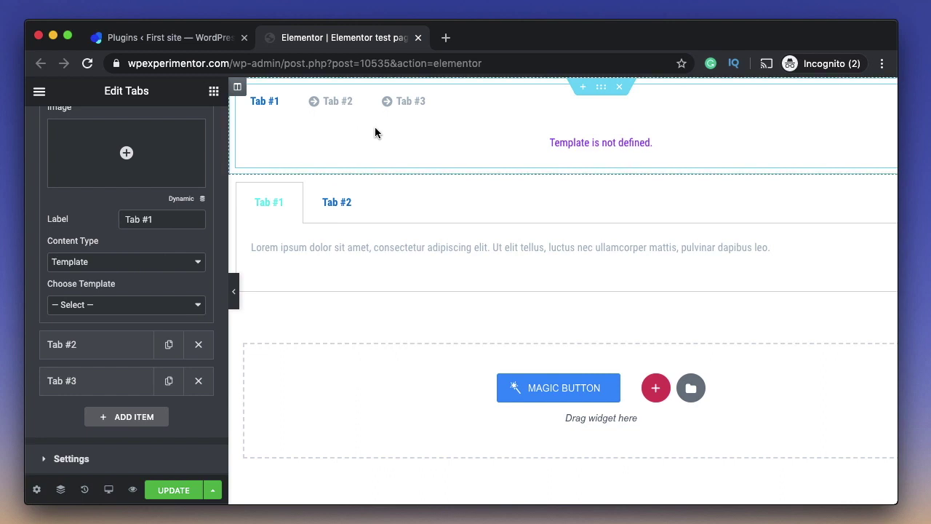
{"action": "left_click", "coordinate": [123, 264]}
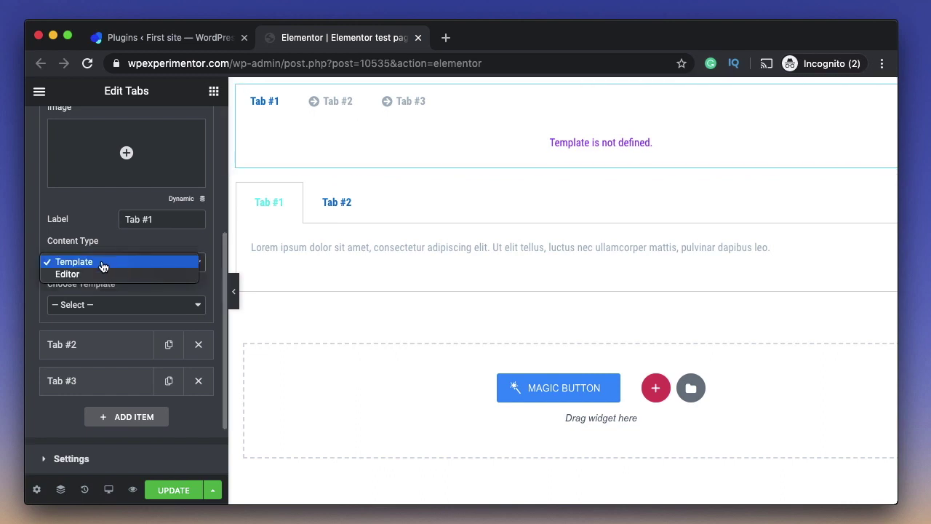
{"action": "left_click", "coordinate": [82, 275]}
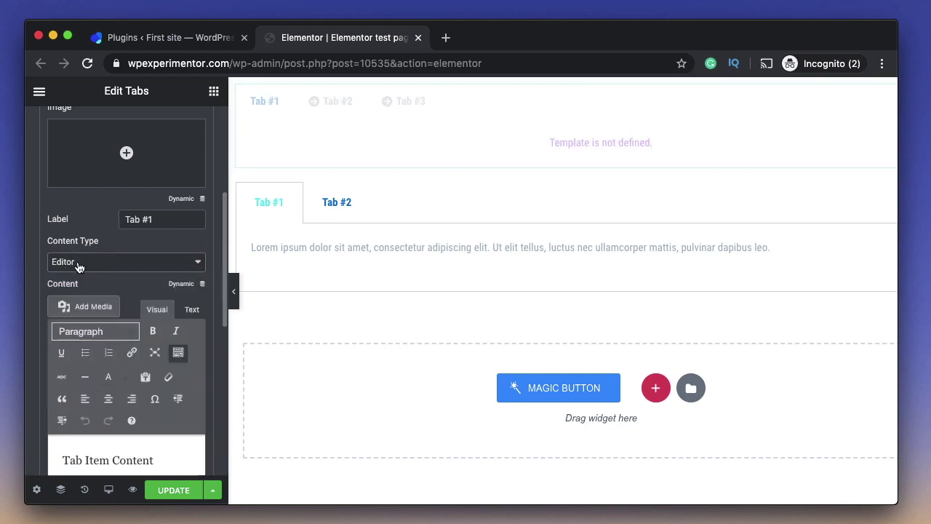
{"action": "left_click", "coordinate": [183, 288]}
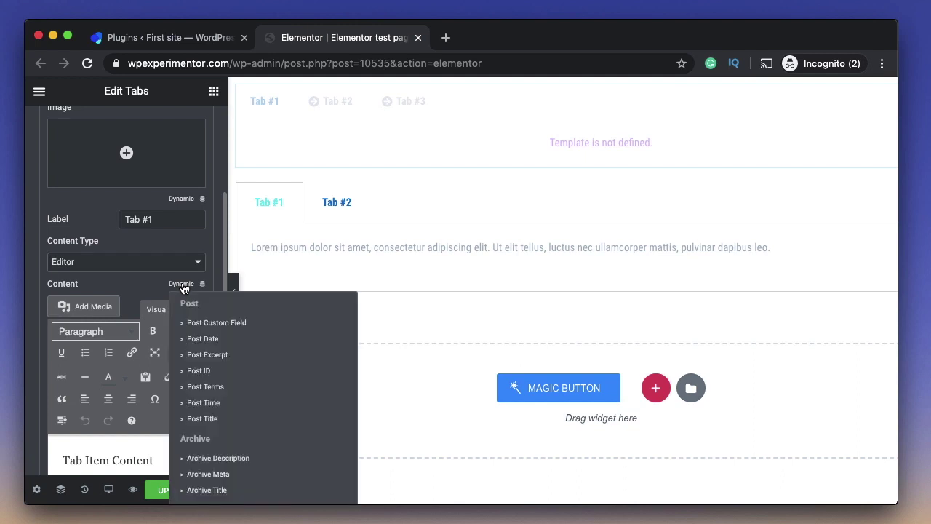
{"action": "scroll", "coordinate": [245, 355], "scroll_direction": "down", "scroll_amount": 5}
{"action": "scroll", "coordinate": [244, 314], "scroll_direction": "down", "scroll_amount": 4}
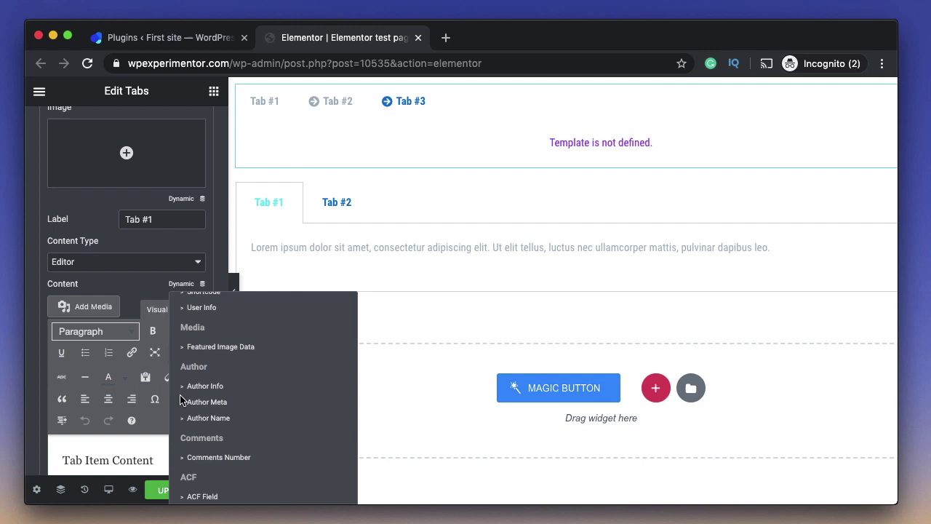
{"action": "left_click", "coordinate": [221, 495]}
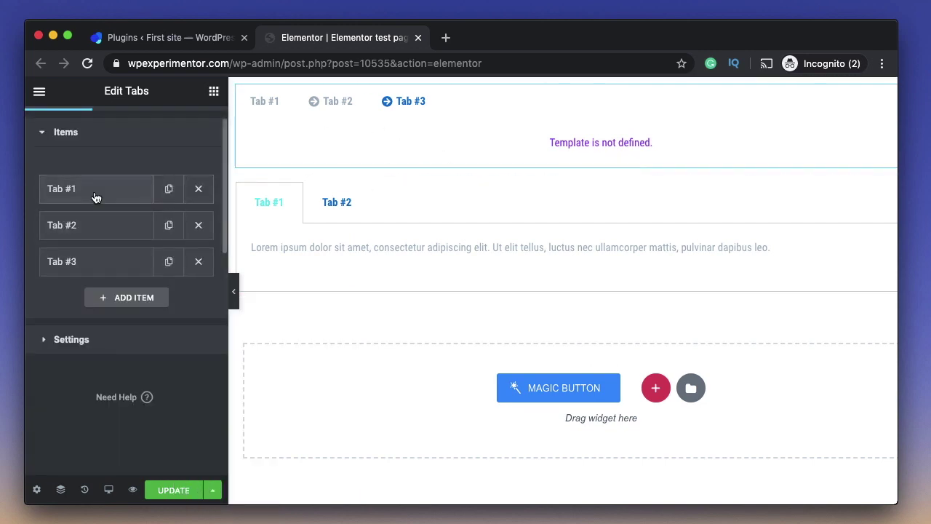
Step: Set Tab #1's content type to Template in the add-on widget and choose the Subsrciption Box (page) template
{"action": "left_click", "coordinate": [95, 190]}
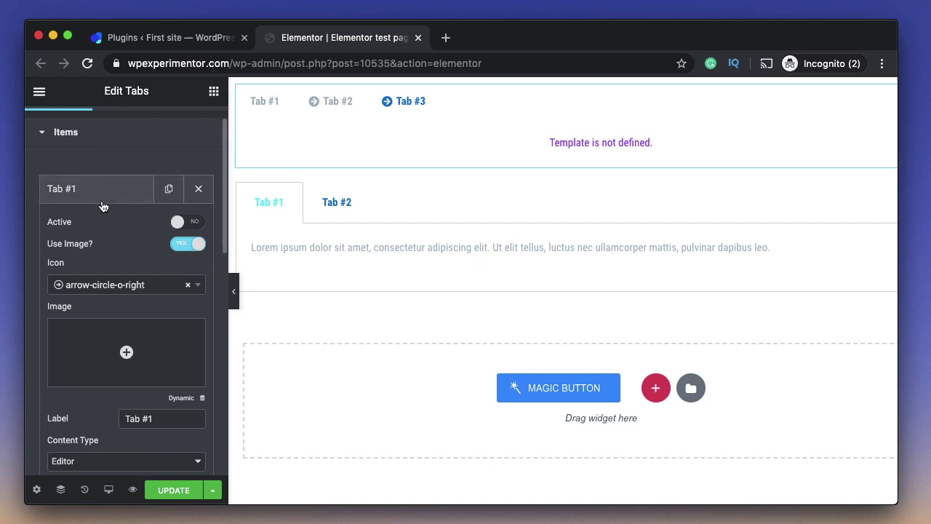
{"action": "scroll", "coordinate": [163, 266], "scroll_direction": "down", "scroll_amount": 3}
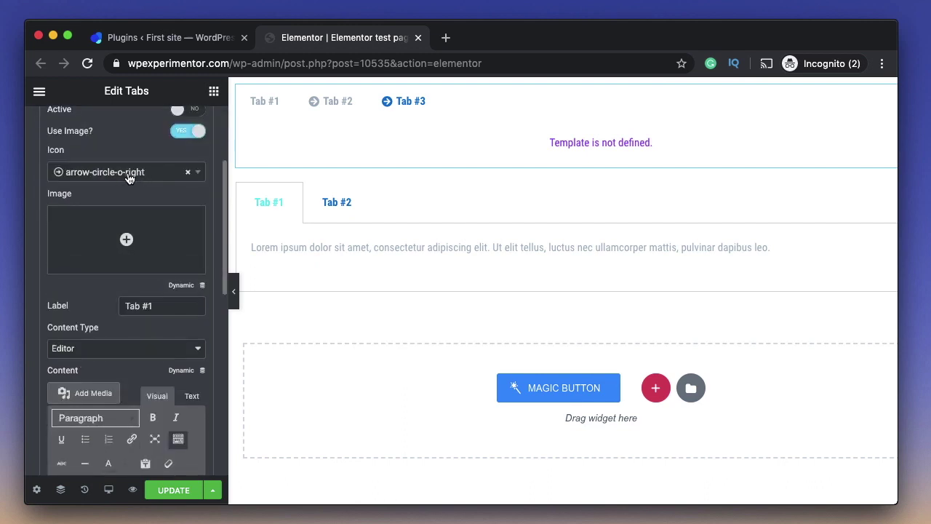
{"action": "scroll", "coordinate": [128, 179], "scroll_direction": "down", "scroll_amount": 2}
{"action": "triple_click", "coordinate": [169, 219]}
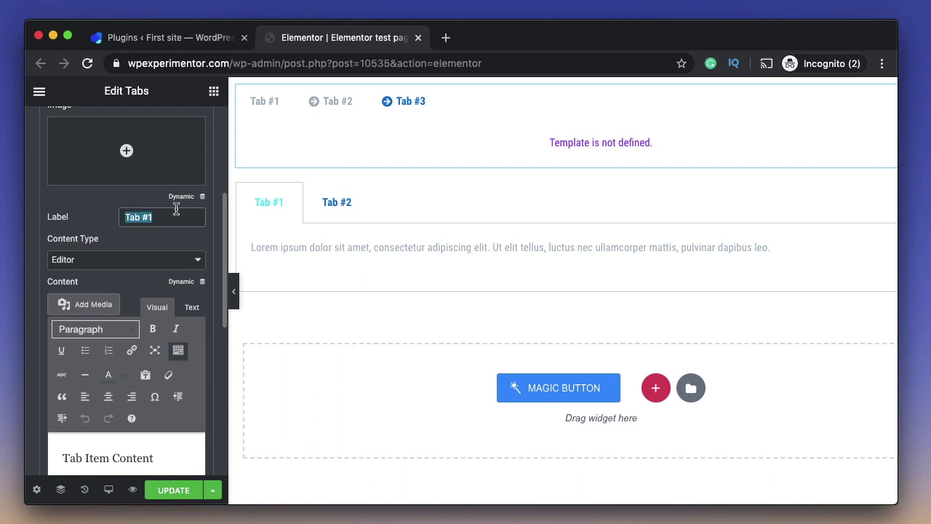
{"action": "left_click", "coordinate": [153, 263]}
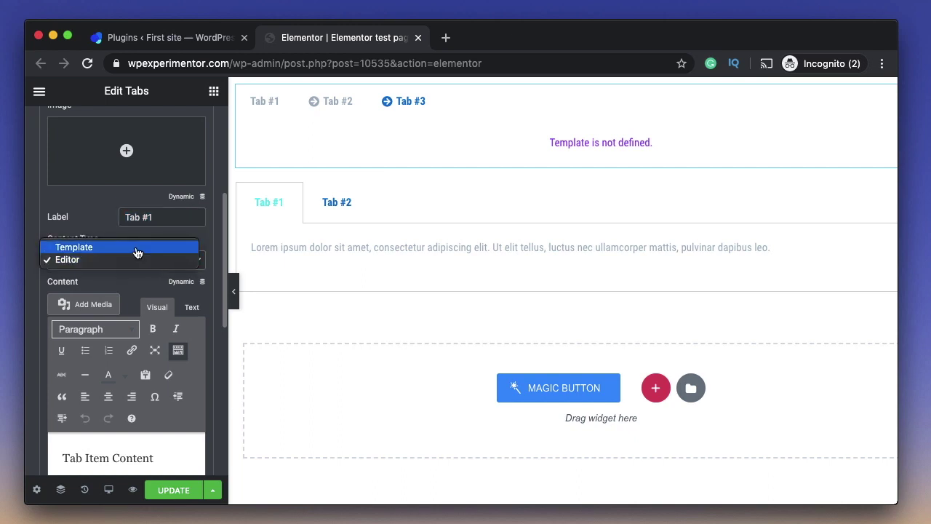
{"action": "left_click", "coordinate": [136, 248]}
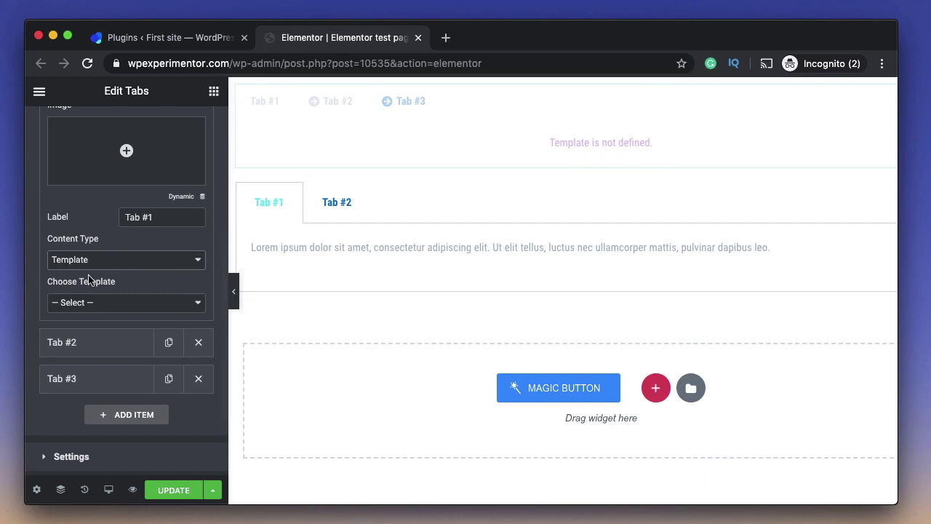
{"action": "left_click", "coordinate": [103, 304]}
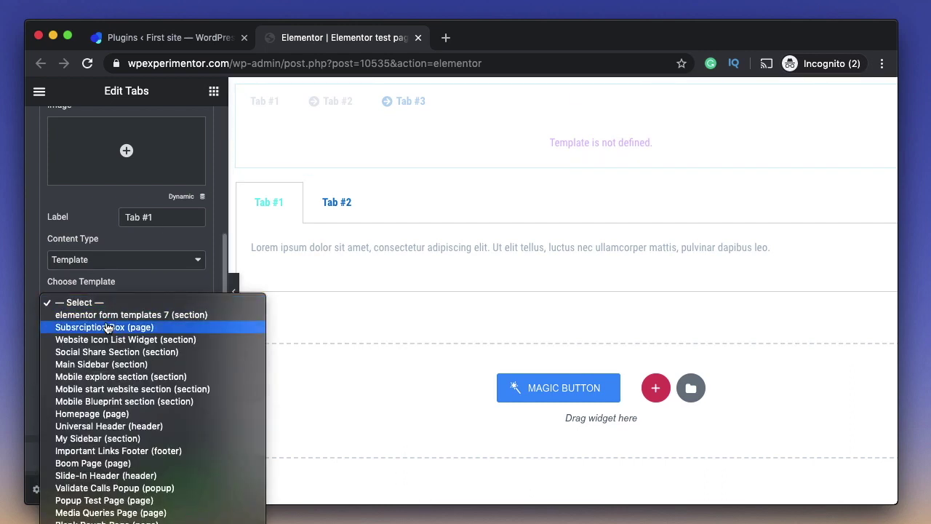
{"action": "left_click", "coordinate": [107, 327]}
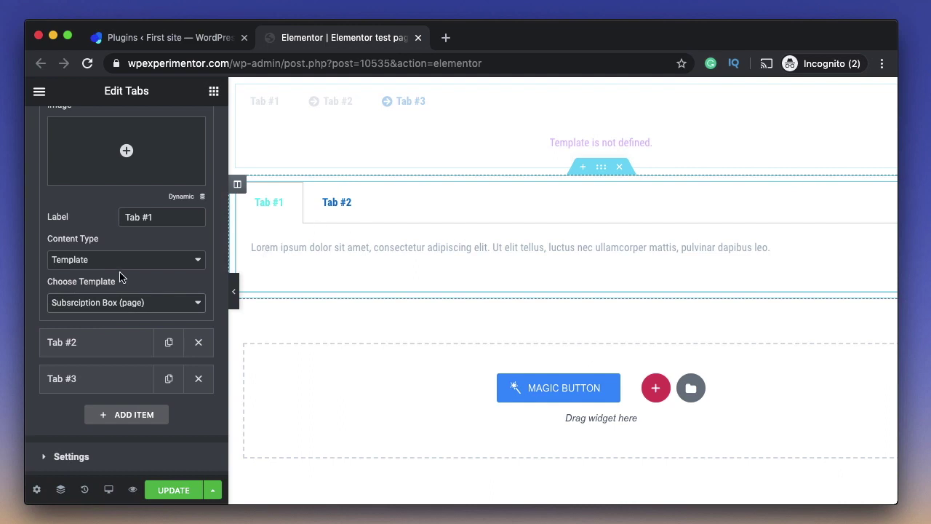
Step: Examine the content editor of Tab #1 in the standard Tabs widget for comparison
{"action": "left_click", "coordinate": [342, 280]}
{"action": "left_click", "coordinate": [81, 229]}
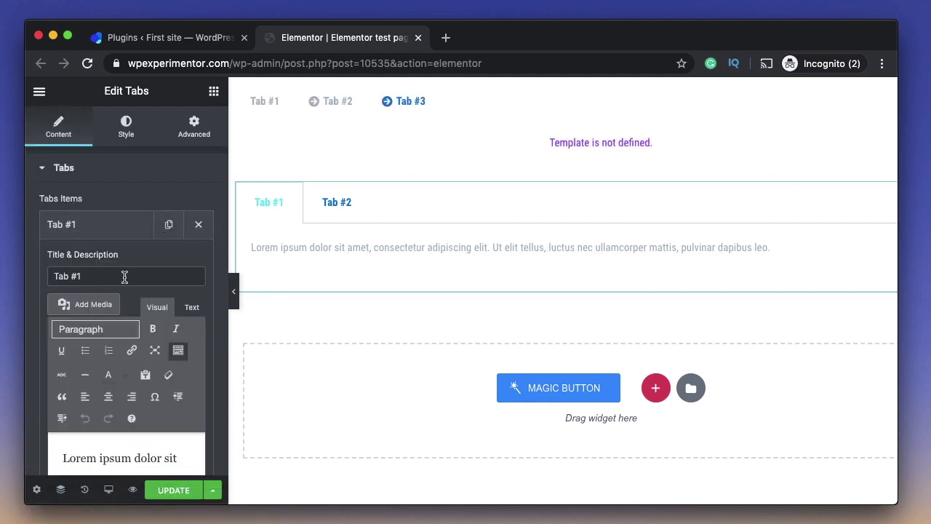
{"action": "scroll", "coordinate": [124, 275], "scroll_direction": "down", "scroll_amount": 3}
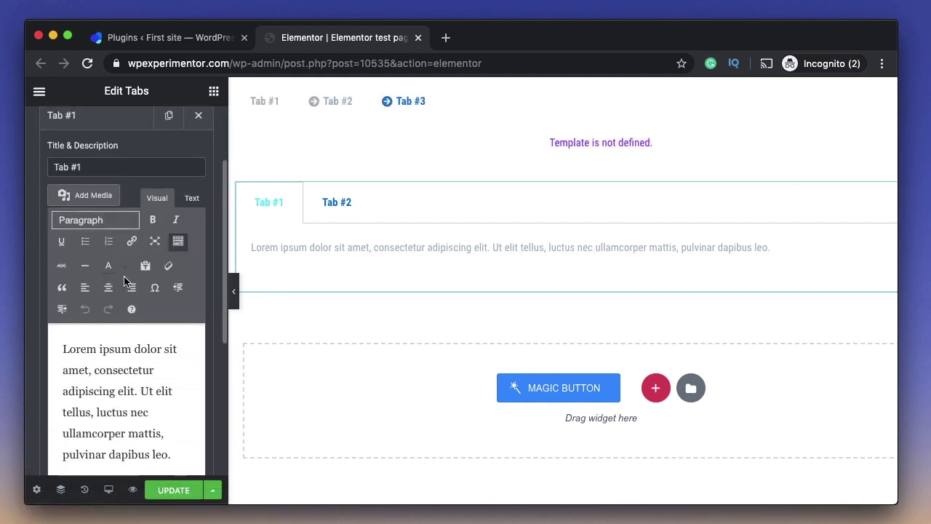
{"action": "double_click", "coordinate": [109, 369]}
{"action": "key", "text": "ctrl+a"}
{"action": "scroll", "coordinate": [145, 255], "scroll_direction": "up", "scroll_amount": 3}
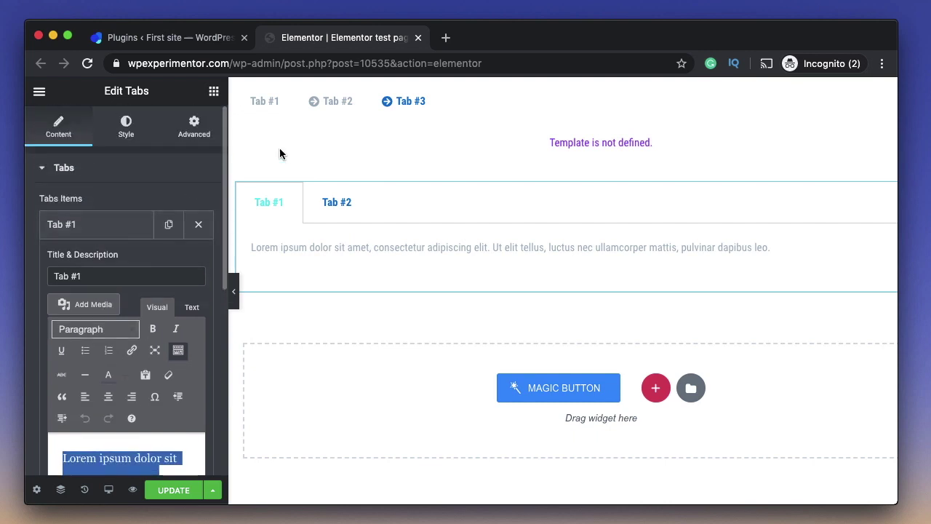
Step: Review Tab #1's content type and template choices in the add-on widget and preview its content on the page
{"action": "left_click", "coordinate": [320, 135]}
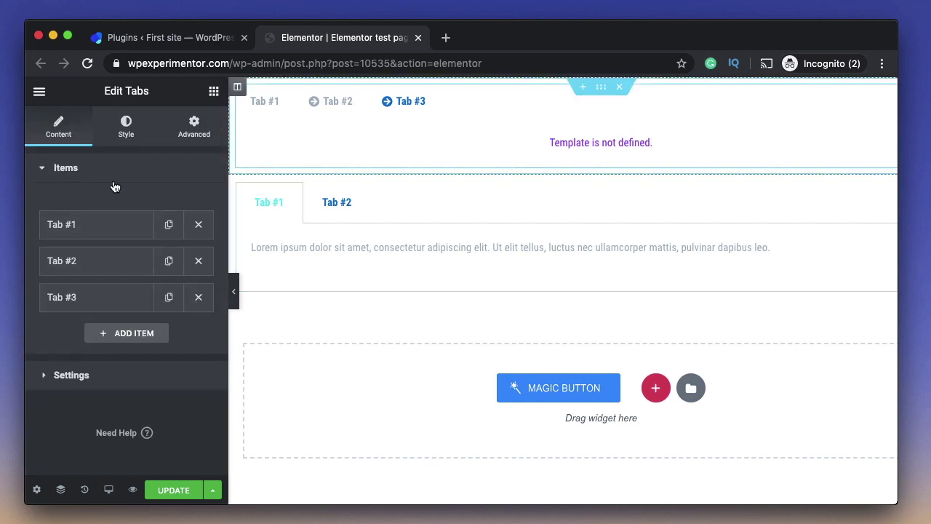
{"action": "left_click", "coordinate": [113, 240]}
{"action": "scroll", "coordinate": [150, 332], "scroll_direction": "down", "scroll_amount": 4}
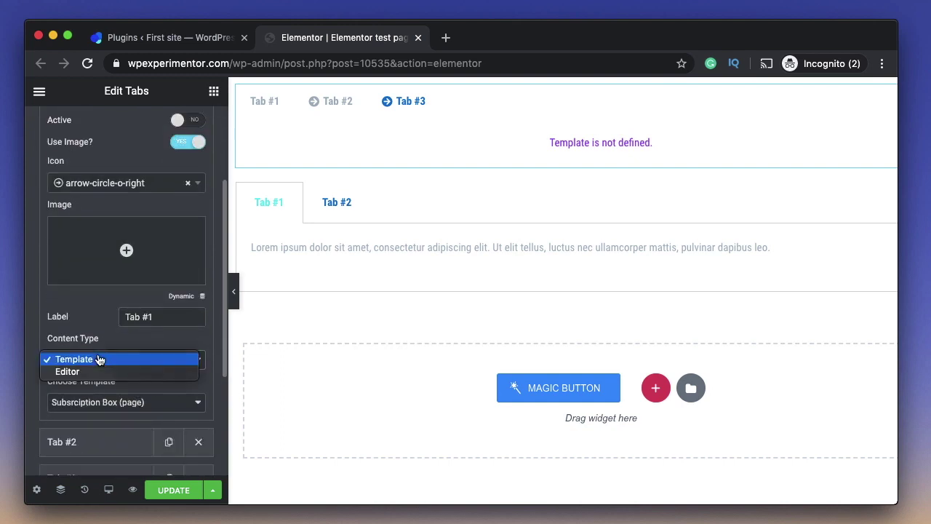
{"action": "left_click", "coordinate": [100, 359]}
{"action": "left_click", "coordinate": [110, 400]}
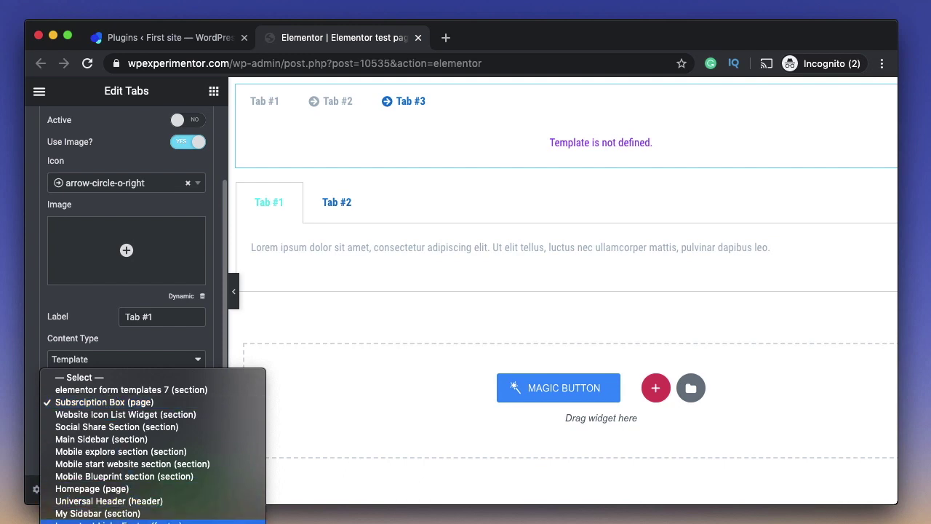
{"action": "left_click", "coordinate": [355, 293]}
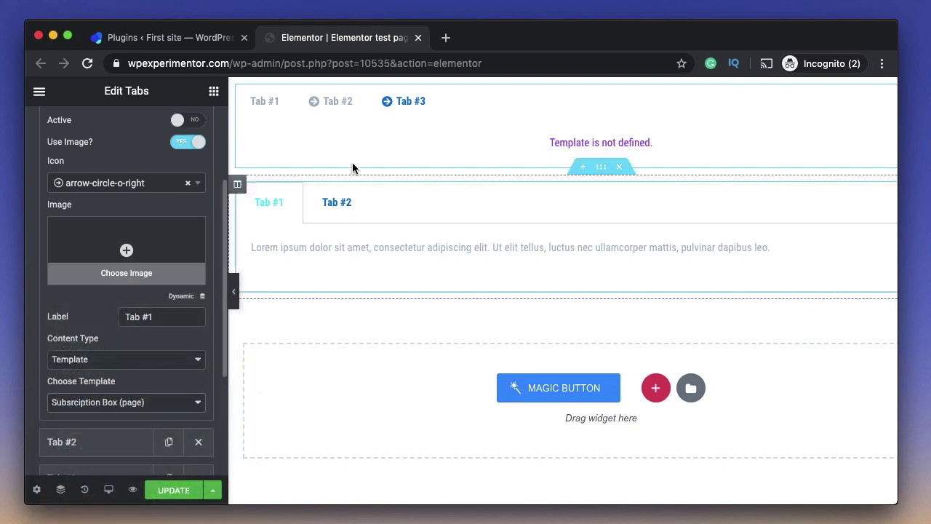
{"action": "left_click", "coordinate": [347, 102]}
{"action": "left_click", "coordinate": [264, 101]}
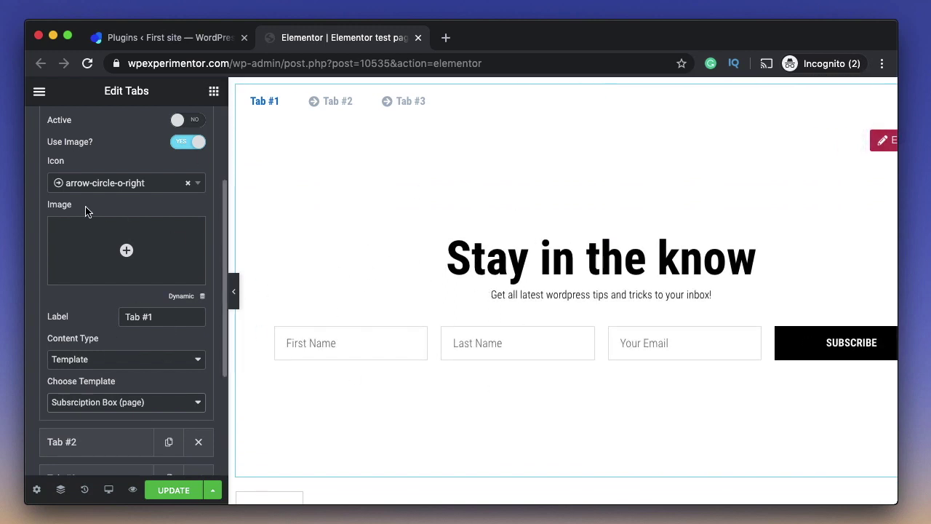
Step: Open the add-on widget's general settings and examine its tabs position options
{"action": "scroll", "coordinate": [95, 207], "scroll_direction": "up", "scroll_amount": 3}
{"action": "left_click", "coordinate": [107, 229]}
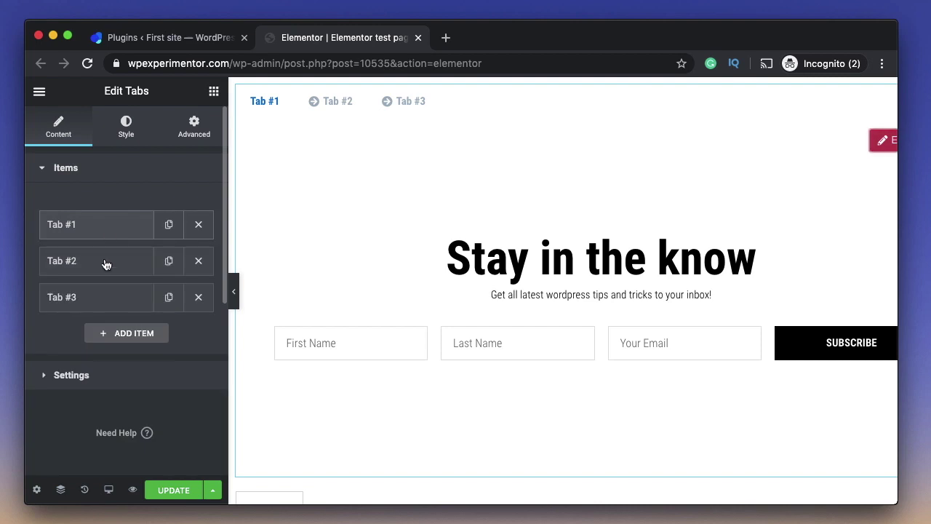
{"action": "left_click", "coordinate": [93, 386]}
{"action": "scroll", "coordinate": [93, 387], "scroll_direction": "down", "scroll_amount": 1}
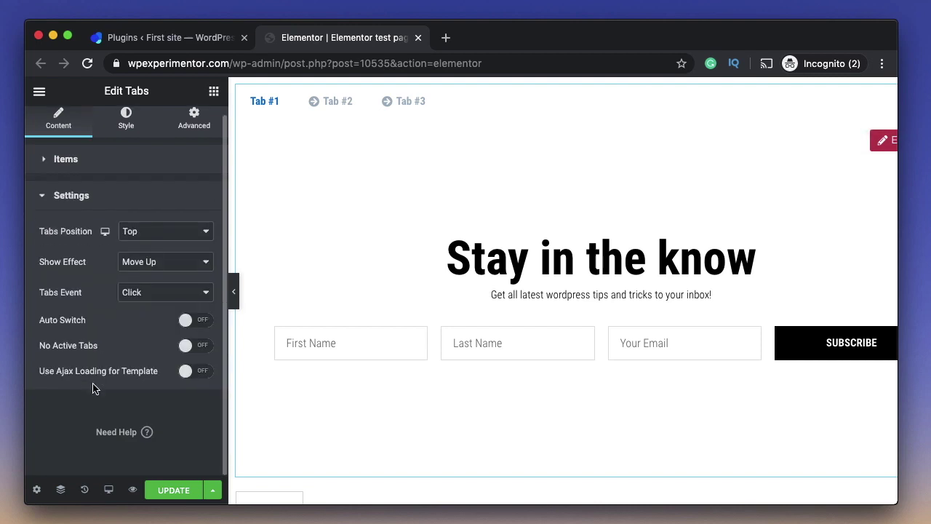
{"action": "left_click", "coordinate": [161, 239]}
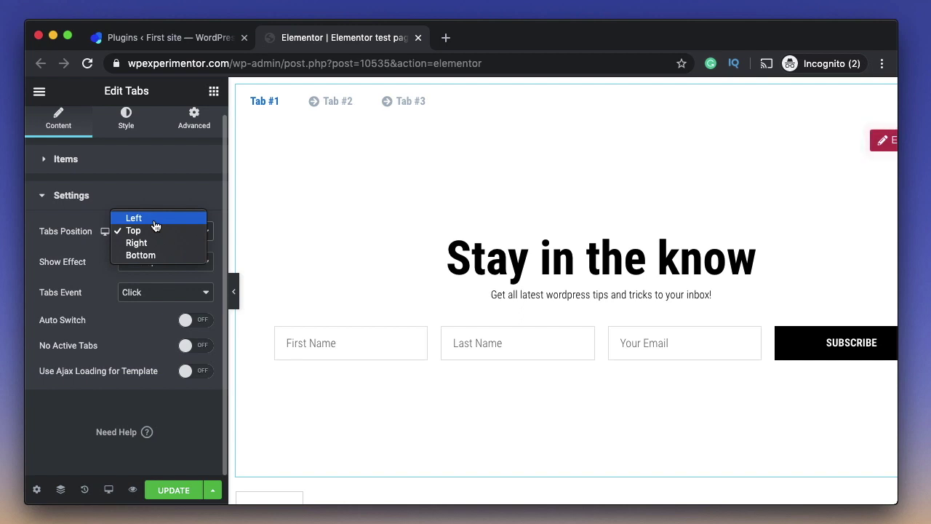
{"action": "left_click", "coordinate": [397, 264]}
Step: Set the standard Tabs widget's type to Vertical
{"action": "scroll", "coordinate": [397, 264], "scroll_direction": "down", "scroll_amount": 3}
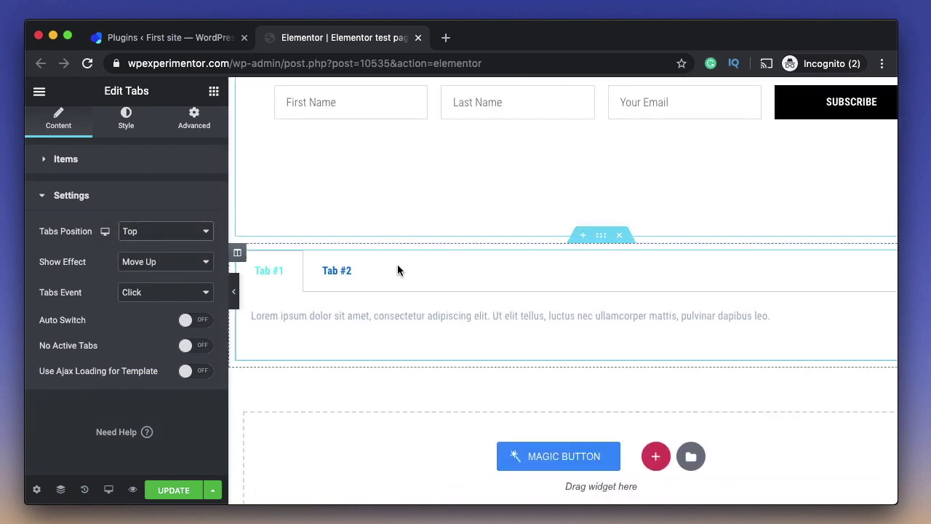
{"action": "left_click", "coordinate": [476, 255]}
{"action": "left_click", "coordinate": [166, 340]}
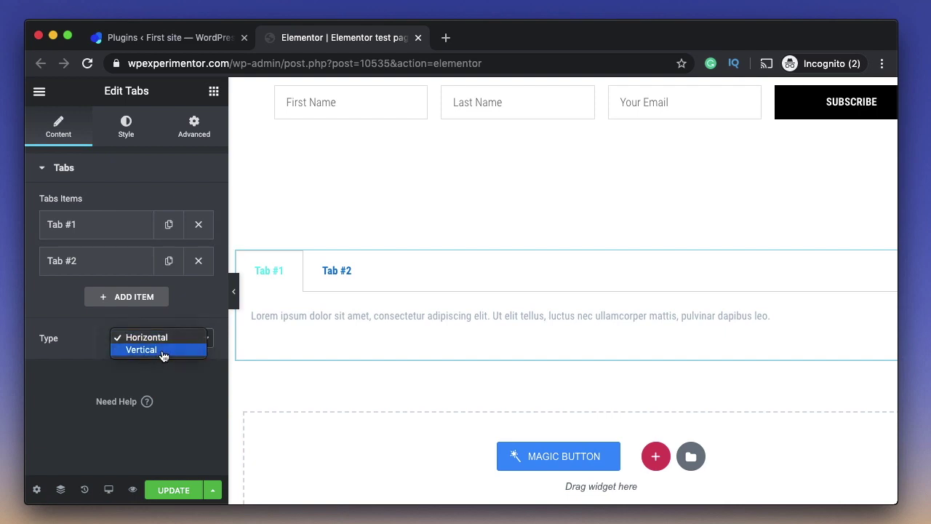
{"action": "left_click", "coordinate": [161, 351]}
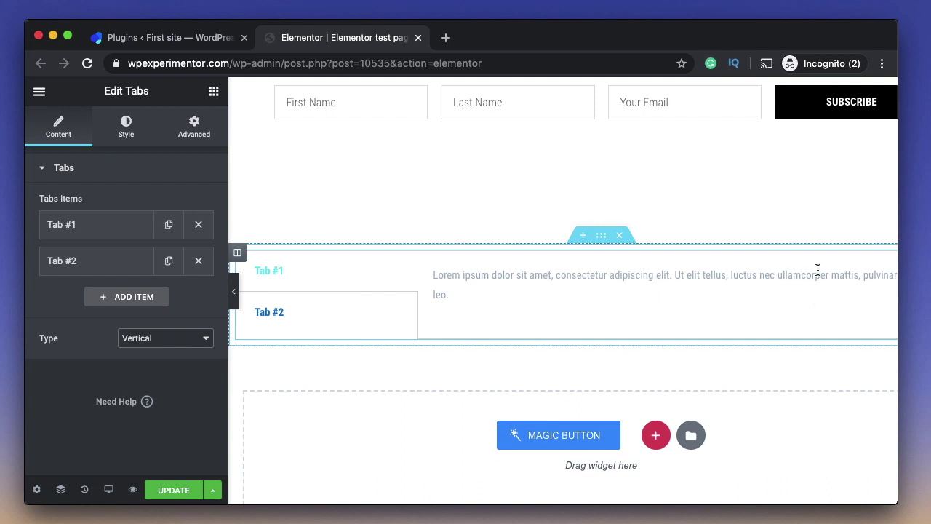
Step: Compare the add-on widget's tabs position choices with the layout of the standard Tabs widget
{"action": "scroll", "coordinate": [817, 269], "scroll_direction": "up", "scroll_amount": 5}
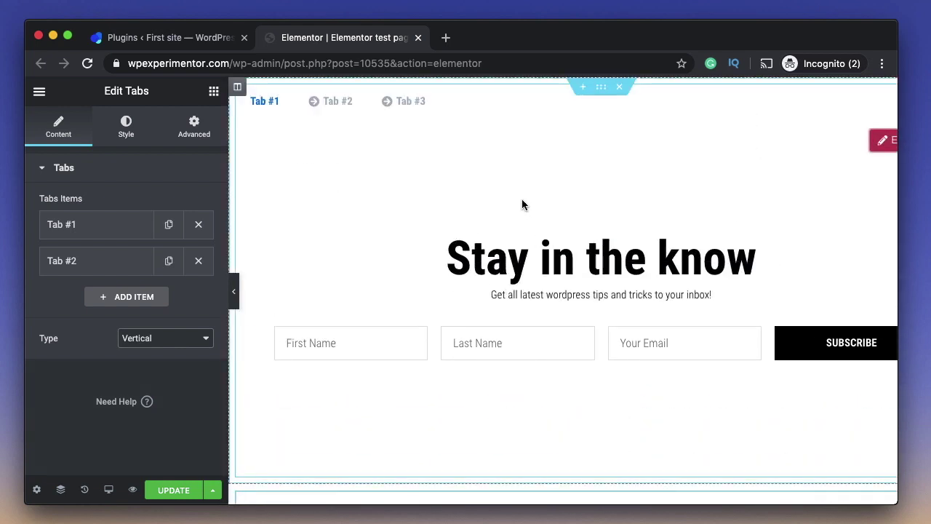
{"action": "left_click", "coordinate": [520, 203]}
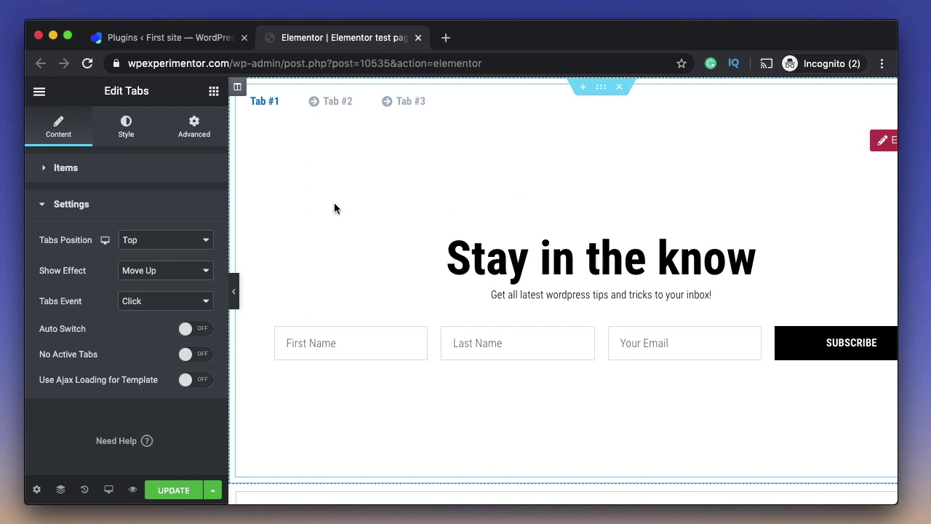
{"action": "left_click", "coordinate": [166, 242]}
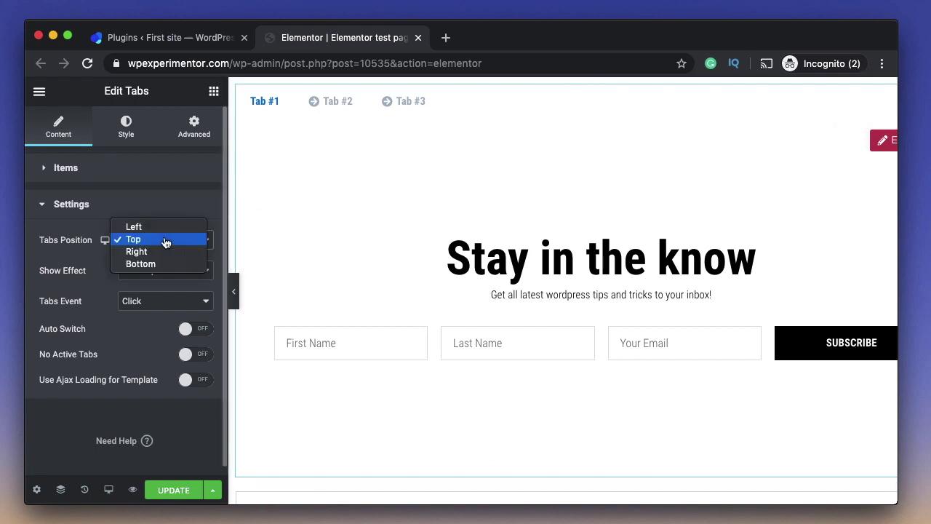
{"action": "left_click", "coordinate": [459, 414]}
{"action": "scroll", "coordinate": [459, 414], "scroll_direction": "down", "scroll_amount": 5}
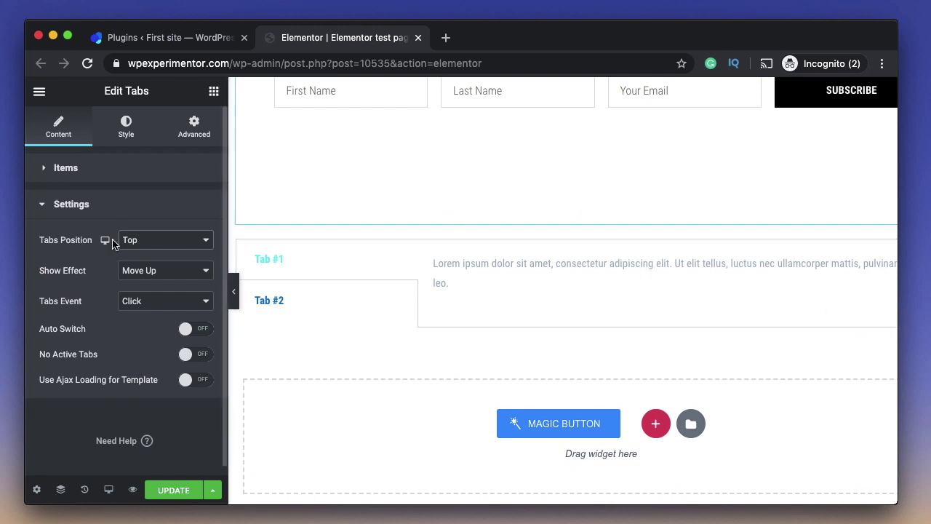
Step: Try the Left and Right tabs positions on the add-on widget and set the position back to Top
{"action": "left_click", "coordinate": [153, 242]}
{"action": "left_click", "coordinate": [150, 227]}
{"action": "left_click", "coordinate": [153, 239]}
{"action": "left_click", "coordinate": [154, 264]}
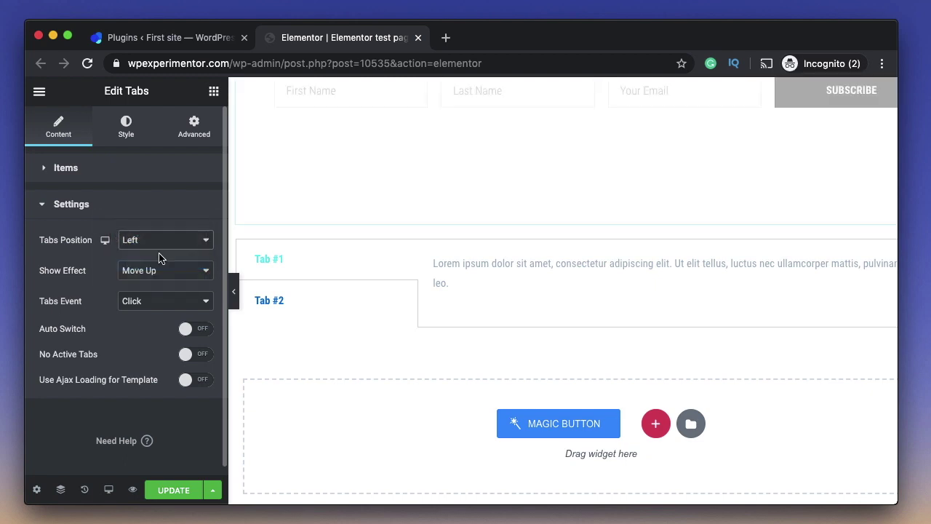
{"action": "scroll", "coordinate": [461, 264], "scroll_direction": "up", "scroll_amount": 5}
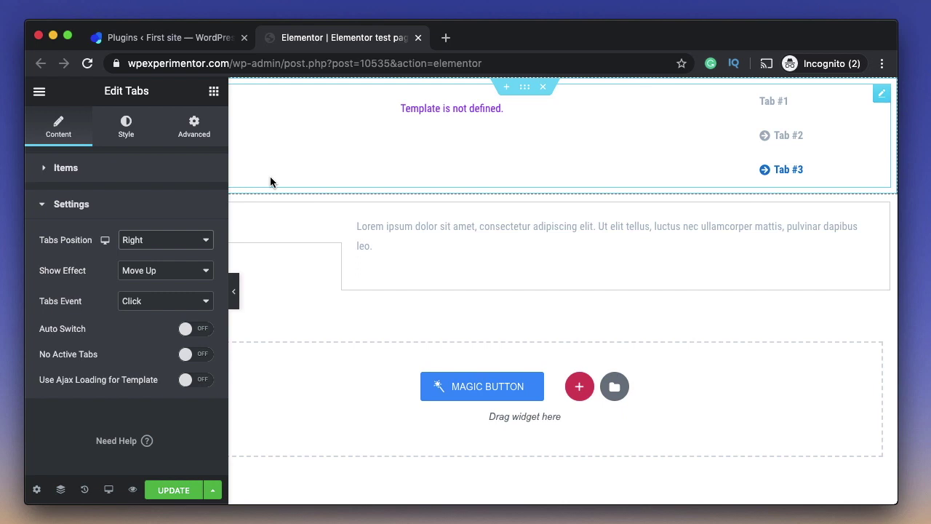
{"action": "left_click", "coordinate": [131, 243]}
{"action": "left_click", "coordinate": [142, 229]}
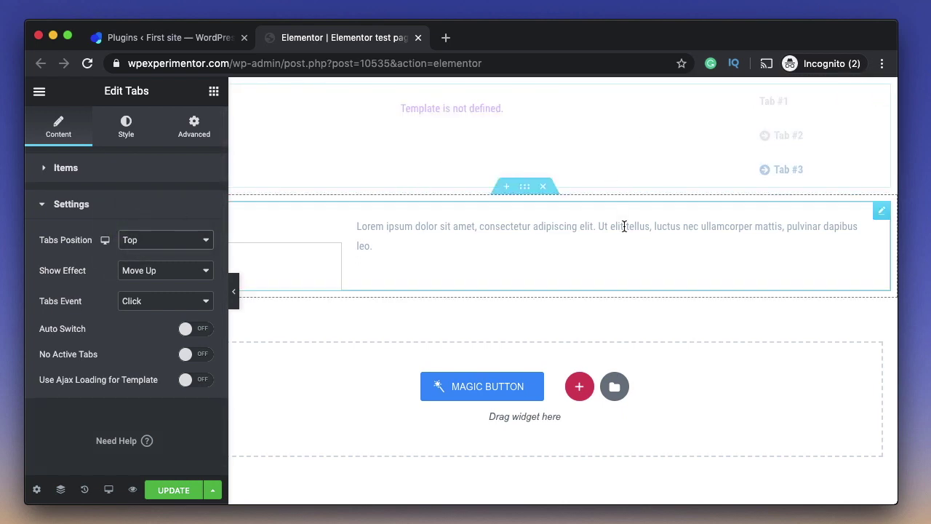
Step: Try the Hover tabs event and the Auto Switch option on the add-on widget, restoring Click and turning Auto Switch off
{"action": "left_click", "coordinate": [160, 303]}
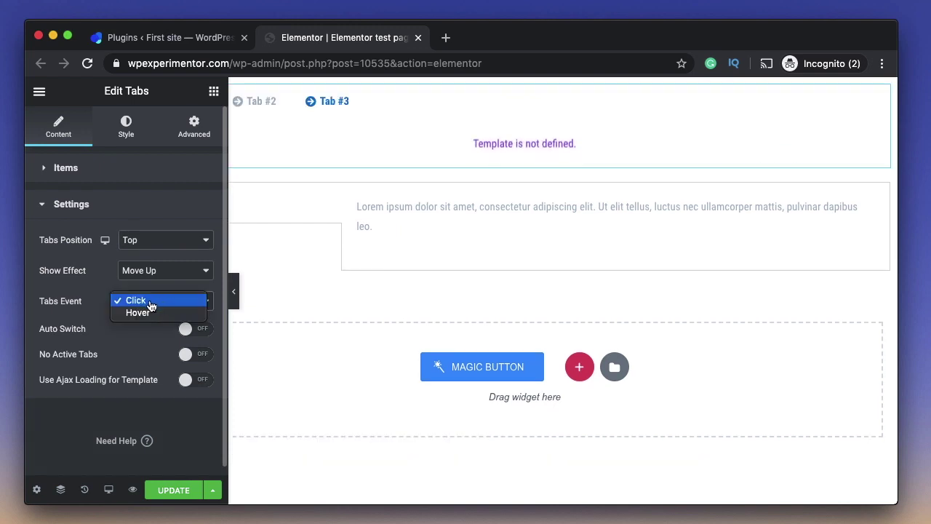
{"action": "left_click", "coordinate": [147, 314]}
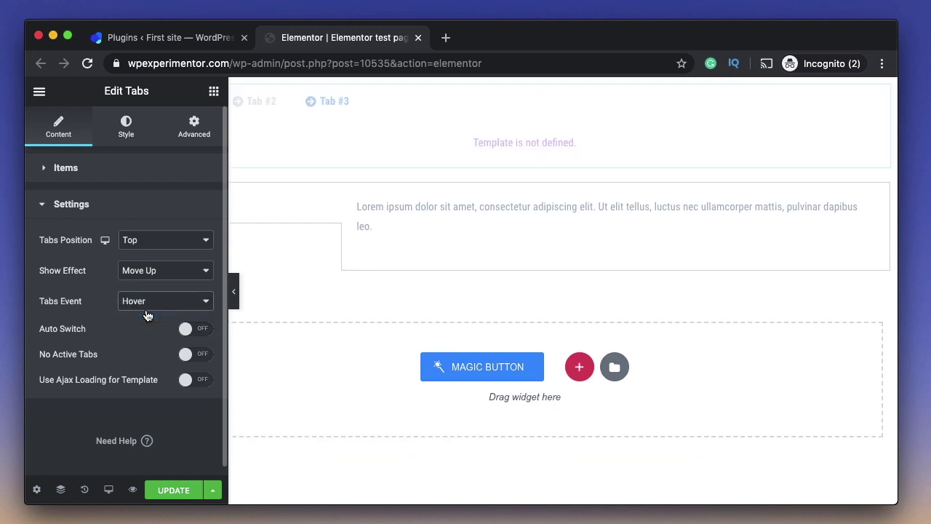
{"action": "left_click", "coordinate": [151, 296]}
{"action": "left_click", "coordinate": [154, 286]}
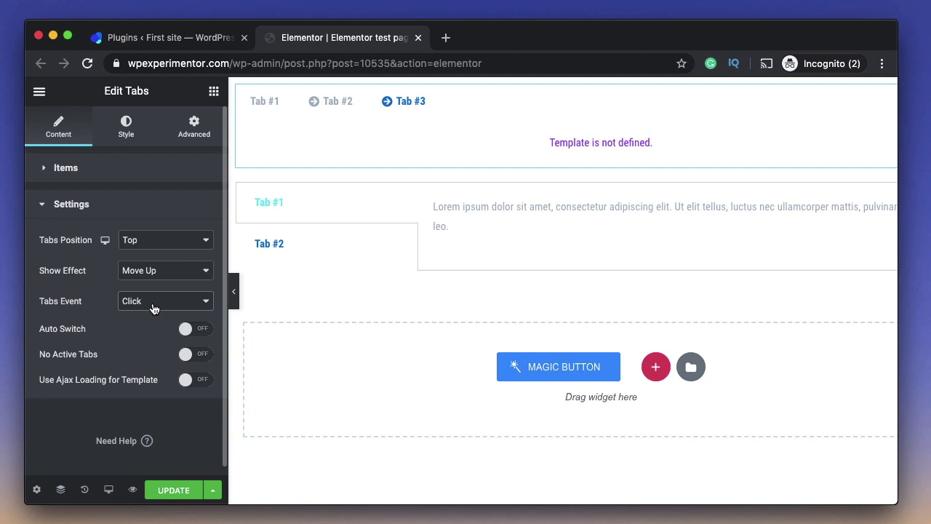
{"action": "left_click", "coordinate": [189, 331]}
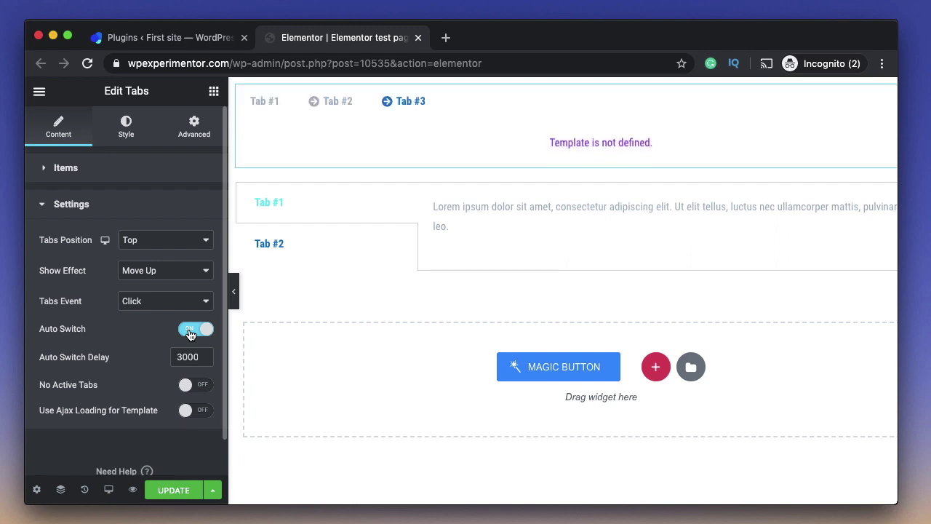
{"action": "left_click", "coordinate": [194, 332]}
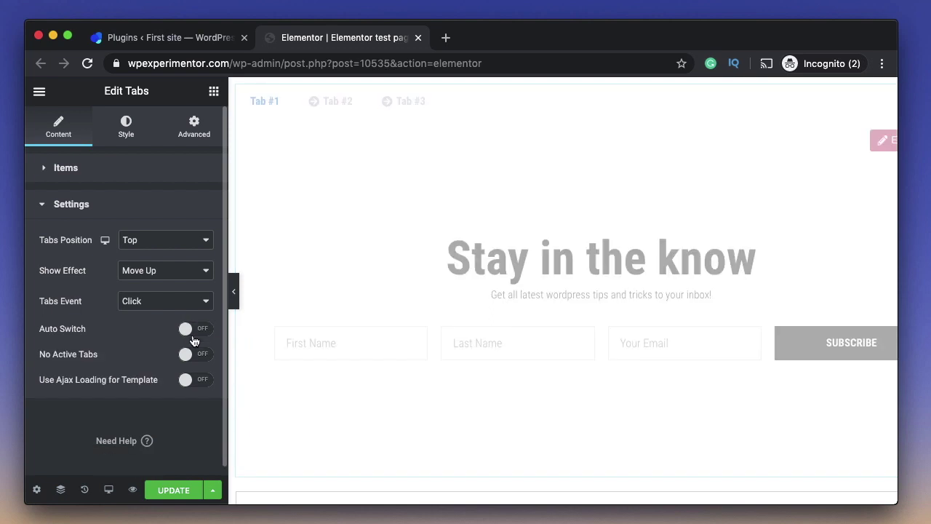
Step: Enable No Active Tabs on the add-on widget and check its behaviour by opening Tab #3 and Tab #1
{"action": "left_click", "coordinate": [193, 355]}
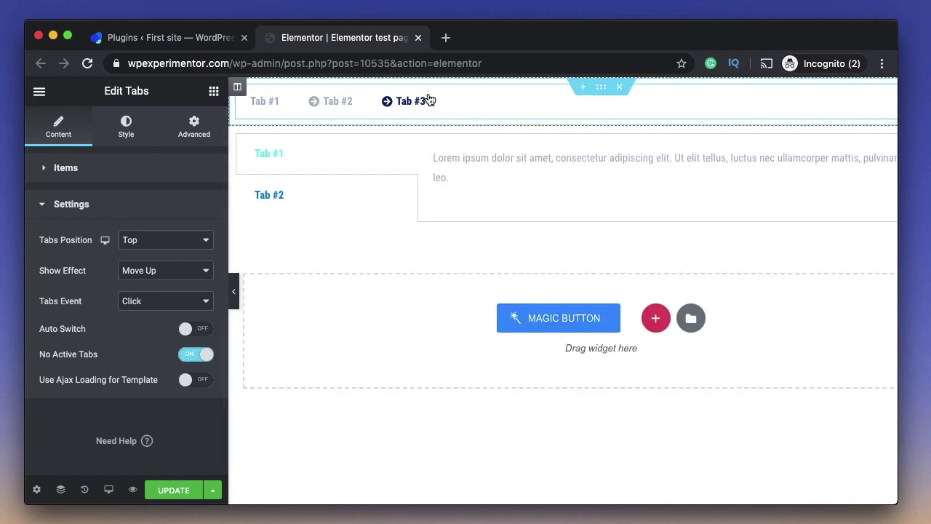
{"action": "left_click", "coordinate": [543, 178]}
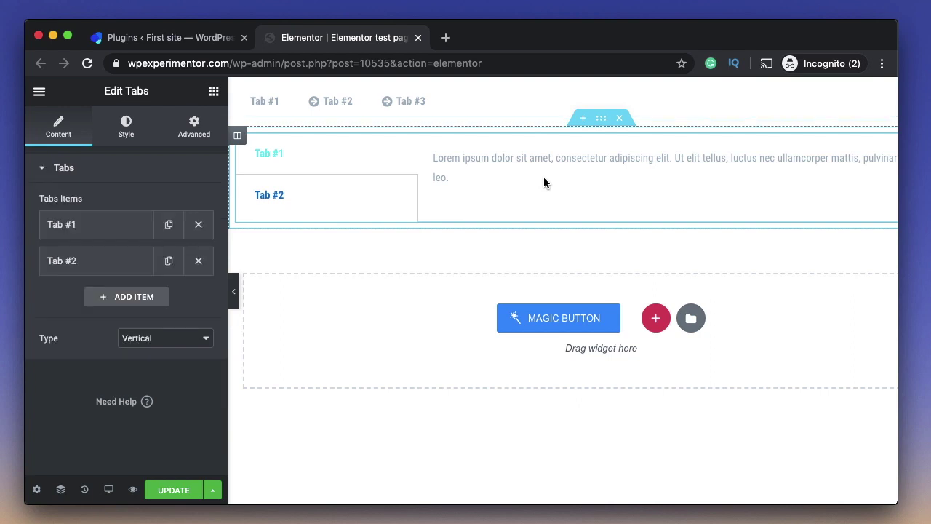
{"action": "left_click", "coordinate": [391, 106]}
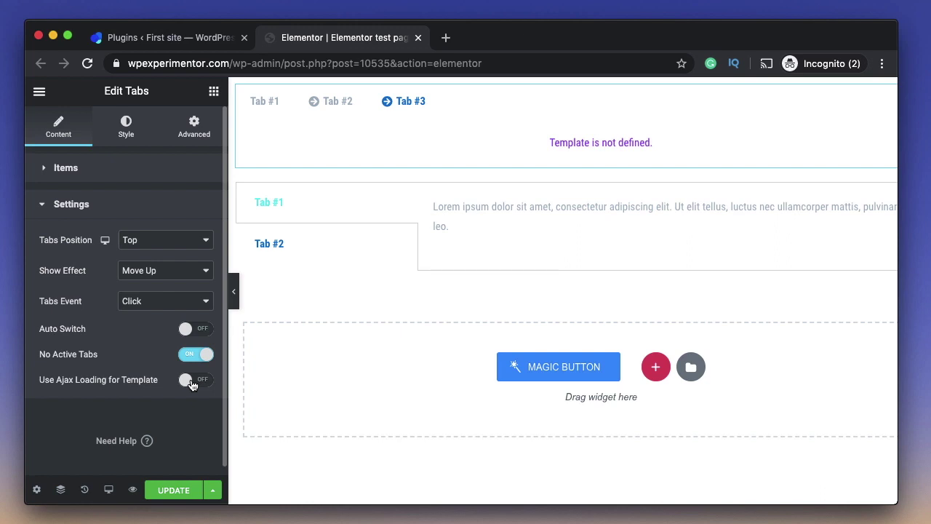
{"action": "left_click", "coordinate": [268, 107]}
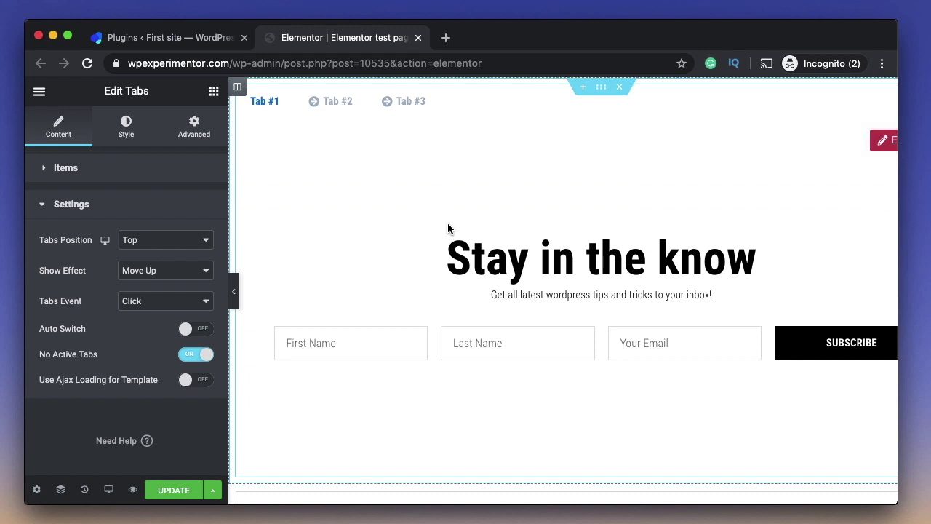
Step: Open the add-on widget's style settings and examine the General background, spacing, border and shadow options
{"action": "left_click", "coordinate": [129, 210]}
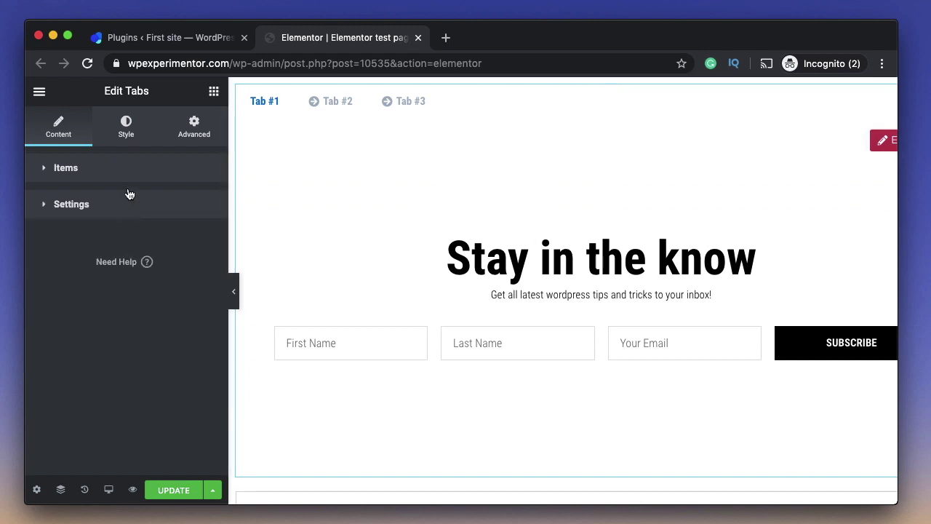
{"action": "left_click", "coordinate": [117, 132]}
{"action": "scroll", "coordinate": [104, 235], "scroll_direction": "down", "scroll_amount": 2}
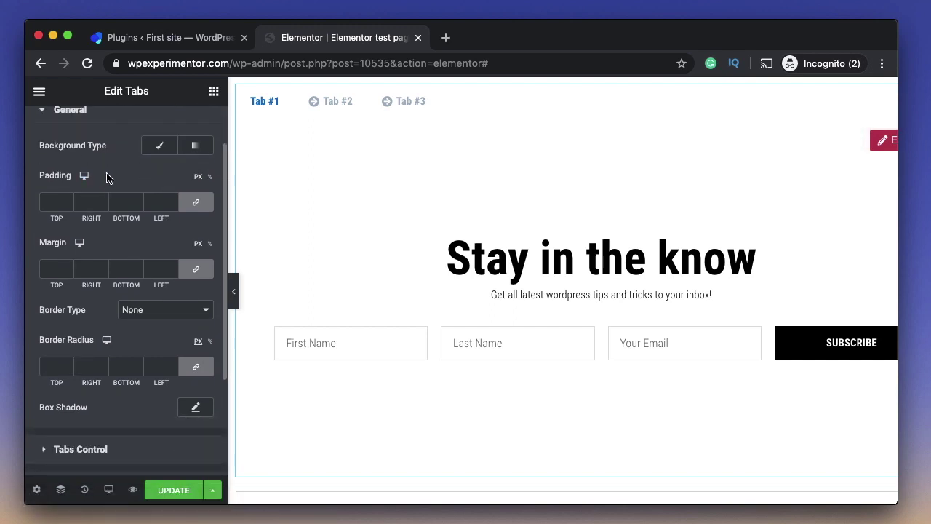
{"action": "scroll", "coordinate": [115, 262], "scroll_direction": "down", "scroll_amount": 4}
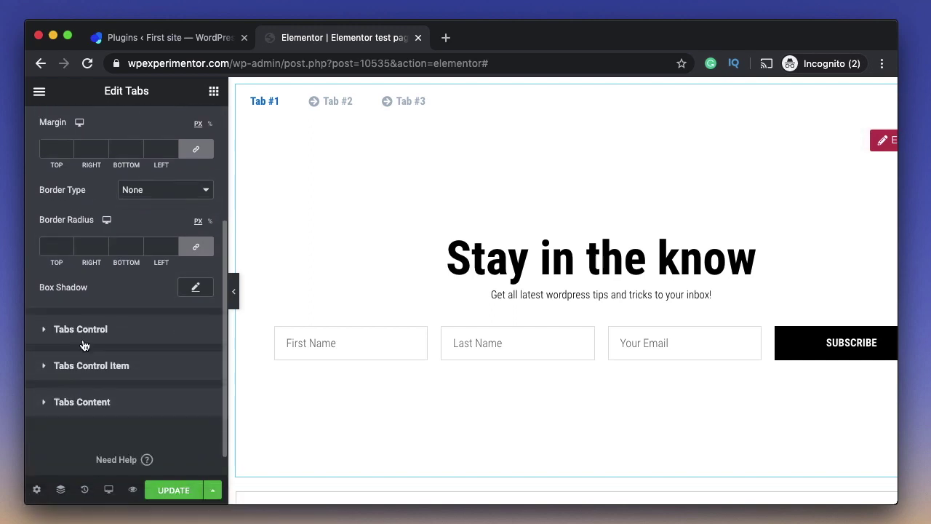
Step: Try the Right tabs alignment in the Tabs Control styles, keep Center, and open Tab #2 to check it
{"action": "left_click", "coordinate": [94, 336]}
{"action": "scroll", "coordinate": [96, 337], "scroll_direction": "down", "scroll_amount": 2}
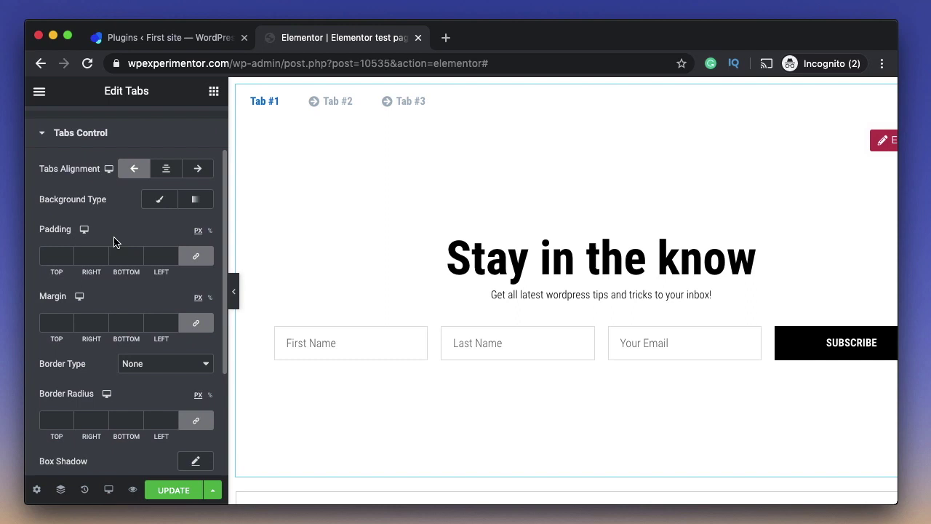
{"action": "left_click", "coordinate": [167, 171]}
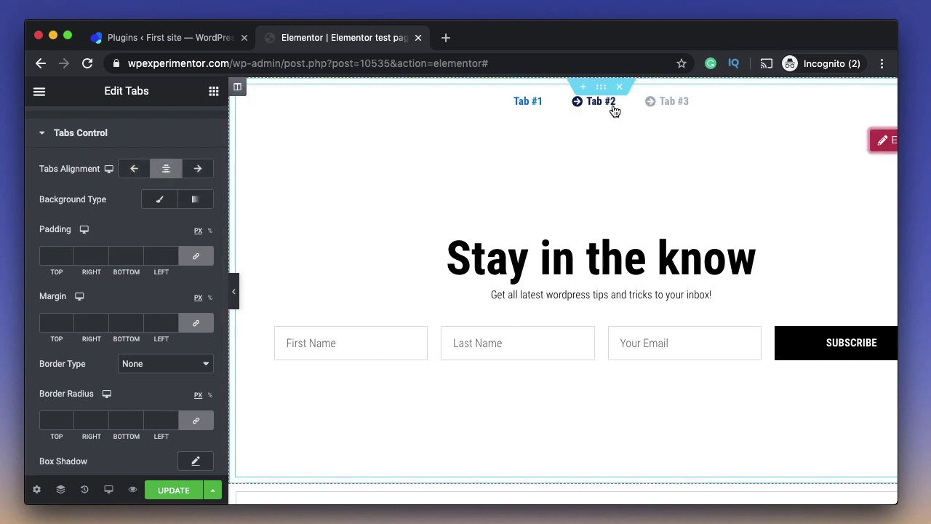
{"action": "scroll", "coordinate": [613, 109], "scroll_direction": "right", "scroll_amount": 2}
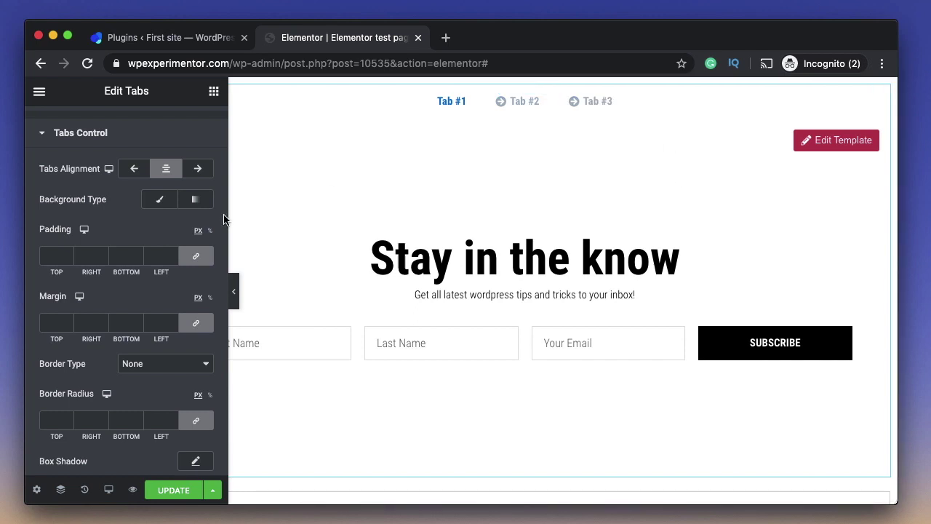
{"action": "left_click", "coordinate": [197, 169]}
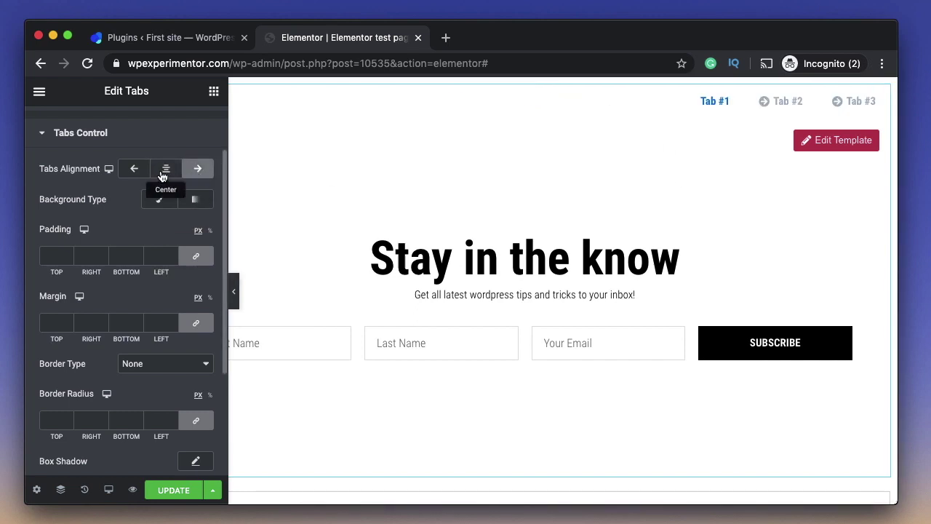
{"action": "left_click", "coordinate": [165, 171]}
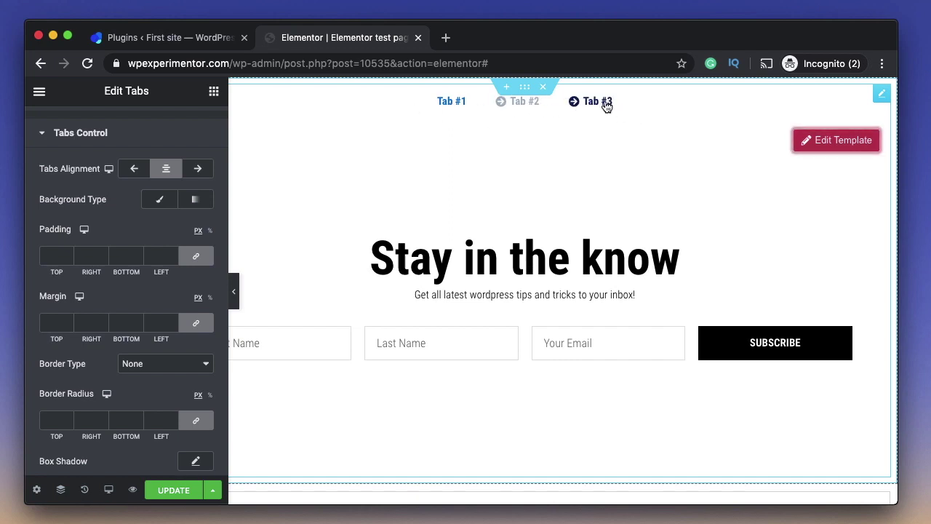
{"action": "left_click", "coordinate": [519, 105]}
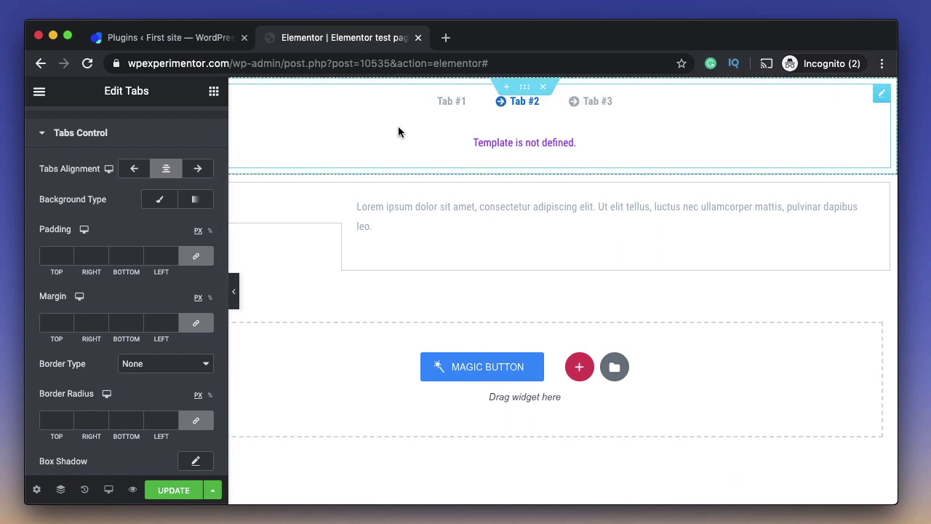
Step: Try a classic purple background (#A231A4) on the tabs control and clear the colour again
{"action": "left_click", "coordinate": [159, 199]}
{"action": "scroll", "coordinate": [201, 179], "scroll_direction": "down", "scroll_amount": 1}
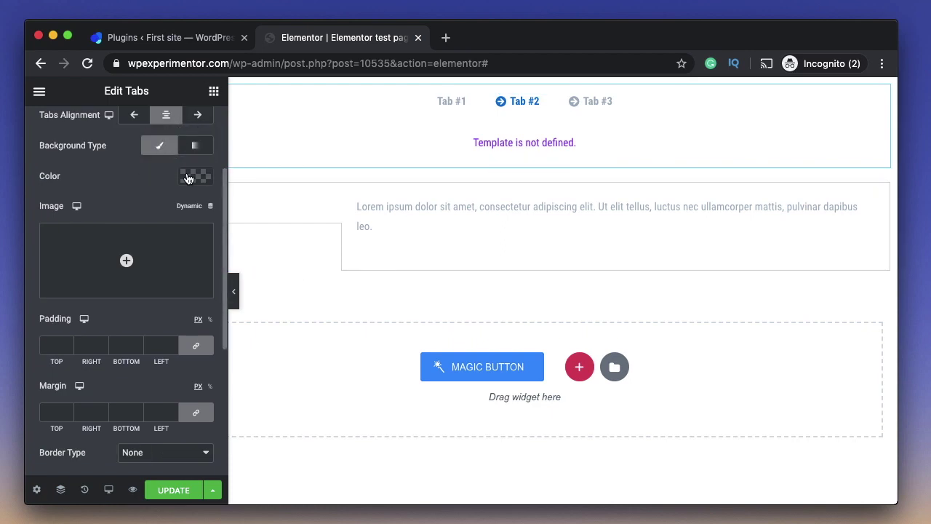
{"action": "left_click", "coordinate": [194, 176]}
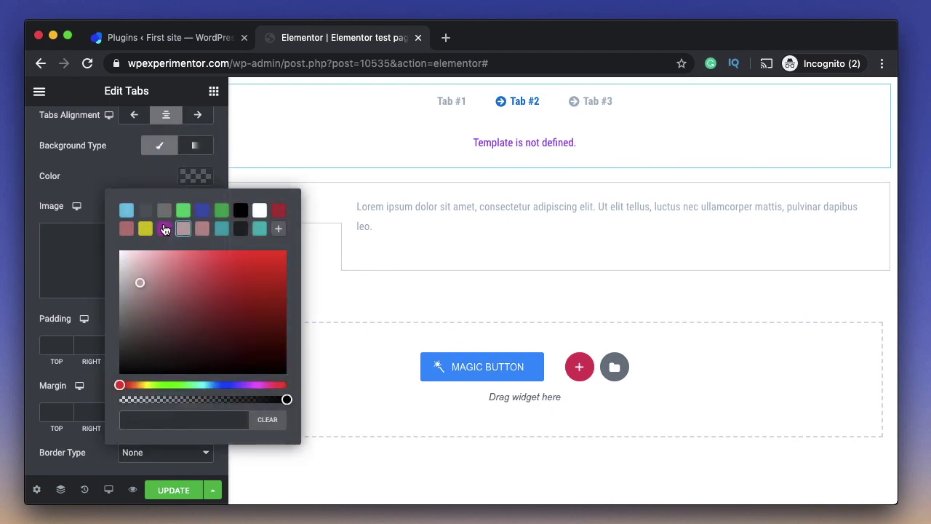
{"action": "left_click", "coordinate": [164, 229]}
{"action": "left_click", "coordinate": [196, 179]}
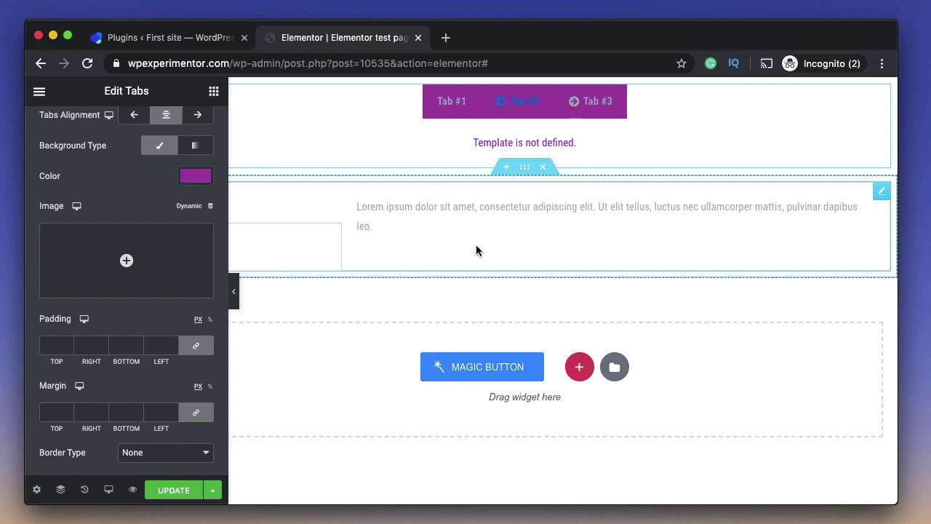
{"action": "scroll", "coordinate": [115, 211], "scroll_direction": "up", "scroll_amount": 4}
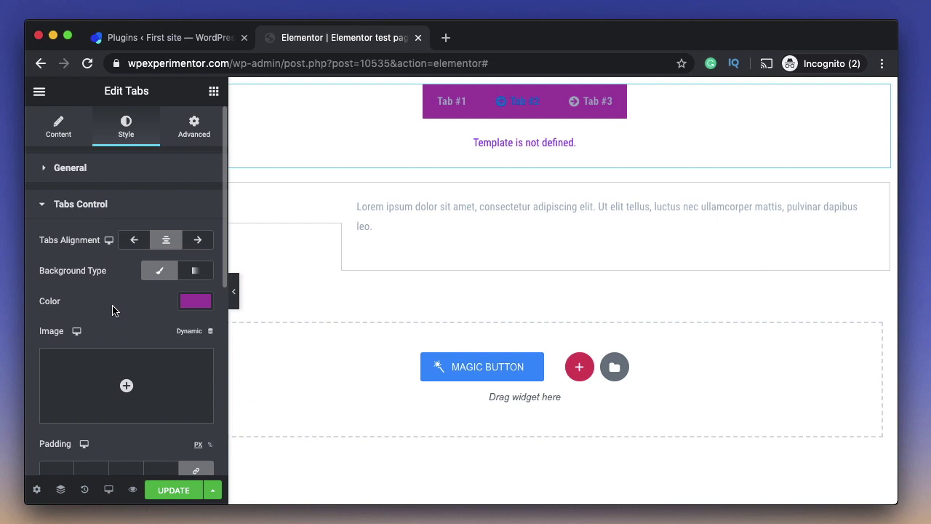
{"action": "scroll", "coordinate": [110, 293], "scroll_direction": "down", "scroll_amount": 1}
{"action": "left_click", "coordinate": [194, 247]}
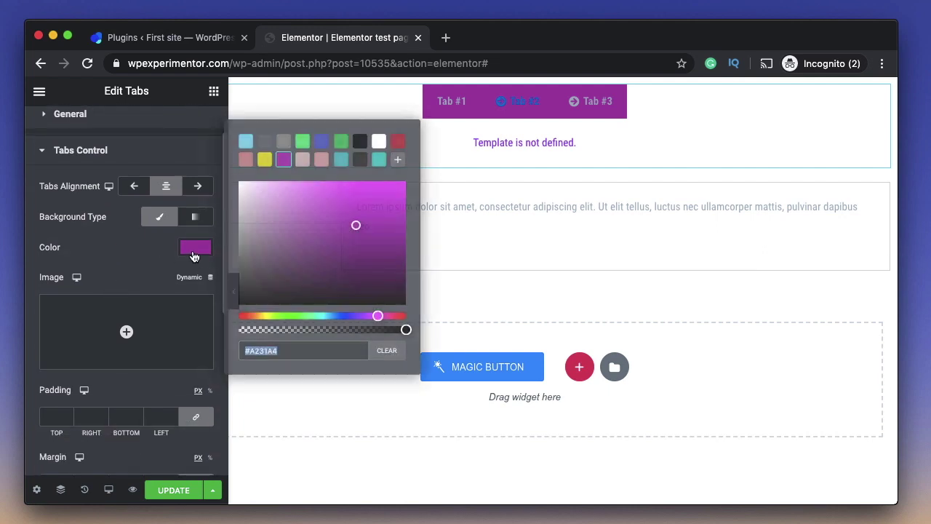
{"action": "left_click", "coordinate": [395, 356]}
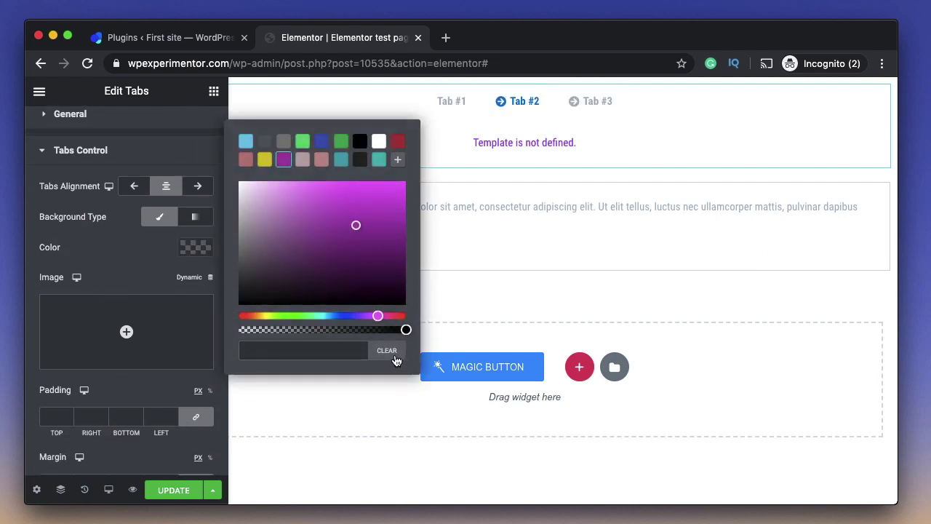
Step: Examine the dynamic sources offered for the tabs control's background image
{"action": "left_click", "coordinate": [120, 273]}
{"action": "left_click", "coordinate": [185, 278]}
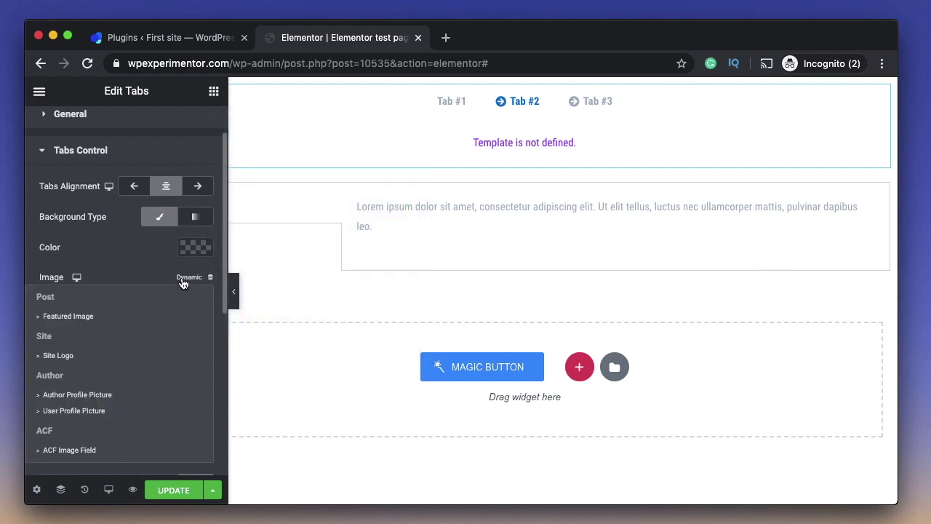
{"action": "left_click", "coordinate": [108, 278]}
Step: Try a padding of 10 px on all sides of the tabs control and clear it again
{"action": "scroll", "coordinate": [108, 279], "scroll_direction": "down", "scroll_amount": 5}
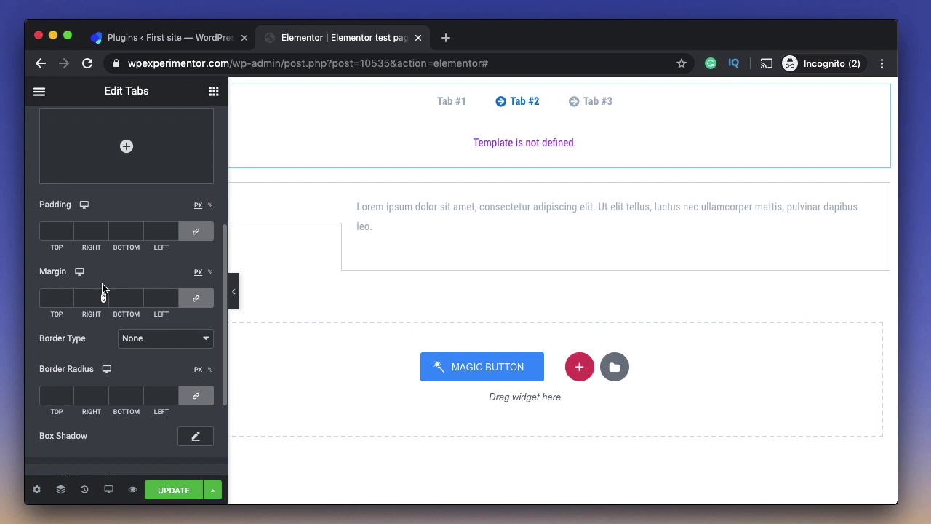
{"action": "left_click", "coordinate": [52, 233]}
{"action": "type", "text": "10"}
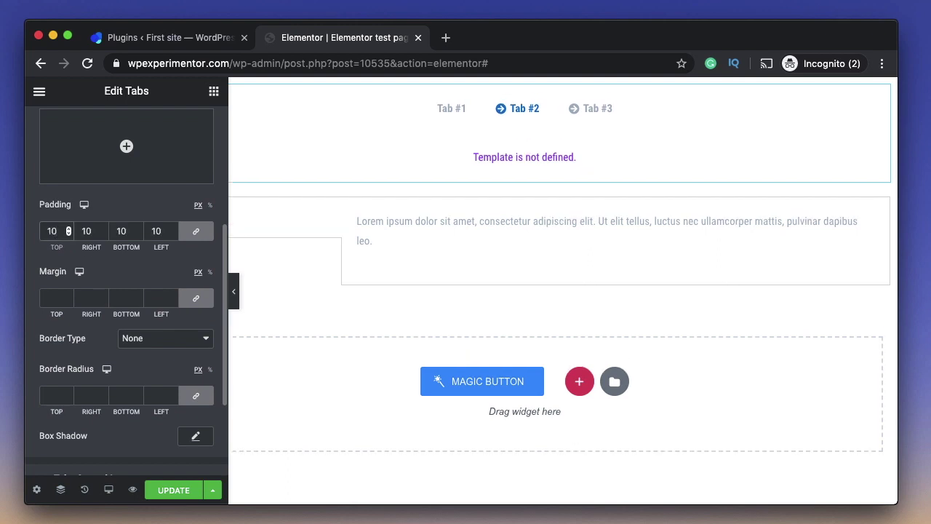
{"action": "type", "text": "0"}
{"action": "key", "text": "BackSpace"}
{"action": "key", "text": "BackSpace"}
{"action": "key", "text": "BackSpace"}
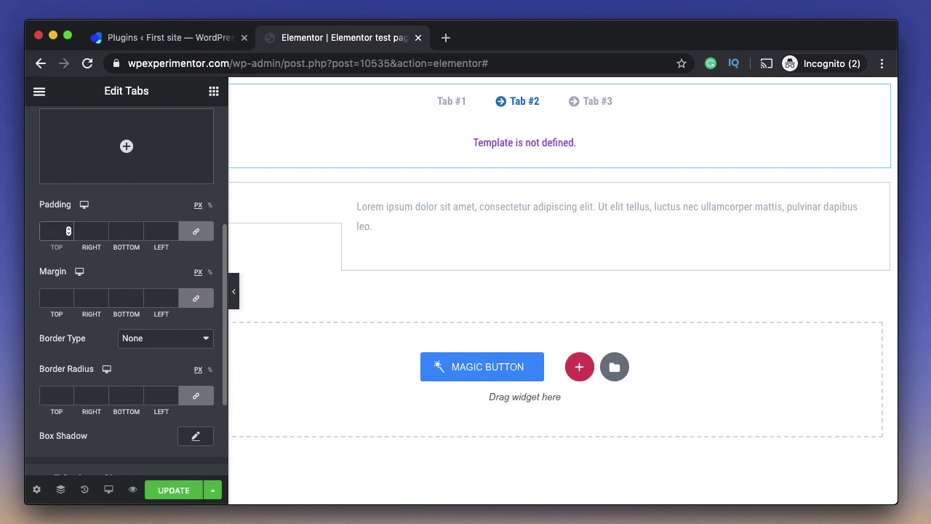
Step: Set the icon margin to 10 px on all sides in the Tabs Control Item styles
{"action": "scroll", "coordinate": [108, 318], "scroll_direction": "down", "scroll_amount": 3}
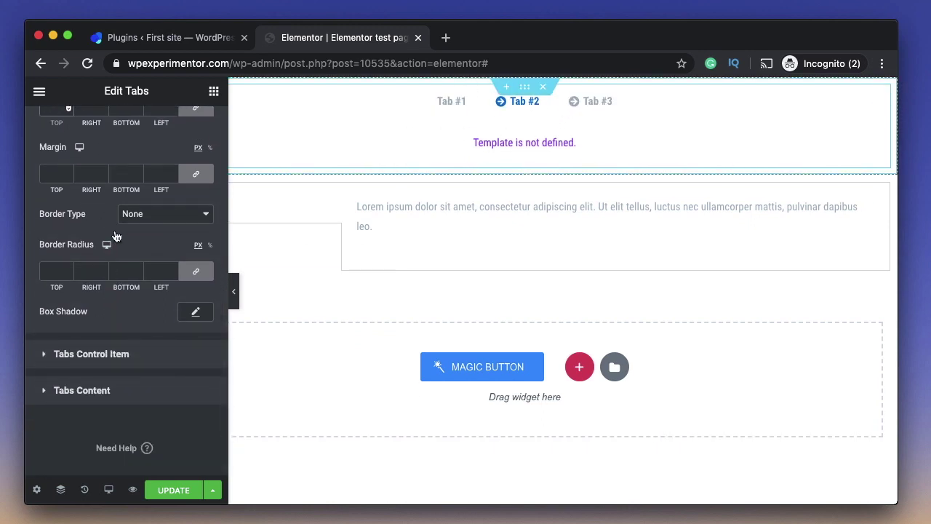
{"action": "left_click", "coordinate": [94, 355]}
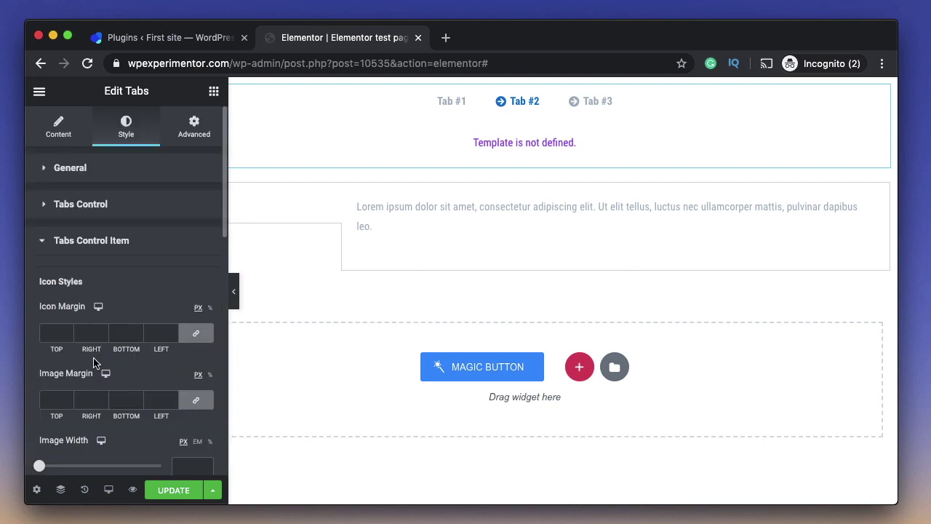
{"action": "scroll", "coordinate": [51, 277], "scroll_direction": "down", "scroll_amount": 2}
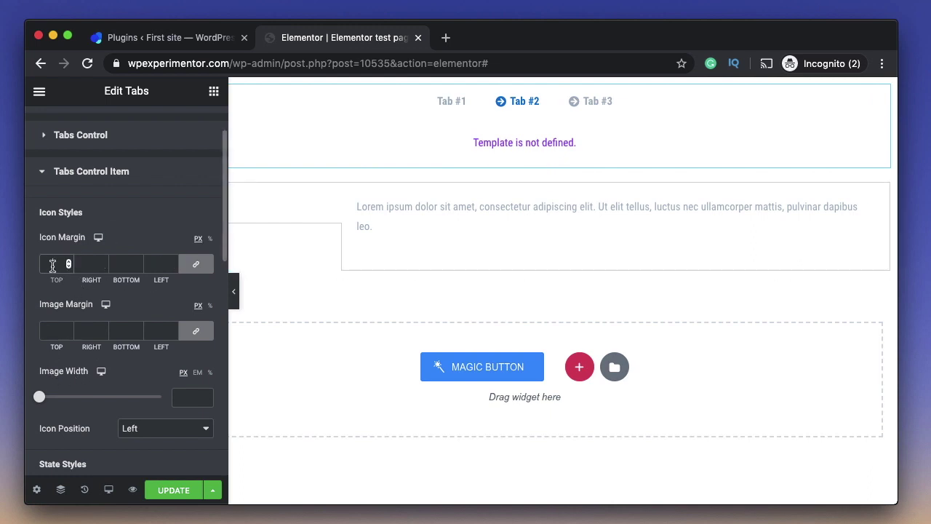
{"action": "left_click", "coordinate": [52, 264]}
{"action": "type", "text": "10"}
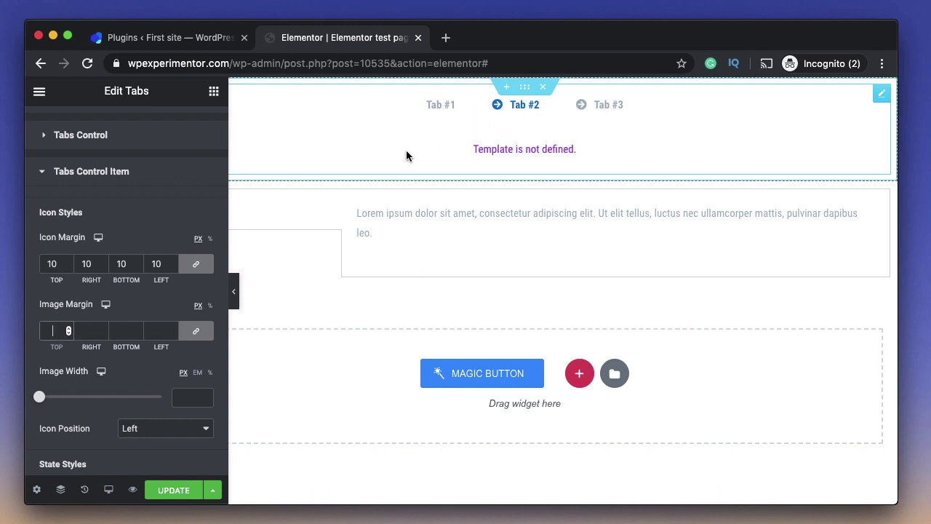
Step: Set the icon position of the tabs control items to Top
{"action": "scroll", "coordinate": [72, 342], "scroll_direction": "down", "scroll_amount": 3}
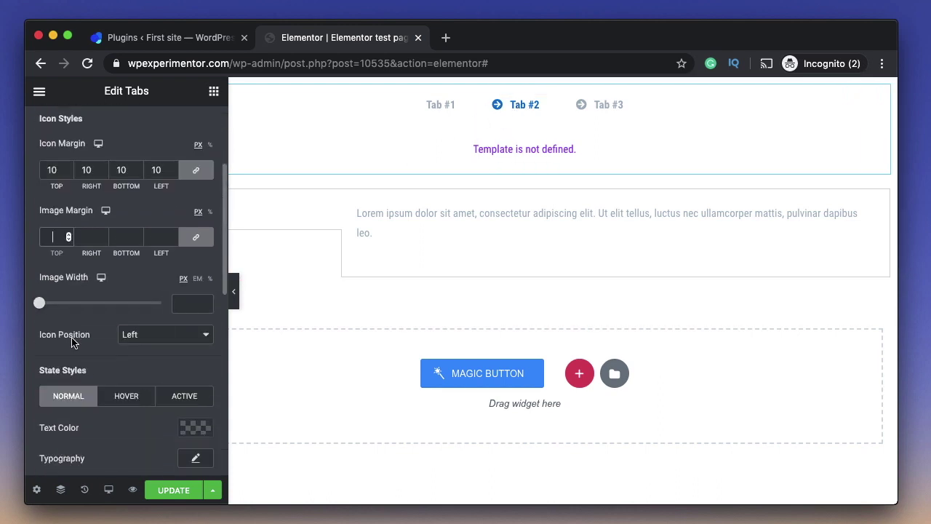
{"action": "left_click", "coordinate": [163, 336]}
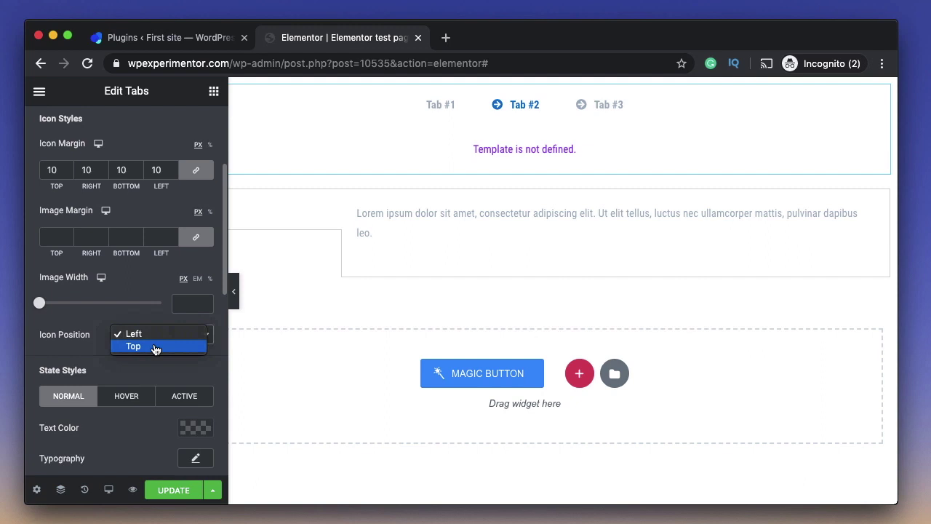
{"action": "left_click", "coordinate": [154, 347]}
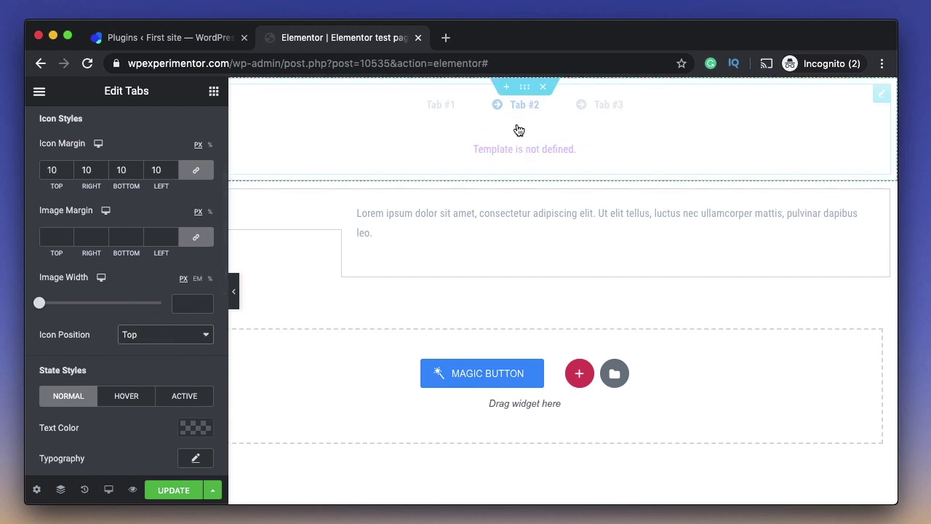
Step: Set the icon position of the tabs control items to Left
{"action": "left_click", "coordinate": [150, 336]}
{"action": "left_click", "coordinate": [150, 320]}
Step: Examine the state style options and the Tabs Content style options, and preview Tab #1 and Tab #2
{"action": "scroll", "coordinate": [82, 334], "scroll_direction": "down", "scroll_amount": 3}
{"action": "scroll", "coordinate": [72, 334], "scroll_direction": "down", "scroll_amount": 3}
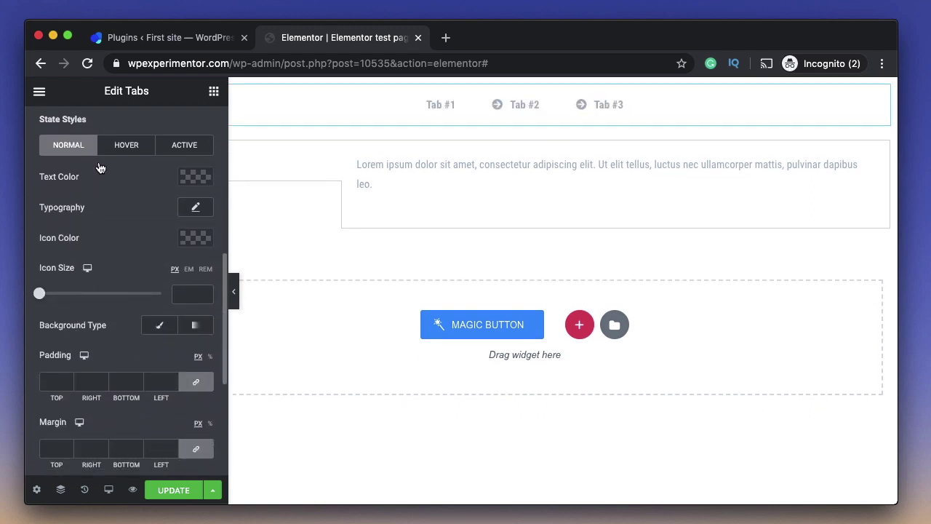
{"action": "scroll", "coordinate": [86, 211], "scroll_direction": "up", "scroll_amount": 1}
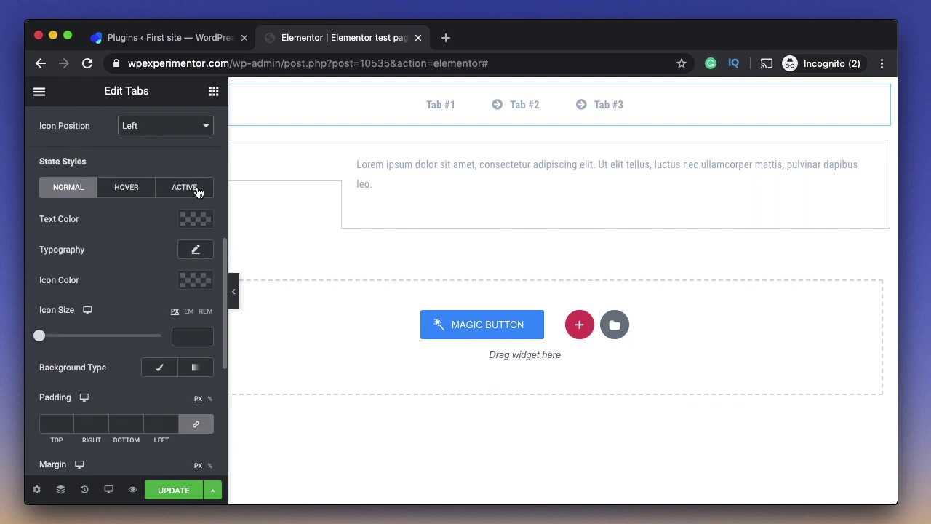
{"action": "scroll", "coordinate": [128, 258], "scroll_direction": "down", "scroll_amount": 1}
{"action": "scroll", "coordinate": [149, 324], "scroll_direction": "down", "scroll_amount": 5}
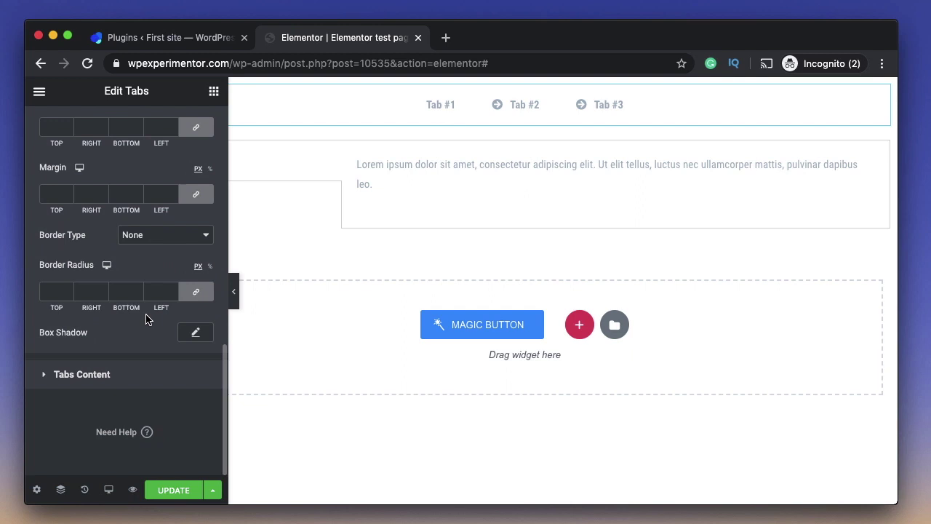
{"action": "left_click", "coordinate": [91, 375]}
{"action": "scroll", "coordinate": [98, 371], "scroll_direction": "down", "scroll_amount": 3}
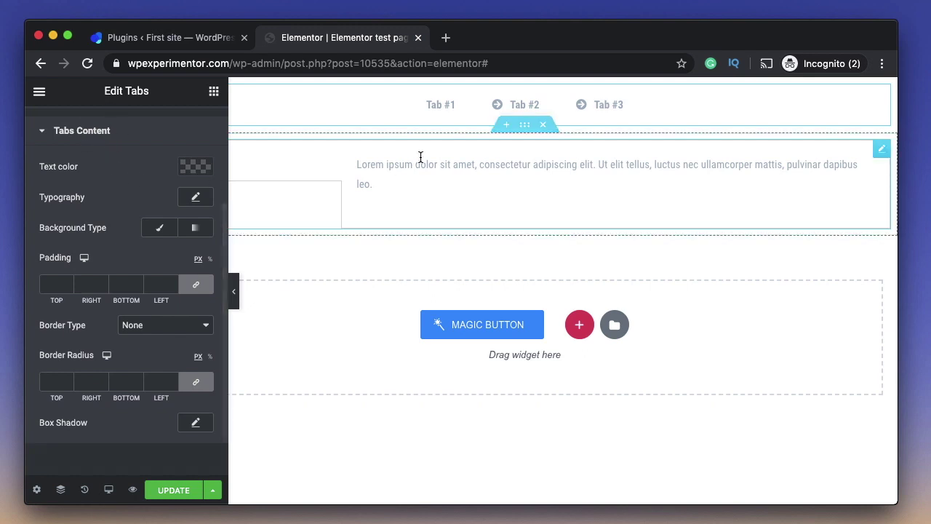
{"action": "left_click", "coordinate": [445, 107]}
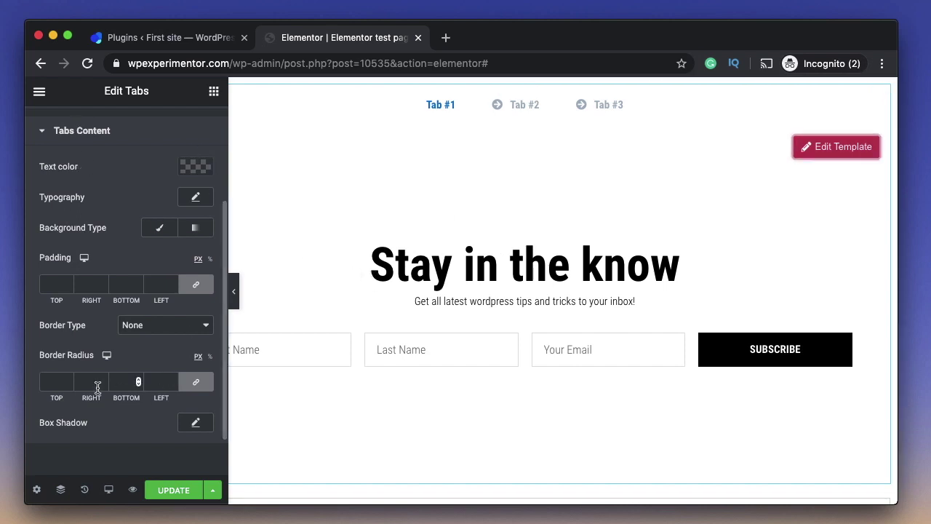
{"action": "left_click", "coordinate": [527, 107]}
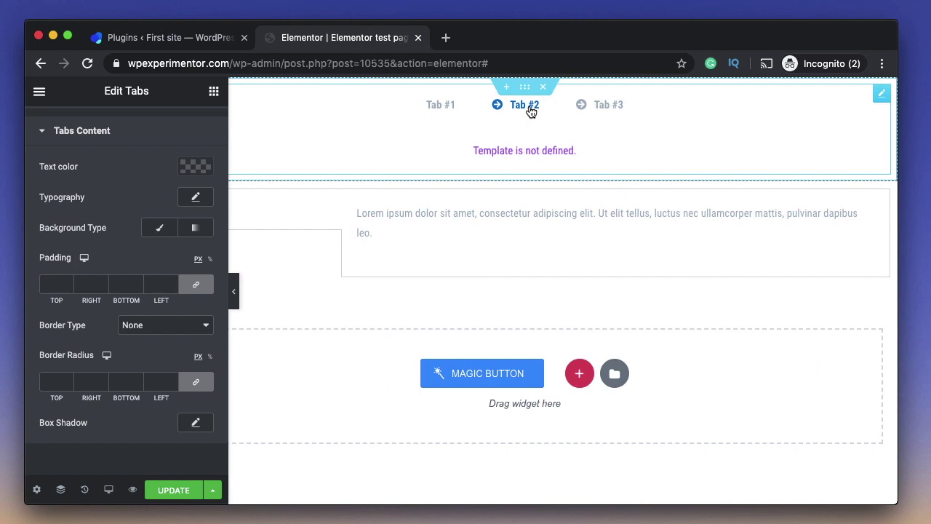
Step: Set the content type of the Tab #2 item to Editor
{"action": "left_click", "coordinate": [88, 138]}
{"action": "left_click", "coordinate": [58, 126]}
{"action": "left_click", "coordinate": [100, 262]}
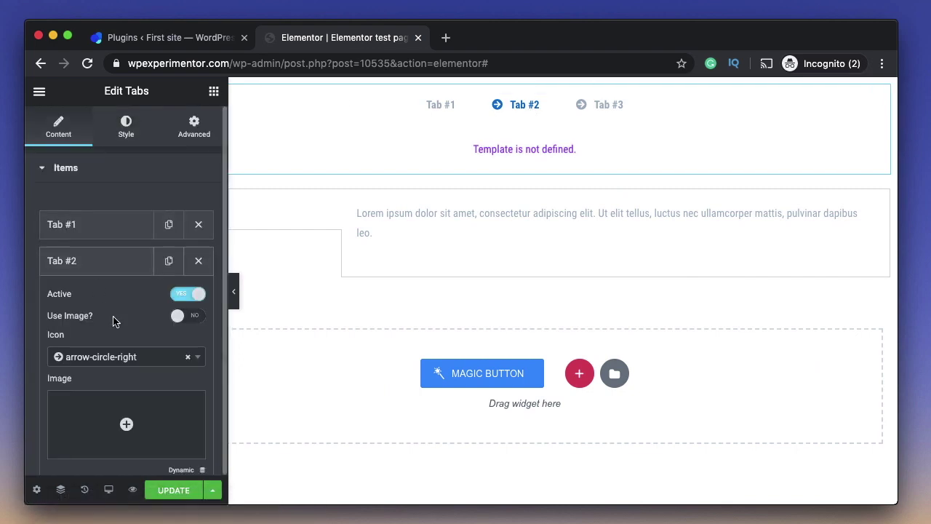
{"action": "scroll", "coordinate": [122, 356], "scroll_direction": "down", "scroll_amount": 3}
{"action": "left_click", "coordinate": [121, 379]}
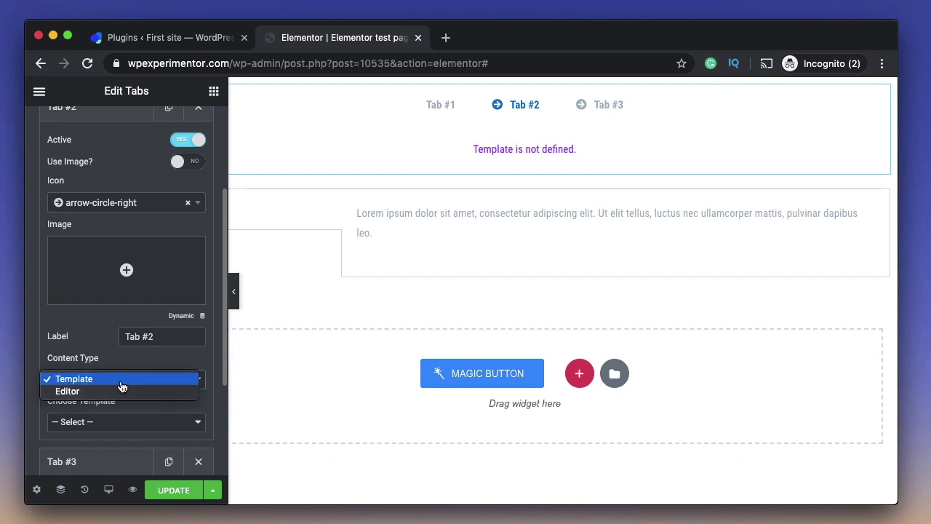
{"action": "left_click", "coordinate": [110, 390]}
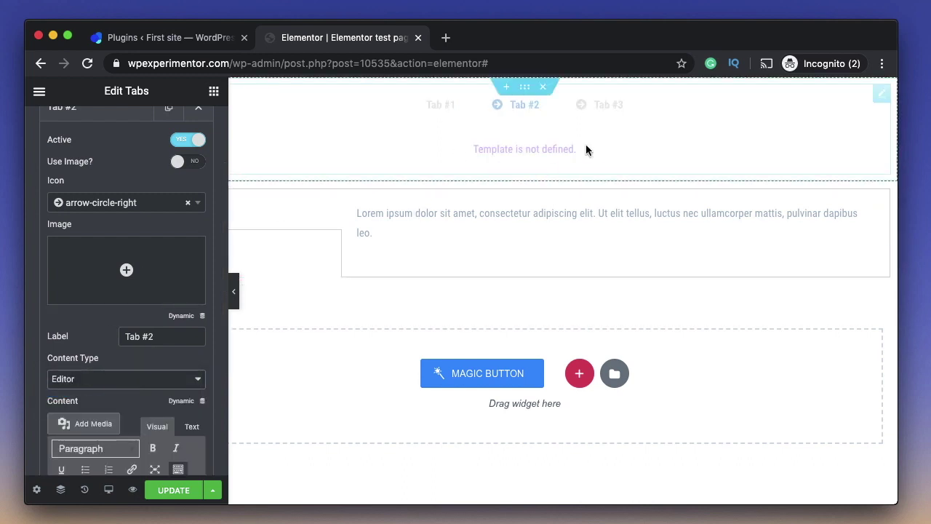
Step: Open the Tabs Content style settings and show Tab #2's content in the preview
{"action": "scroll", "coordinate": [123, 136], "scroll_direction": "up", "scroll_amount": 3}
{"action": "left_click", "coordinate": [122, 136]}
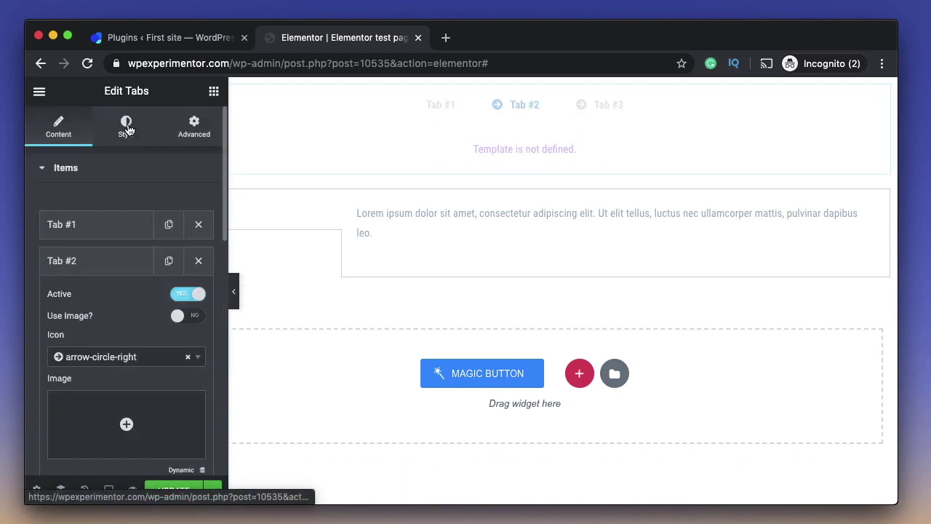
{"action": "scroll", "coordinate": [112, 294], "scroll_direction": "down", "scroll_amount": 4}
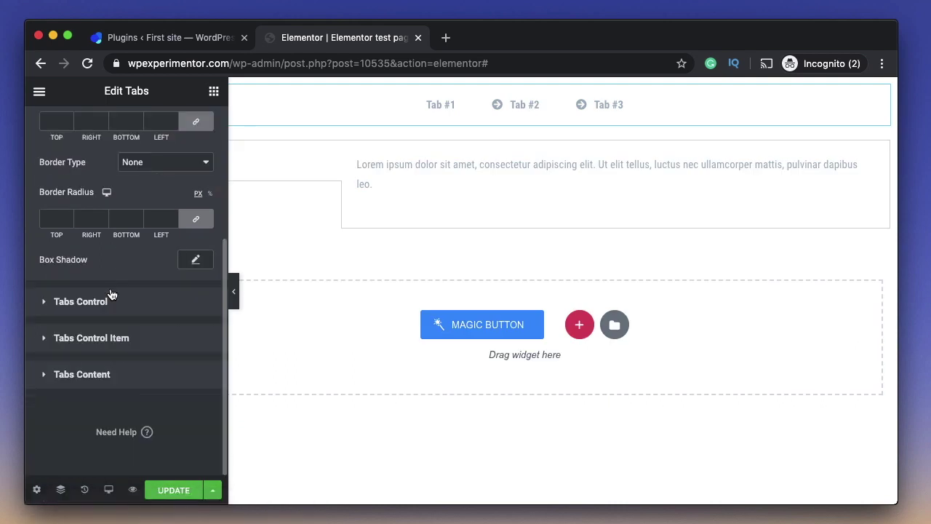
{"action": "left_click", "coordinate": [100, 375]}
{"action": "scroll", "coordinate": [73, 374], "scroll_direction": "down", "scroll_amount": 2}
{"action": "scroll", "coordinate": [114, 275], "scroll_direction": "up", "scroll_amount": 1}
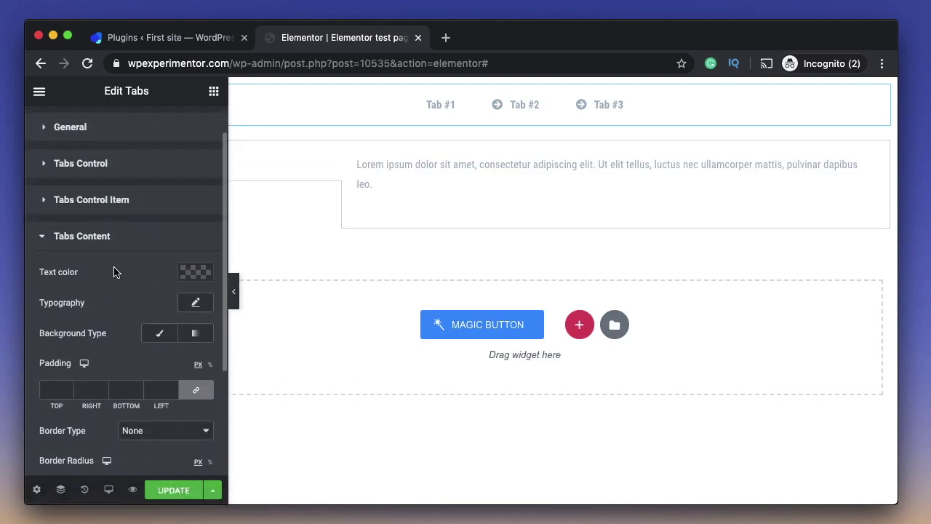
{"action": "left_click", "coordinate": [501, 105]}
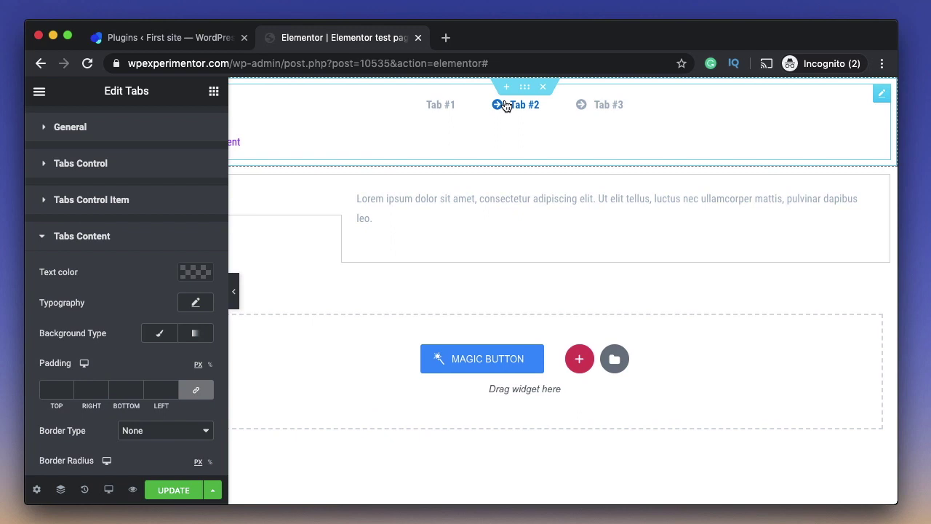
Step: Set the Tabs Content typography size to 95 px, with Tab #1 displayed in the preview, and collapse the section
{"action": "left_click", "coordinate": [196, 303]}
{"action": "left_click", "coordinate": [59, 398]}
{"action": "mouse_move", "coordinate": [67, 399]}
{"action": "left_mouse_down"}
{"action": "mouse_move", "coordinate": [83, 398]}
{"action": "mouse_move", "coordinate": [72, 398]}
{"action": "left_mouse_up"}
{"action": "left_click", "coordinate": [513, 107]}
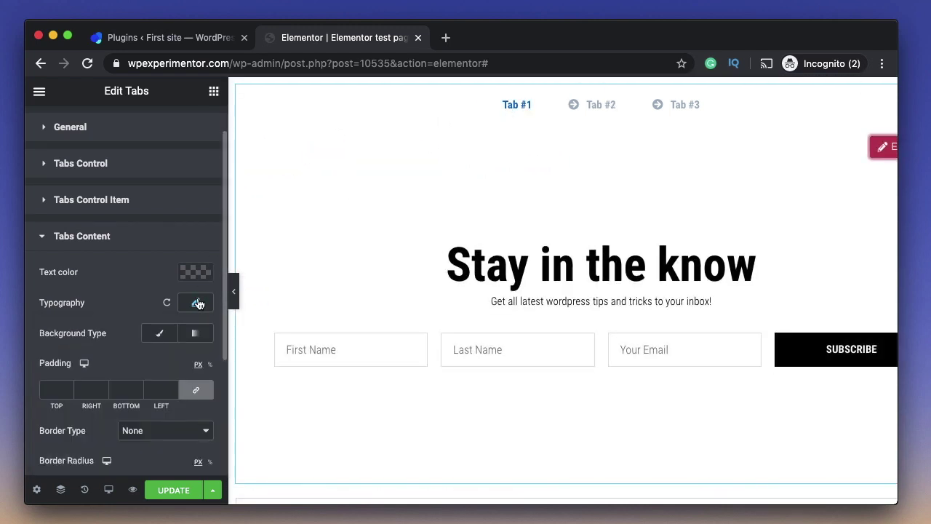
{"action": "left_click", "coordinate": [195, 303]}
{"action": "left_click_drag", "start_coordinate": [72, 398], "coordinate": [110, 398]}
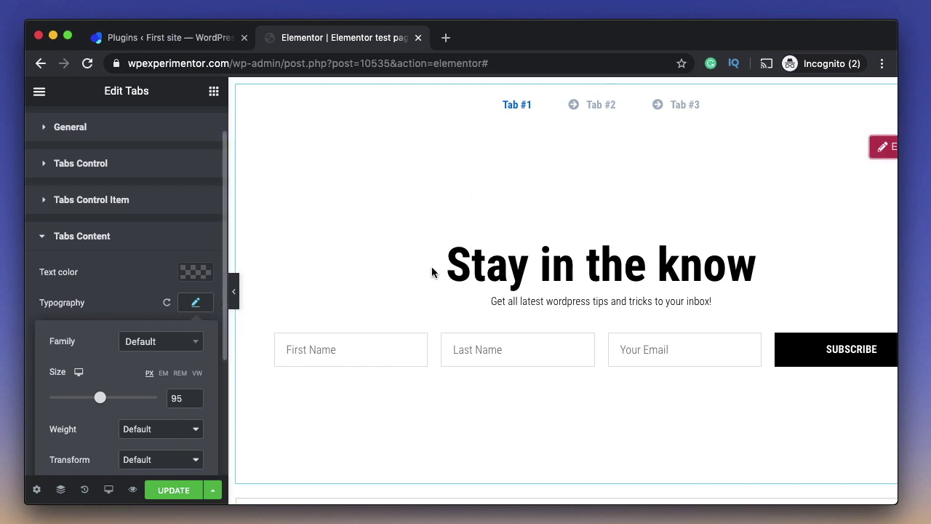
{"action": "scroll", "coordinate": [129, 233], "scroll_direction": "up", "scroll_amount": 1}
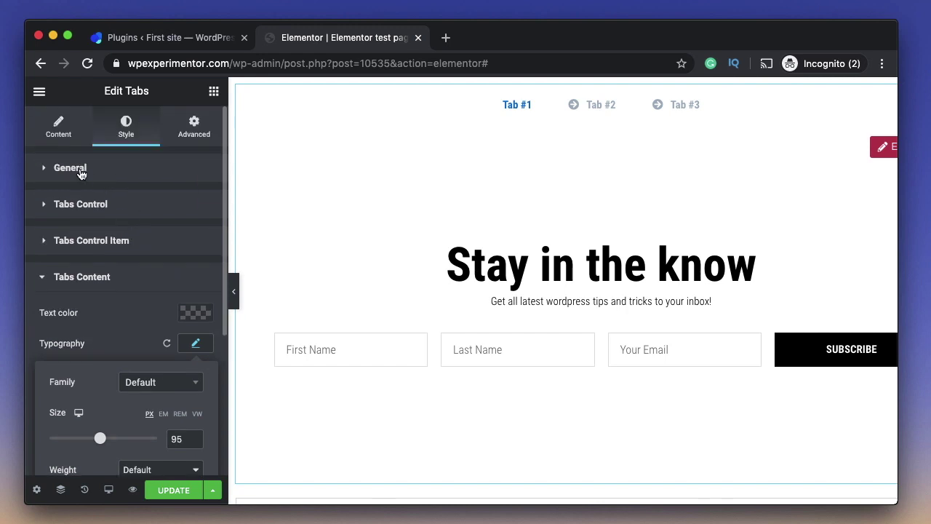
{"action": "left_click", "coordinate": [195, 343]}
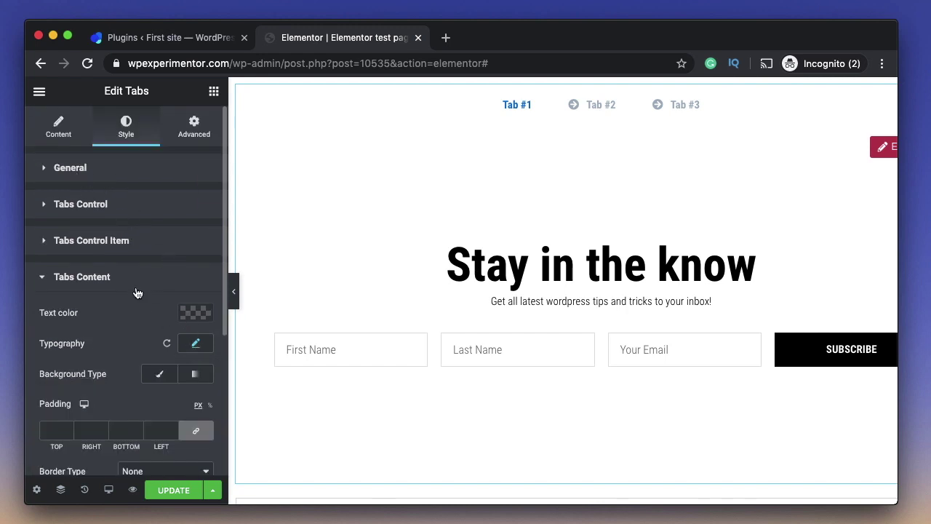
{"action": "left_click", "coordinate": [135, 280]}
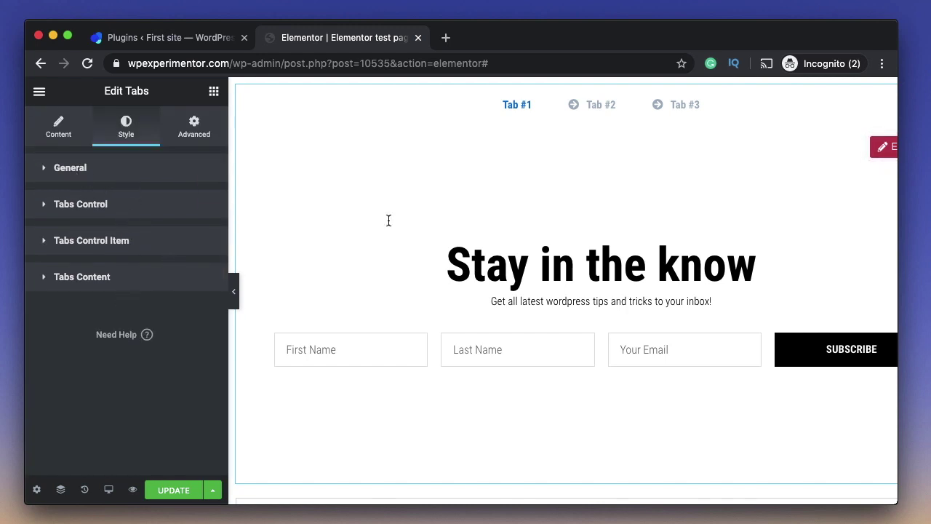
Step: Delete the add-on Tabs widget from the page
{"action": "scroll", "coordinate": [506, 240], "scroll_direction": "right", "scroll_amount": 2}
{"action": "scroll", "coordinate": [557, 299], "scroll_direction": "down", "scroll_amount": 3}
{"action": "scroll", "coordinate": [560, 304], "scroll_direction": "up", "scroll_amount": 3}
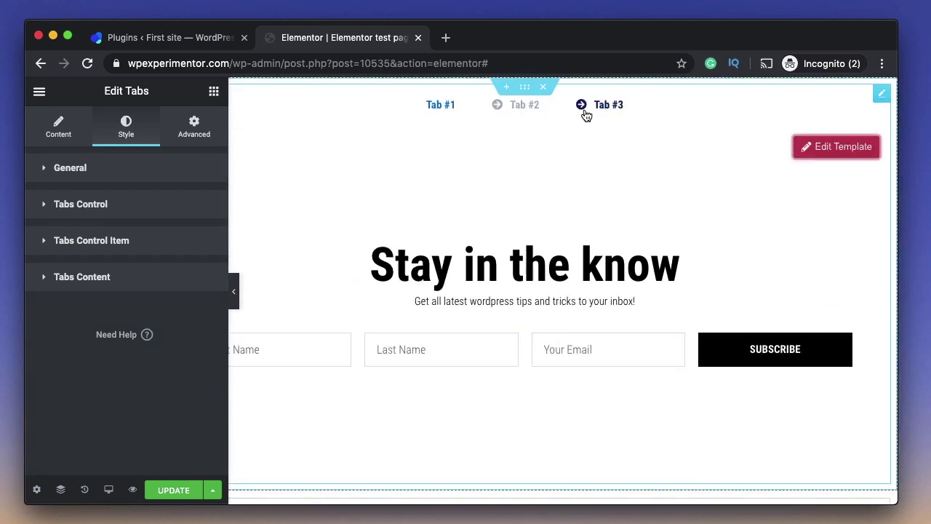
{"action": "scroll", "coordinate": [425, 274], "scroll_direction": "left", "scroll_amount": 2}
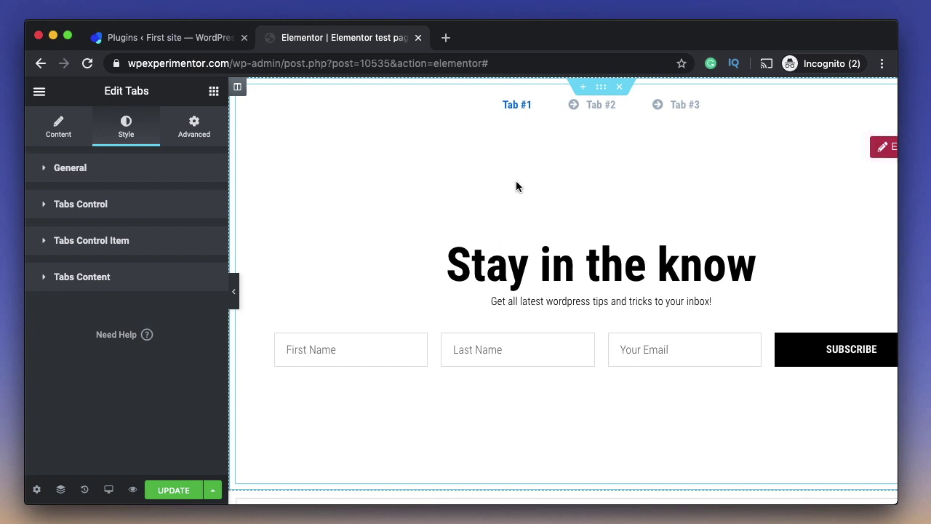
{"action": "right_click", "coordinate": [489, 179]}
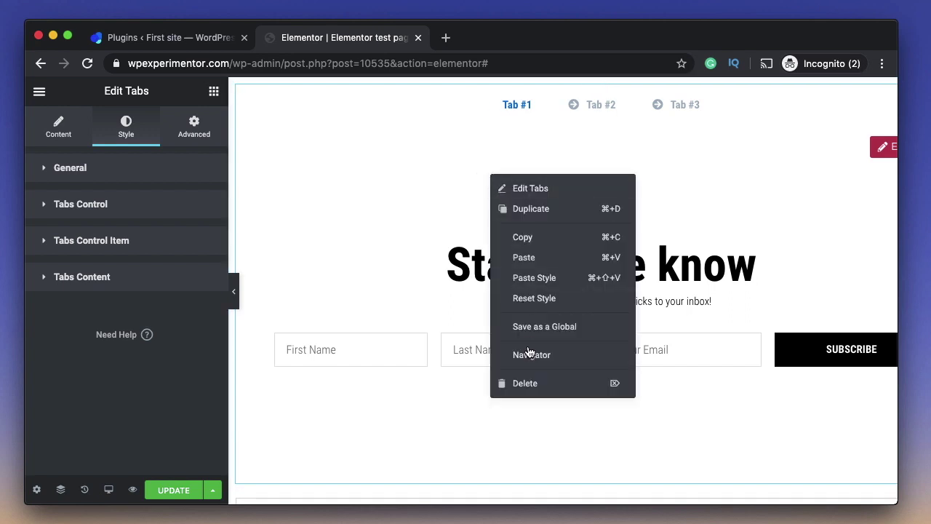
{"action": "left_click", "coordinate": [531, 383]}
Step: Search the widgets for "acco" and add the Classic Accordion widget to the page
{"action": "type", "text": "acco"}
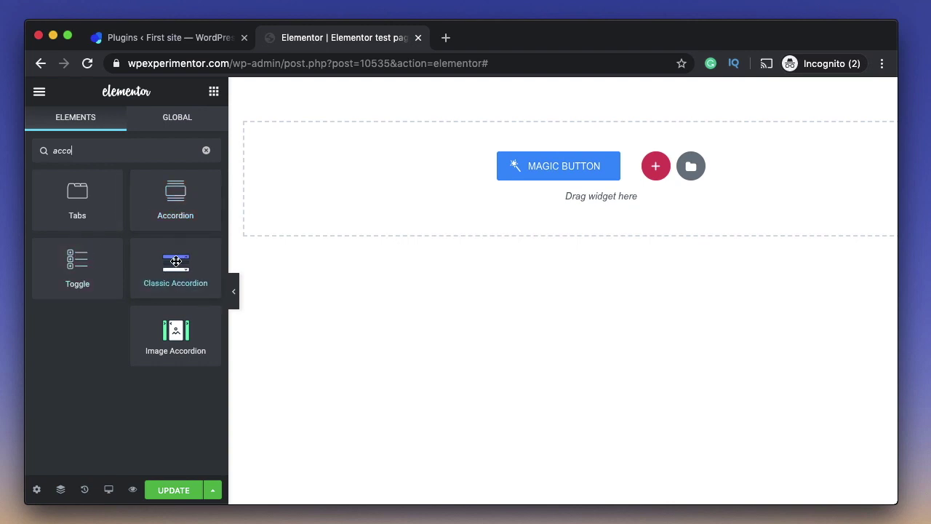
{"action": "left_click_drag", "start_coordinate": [175, 261], "coordinate": [437, 167]}
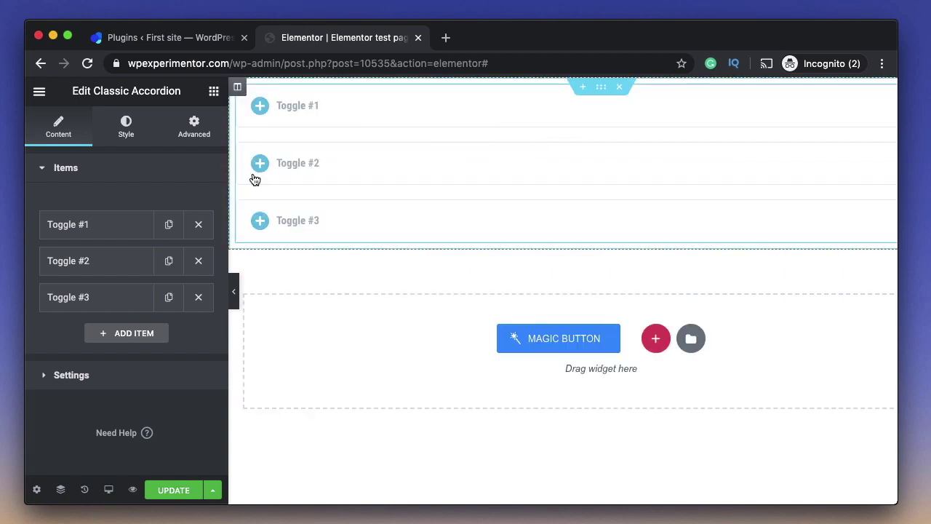
Step: Set the accordion items Toggle #1 and Toggle #2 to Active
{"action": "left_click", "coordinate": [306, 111]}
{"action": "left_click", "coordinate": [125, 218]}
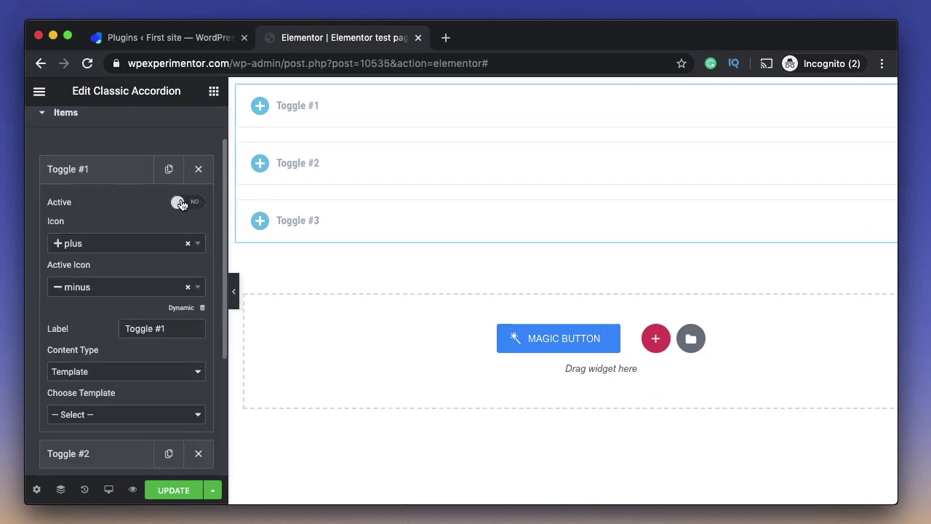
{"action": "left_click", "coordinate": [181, 203]}
{"action": "left_click", "coordinate": [92, 171]}
{"action": "left_click", "coordinate": [98, 205]}
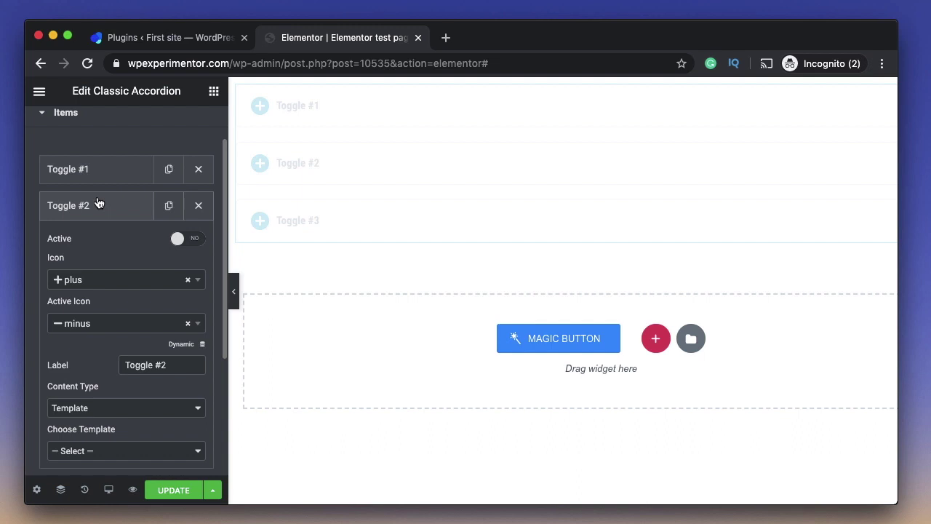
{"action": "left_click", "coordinate": [182, 238]}
{"action": "left_click", "coordinate": [98, 207]}
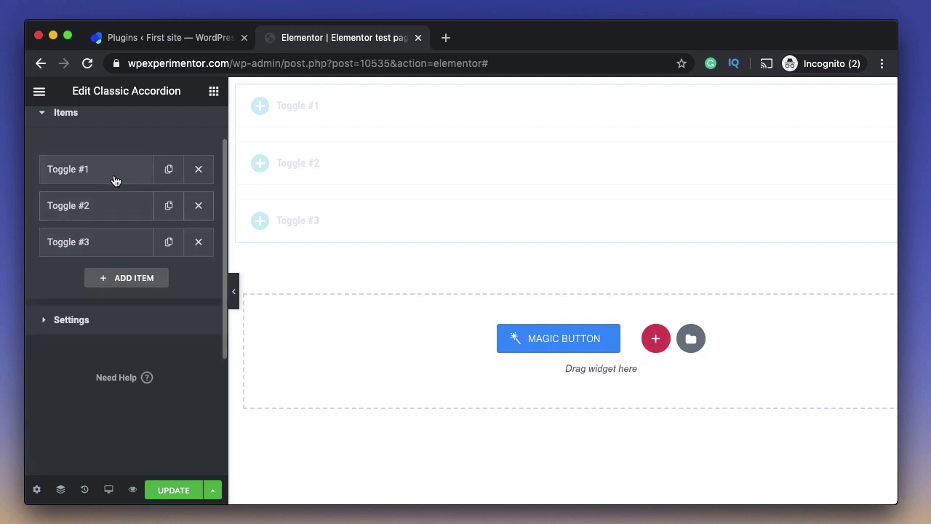
{"action": "left_click", "coordinate": [118, 211]}
{"action": "left_click", "coordinate": [118, 211]}
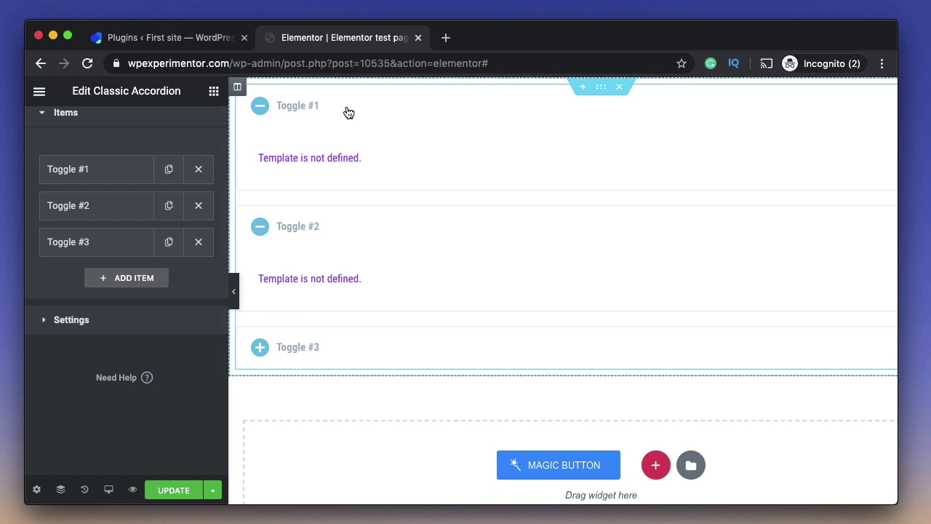
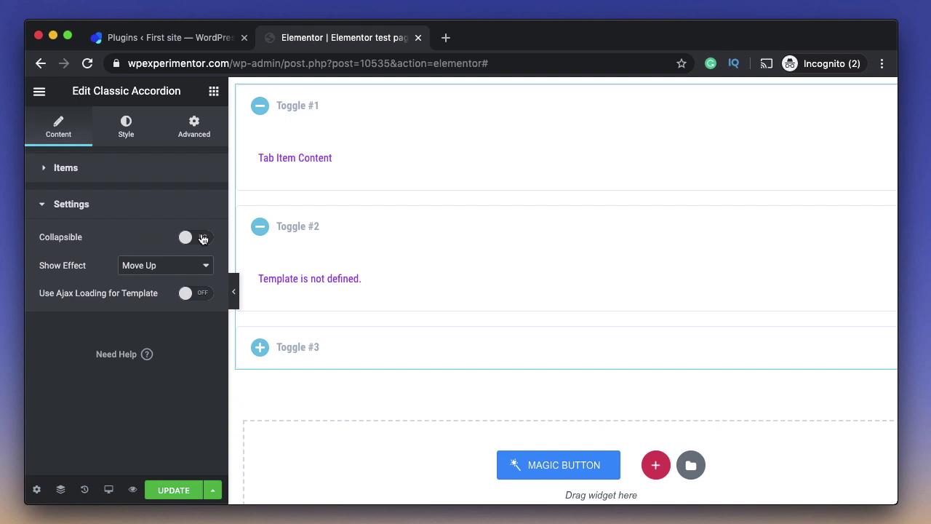
Step: Test the accordion with Collapsible set to No by expanding Toggle #1 and Toggle #2 in the preview
{"action": "left_click", "coordinate": [203, 240]}
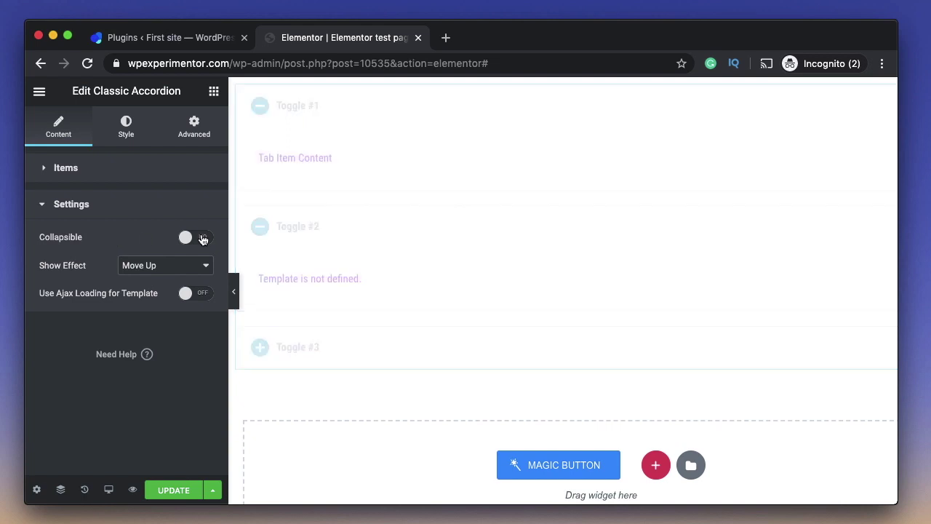
{"action": "left_click", "coordinate": [203, 240]}
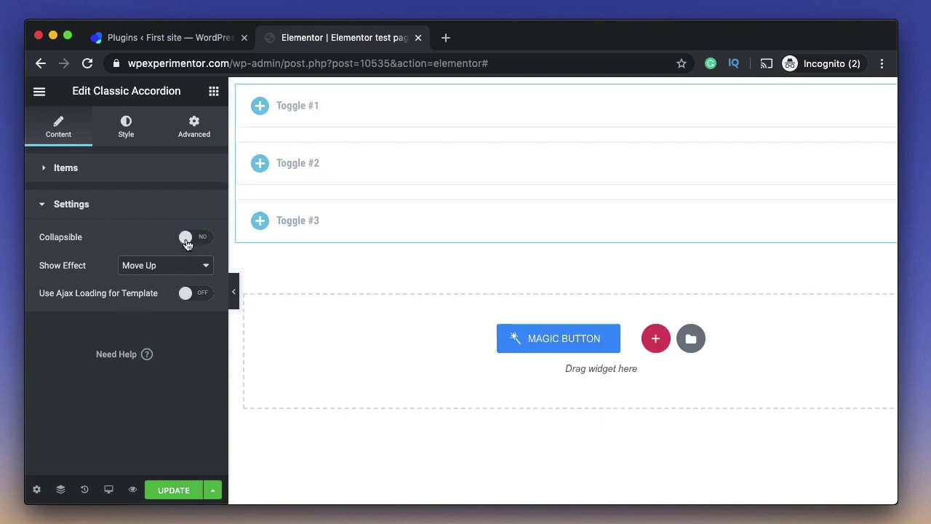
{"action": "left_click", "coordinate": [309, 112]}
{"action": "left_click", "coordinate": [309, 113]}
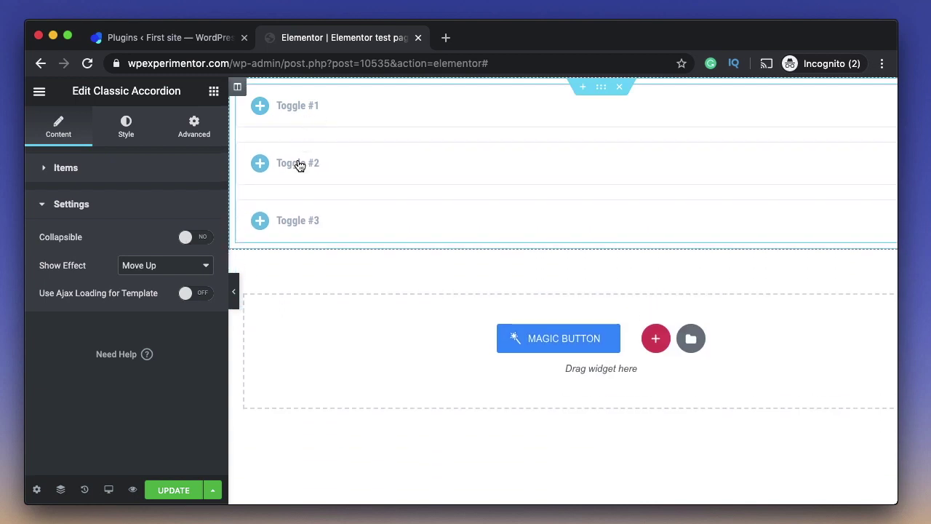
{"action": "left_click", "coordinate": [298, 163]}
{"action": "left_click", "coordinate": [303, 117]}
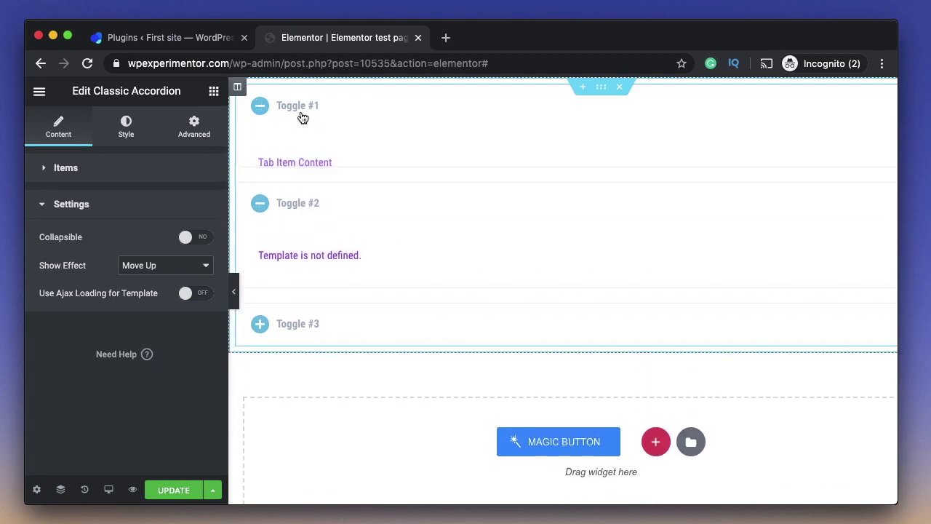
Step: Set Collapsible to Yes for the accordion and test it by expanding Toggle #3, Toggle #1 and Toggle #2 in turn
{"action": "left_click", "coordinate": [197, 237]}
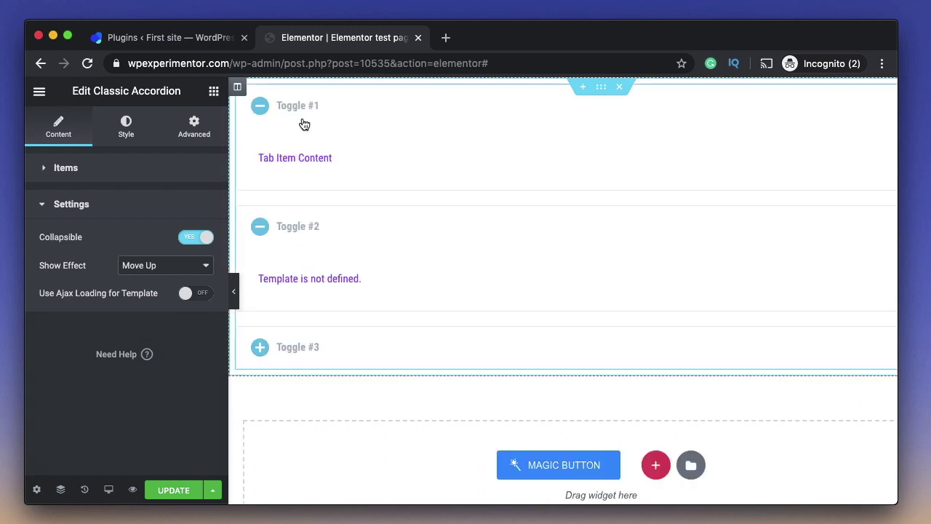
{"action": "left_click", "coordinate": [293, 355]}
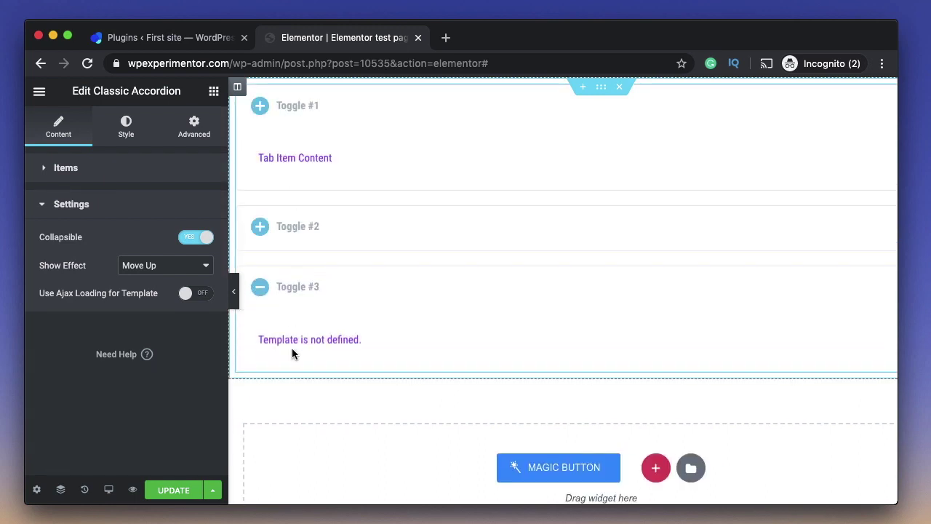
{"action": "left_click", "coordinate": [304, 102]}
{"action": "left_click", "coordinate": [288, 226]}
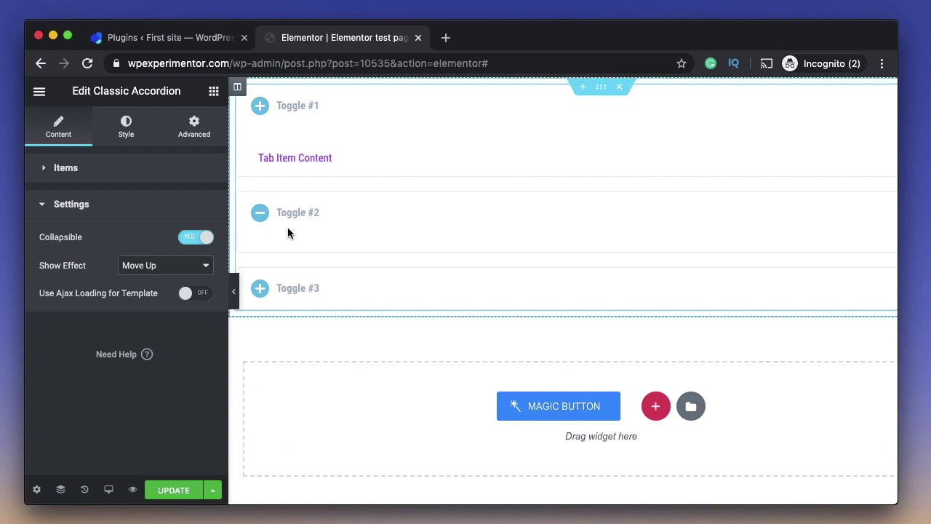
Step: Expand Toggle #3 in the preview and set the accordion's Show Effect to Zoom In
{"action": "left_click", "coordinate": [290, 278]}
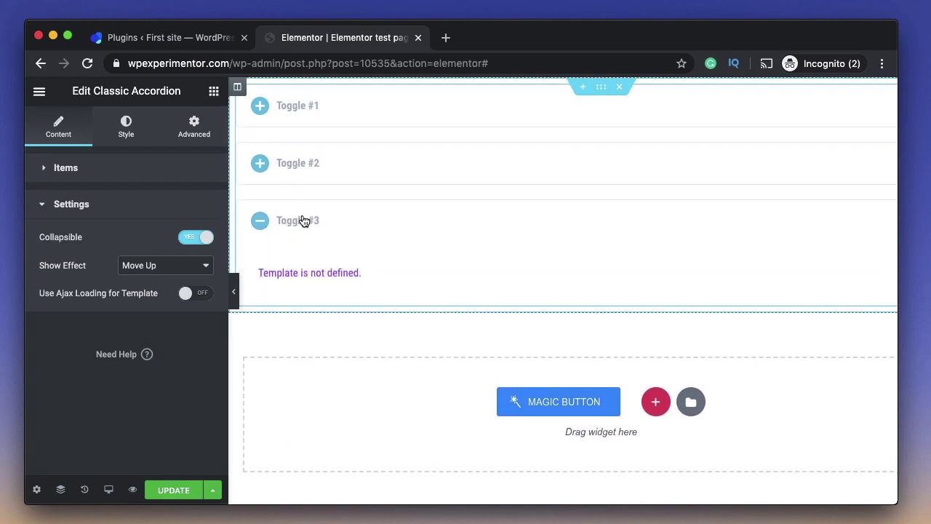
{"action": "left_click", "coordinate": [162, 269]}
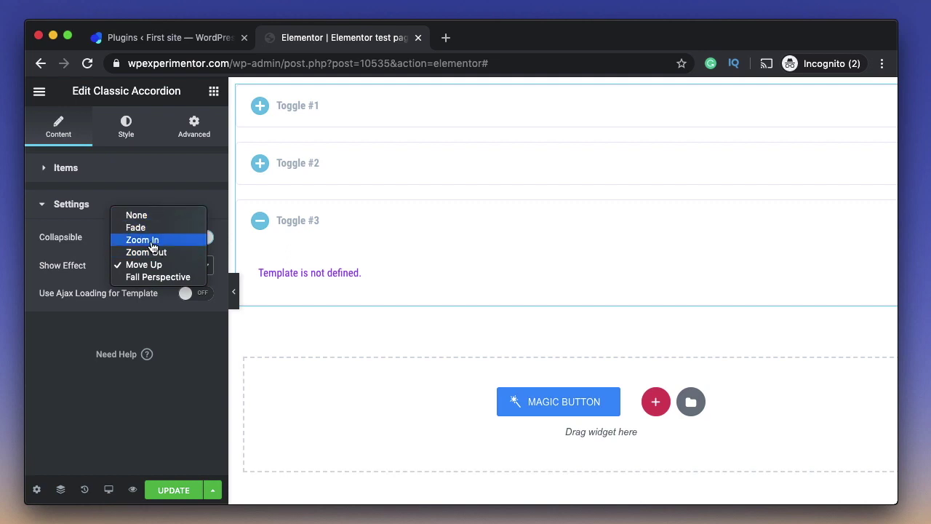
{"action": "left_click", "coordinate": [153, 247]}
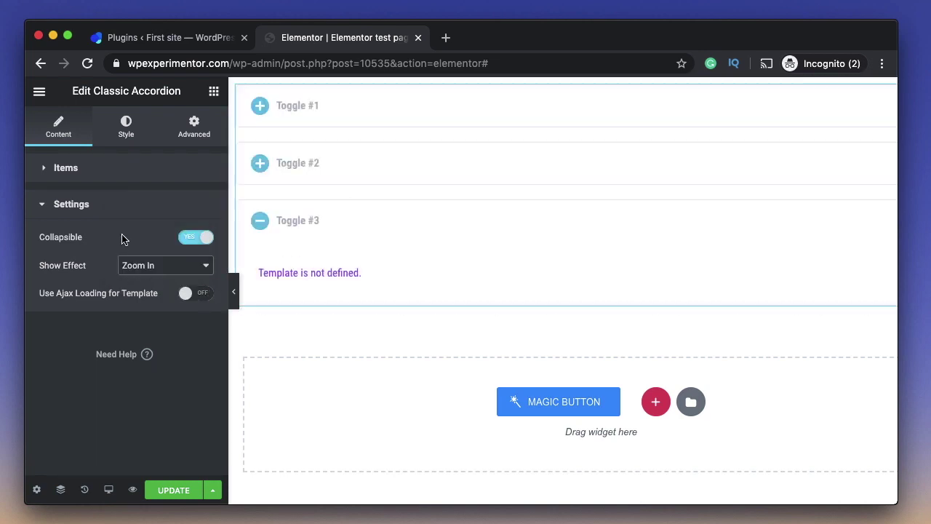
{"action": "left_click", "coordinate": [113, 210]}
Step: Give the accordion toggles a classic background in green #61CE70 in the style settings
{"action": "left_click", "coordinate": [126, 125]}
{"action": "scroll", "coordinate": [103, 293], "scroll_direction": "down", "scroll_amount": 1}
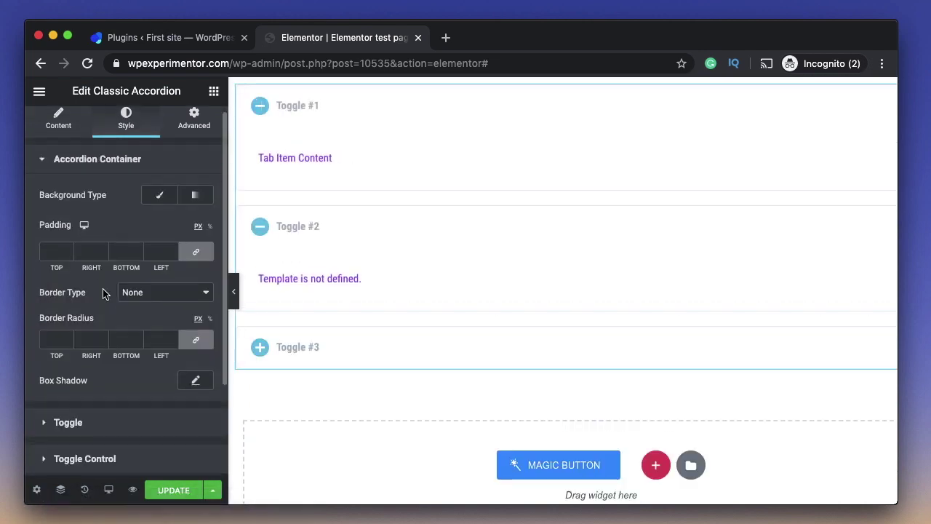
{"action": "scroll", "coordinate": [103, 293], "scroll_direction": "down", "scroll_amount": 1}
{"action": "scroll", "coordinate": [101, 237], "scroll_direction": "down", "scroll_amount": 3}
{"action": "left_click", "coordinate": [113, 307]}
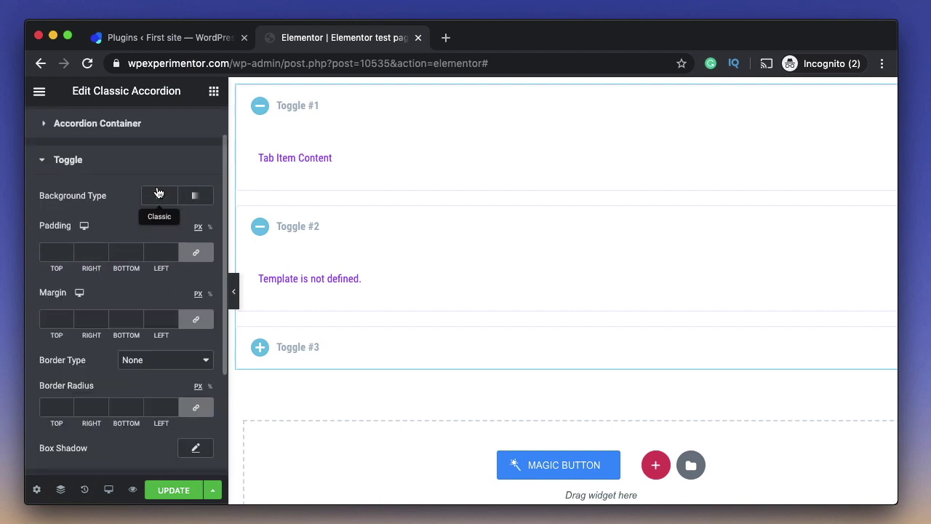
{"action": "left_click", "coordinate": [158, 193]}
{"action": "left_click", "coordinate": [193, 225]}
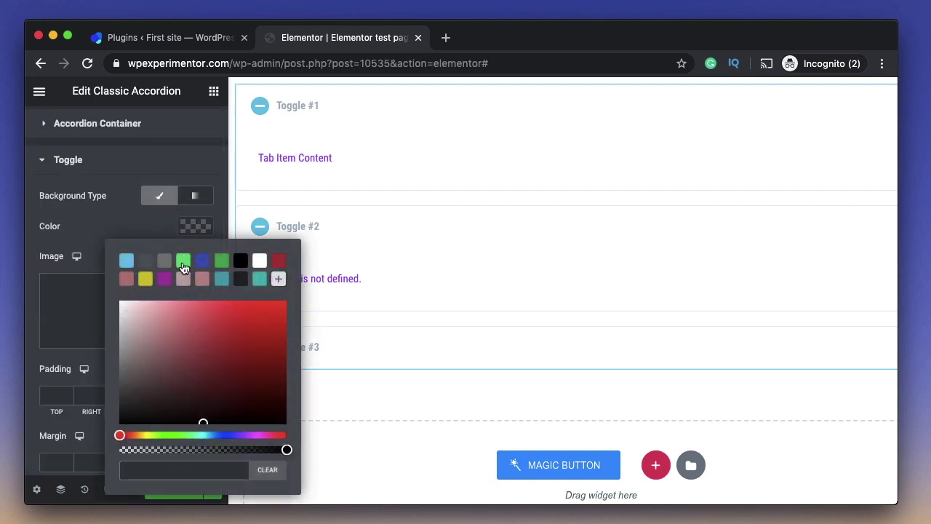
{"action": "left_click", "coordinate": [183, 268]}
{"action": "left_click", "coordinate": [98, 205]}
Step: Clear the green background colour of the accordion toggles
{"action": "left_click", "coordinate": [195, 270]}
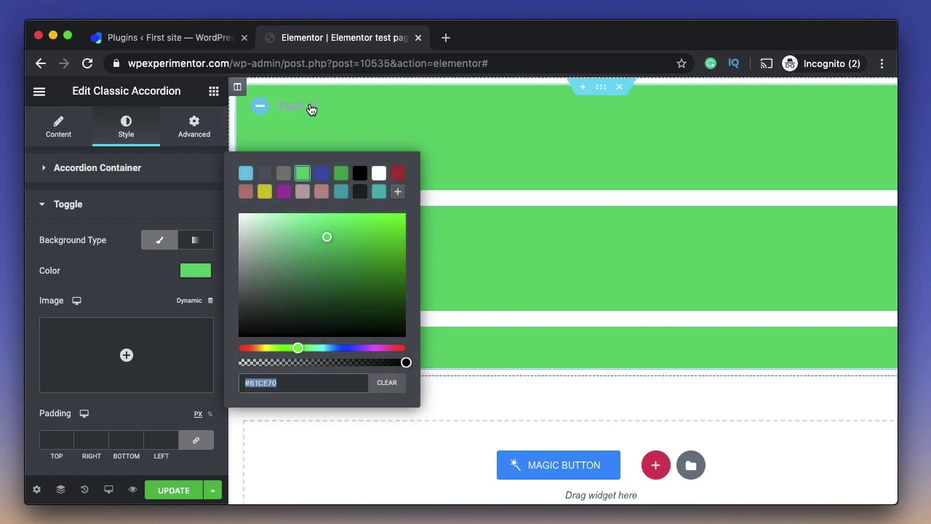
{"action": "left_click", "coordinate": [398, 386]}
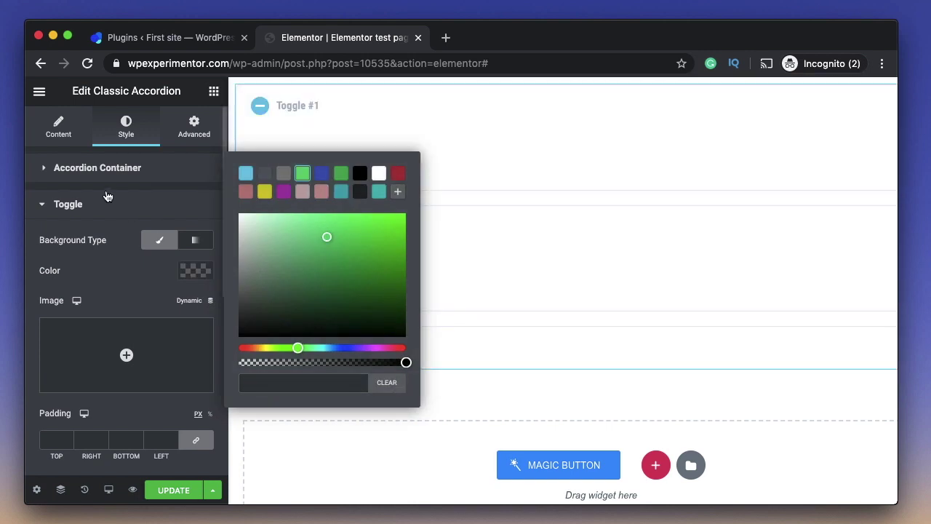
{"action": "left_click", "coordinate": [107, 198]}
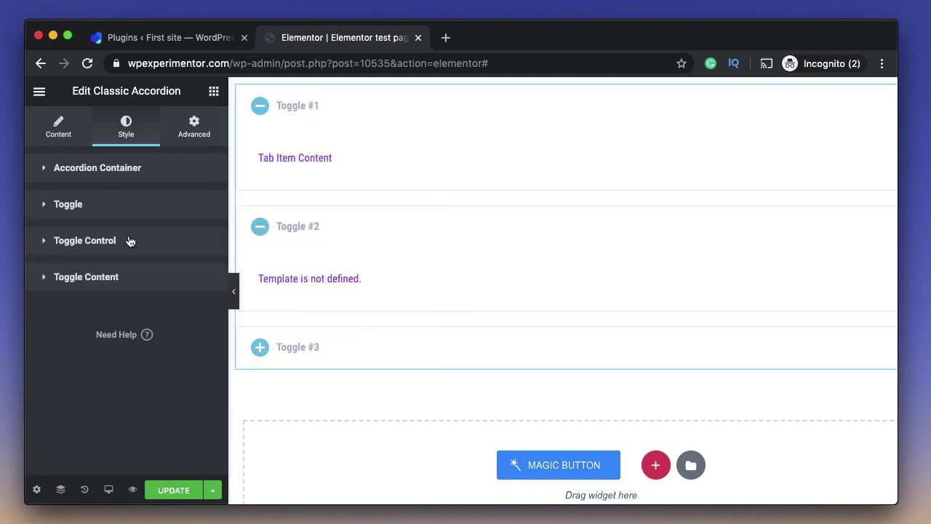
Step: Set the toggle control icon position to Right and try linked icon margins of 100 and 10 px before clearing them
{"action": "left_click", "coordinate": [129, 240]}
{"action": "left_click", "coordinate": [196, 230]}
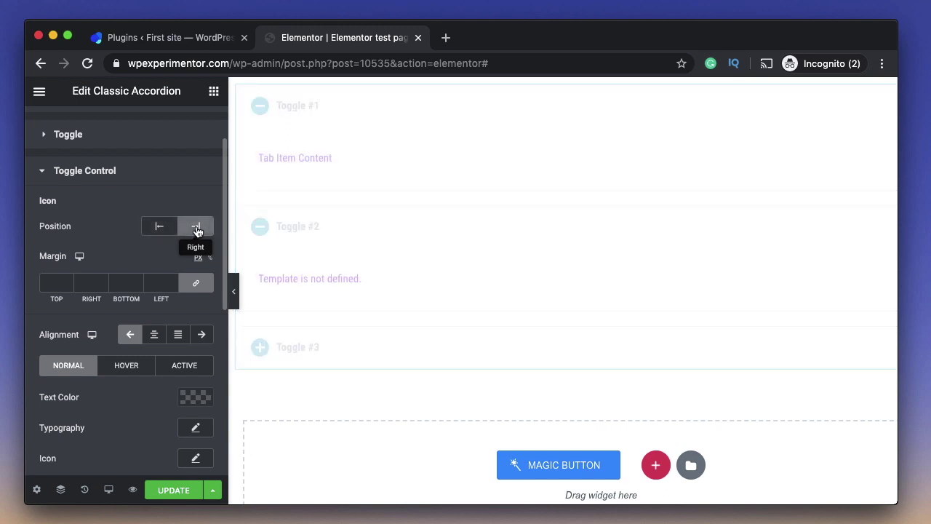
{"action": "left_click", "coordinate": [57, 282]}
{"action": "type", "text": "100"}
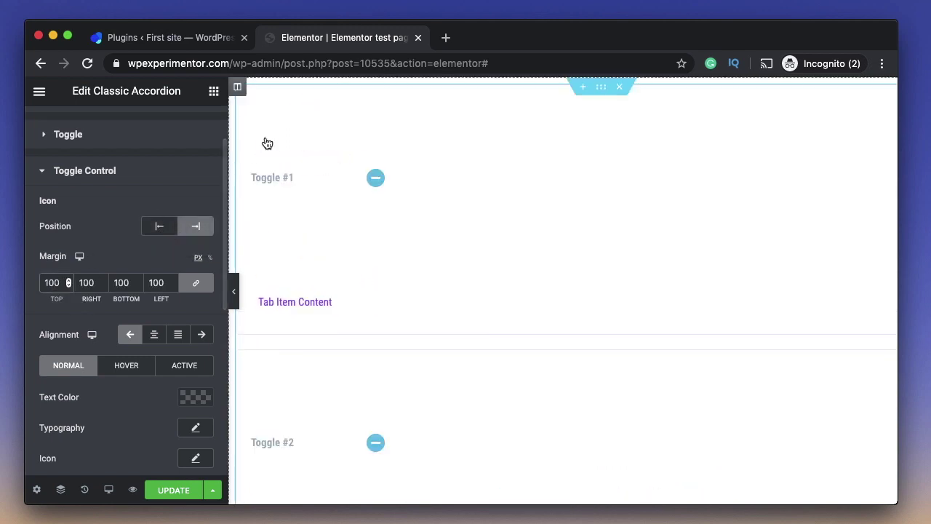
{"action": "key", "text": "BackSpace"}
{"action": "key", "text": "BackSpace"}
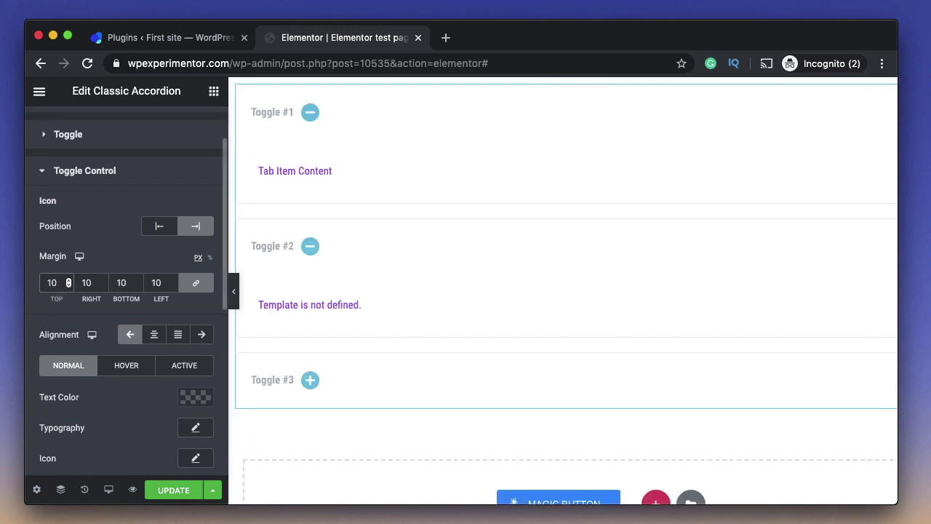
{"action": "key", "text": "BackSpace"}
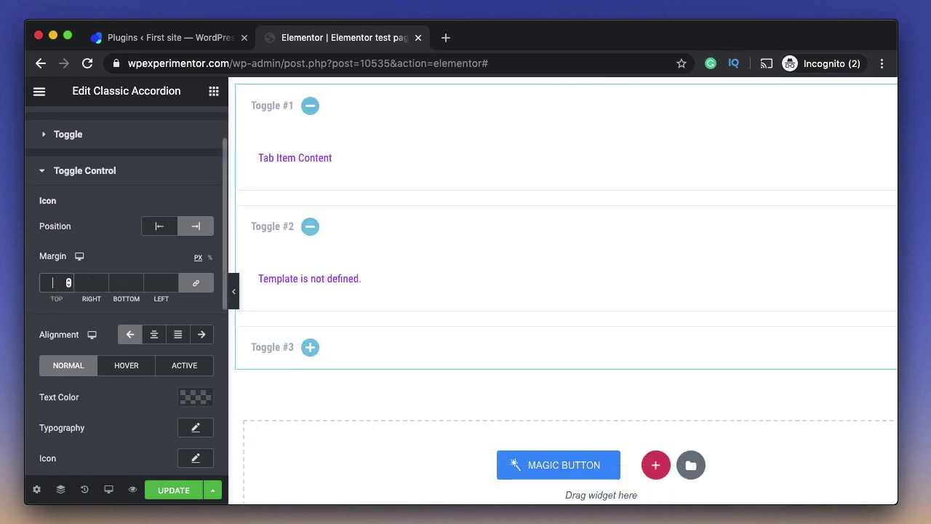
Step: Try the Center and justified alignments for the toggle controls, returning to left alignment
{"action": "left_click", "coordinate": [154, 334]}
{"action": "left_click", "coordinate": [177, 334]}
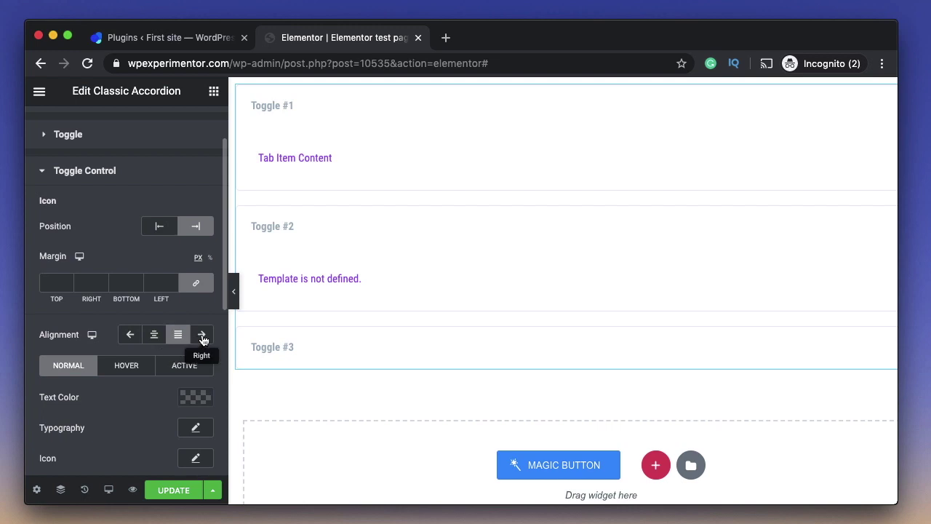
{"action": "left_click", "coordinate": [154, 335]}
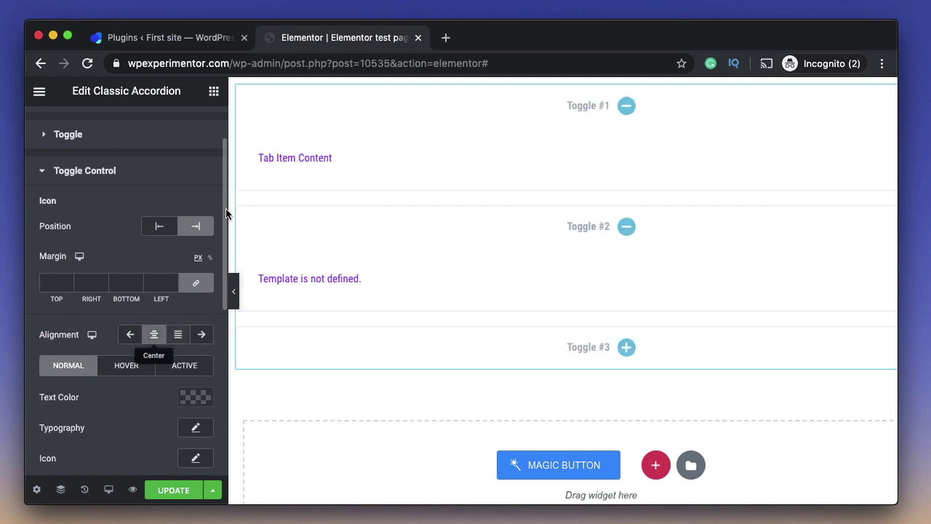
{"action": "left_click", "coordinate": [130, 334]}
Step: Review the remaining Toggle Control style options and the Toggle Content style options
{"action": "scroll", "coordinate": [109, 334], "scroll_direction": "down", "scroll_amount": 3}
{"action": "scroll", "coordinate": [166, 378], "scroll_direction": "down", "scroll_amount": 3}
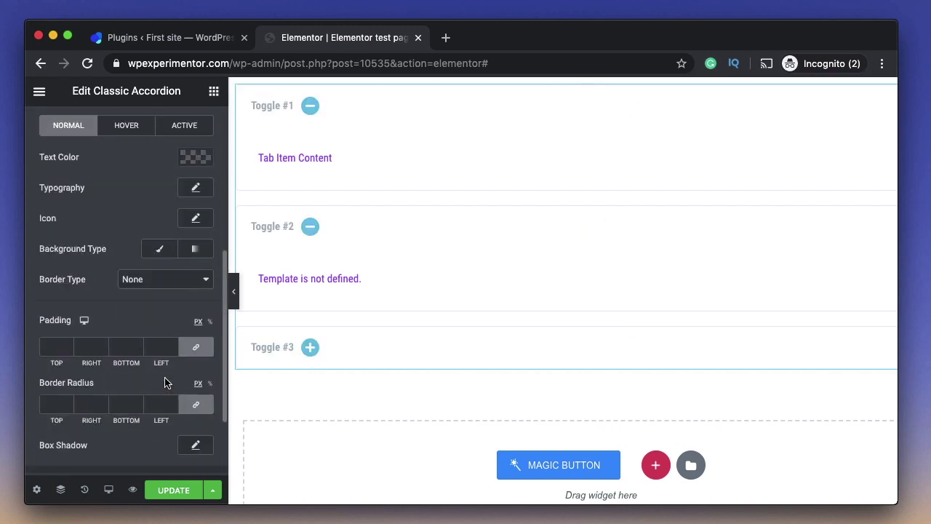
{"action": "scroll", "coordinate": [163, 380], "scroll_direction": "up", "scroll_amount": 8}
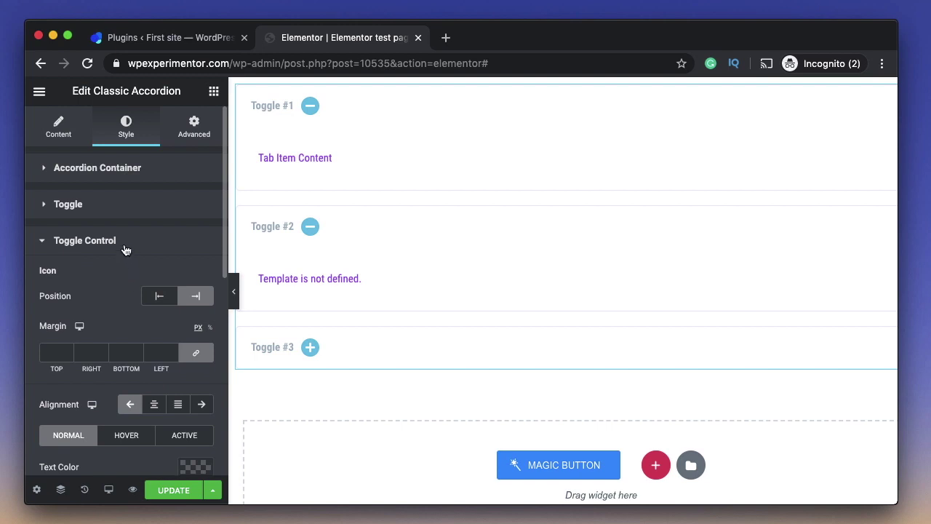
{"action": "left_click", "coordinate": [126, 250]}
{"action": "left_click", "coordinate": [127, 274]}
{"action": "scroll", "coordinate": [140, 298], "scroll_direction": "down", "scroll_amount": 1}
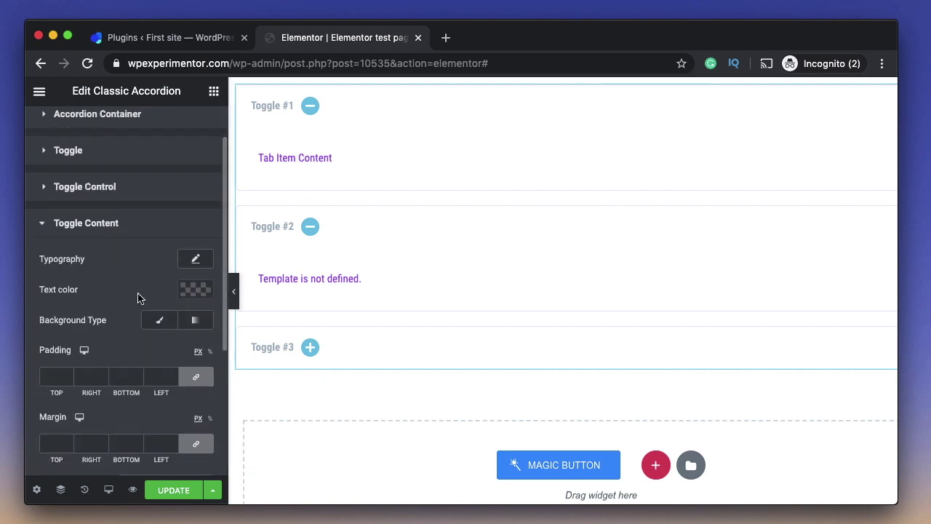
{"action": "scroll", "coordinate": [162, 262], "scroll_direction": "down", "scroll_amount": 3}
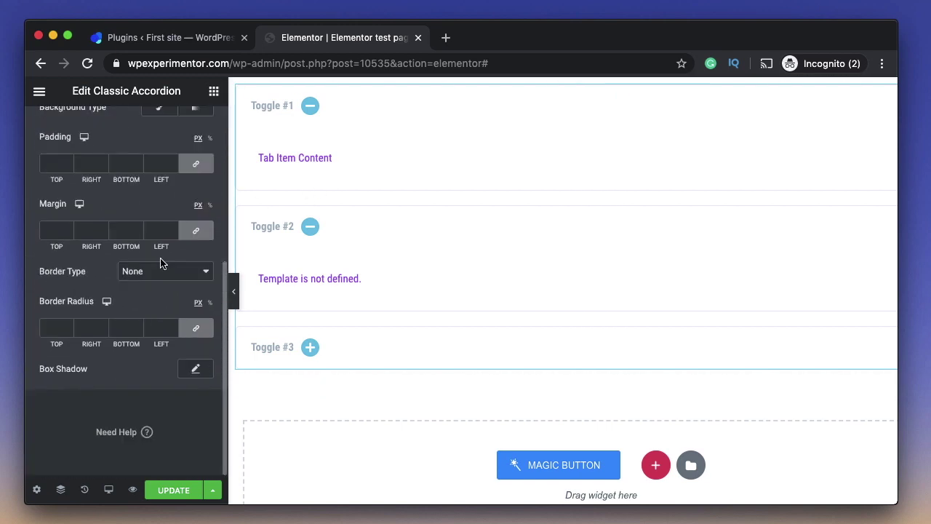
{"action": "scroll", "coordinate": [141, 283], "scroll_direction": "up", "scroll_amount": 5}
{"action": "left_click", "coordinate": [141, 281]}
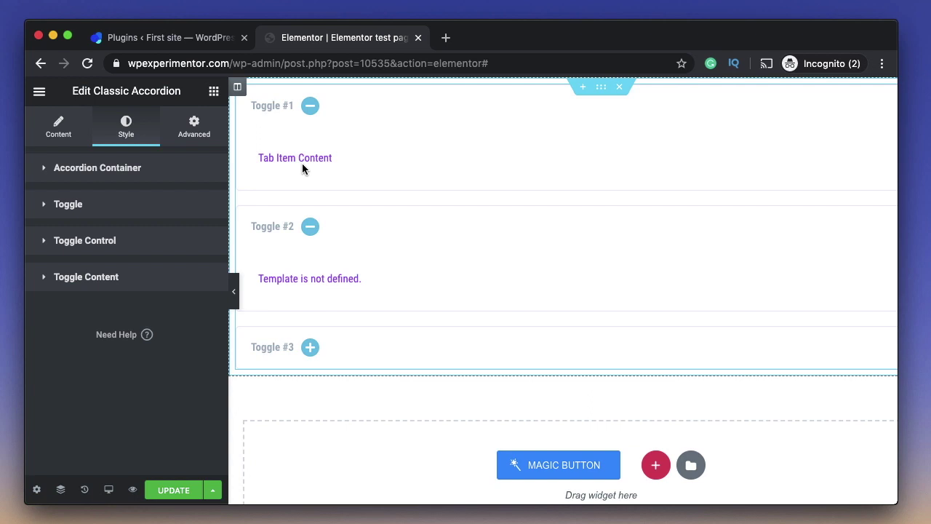
Step: Delete the Classic Accordion widget from the page
{"action": "left_click", "coordinate": [214, 94]}
{"action": "right_click", "coordinate": [507, 166]}
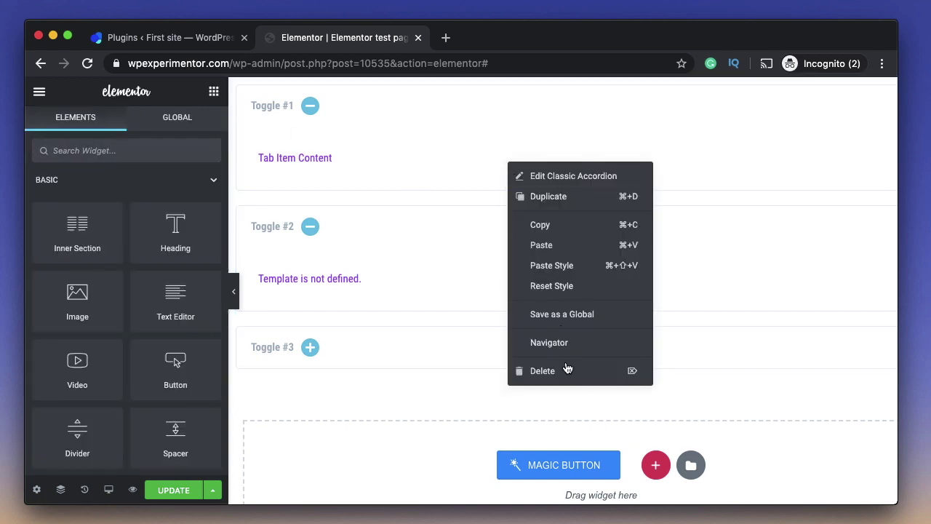
{"action": "left_click", "coordinate": [566, 369]}
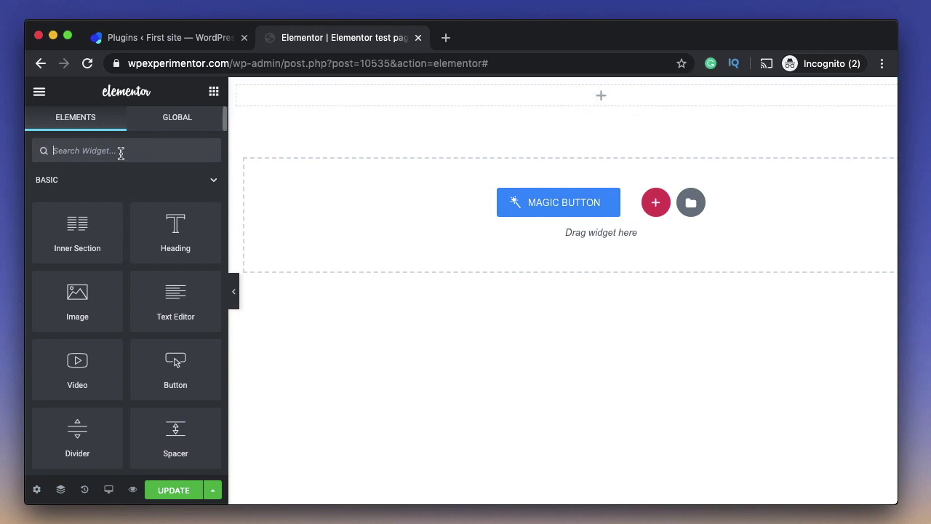
Step: Search the widgets for "image acc" and add the Image Accordion widget to the page
{"action": "type", "text": "image"}
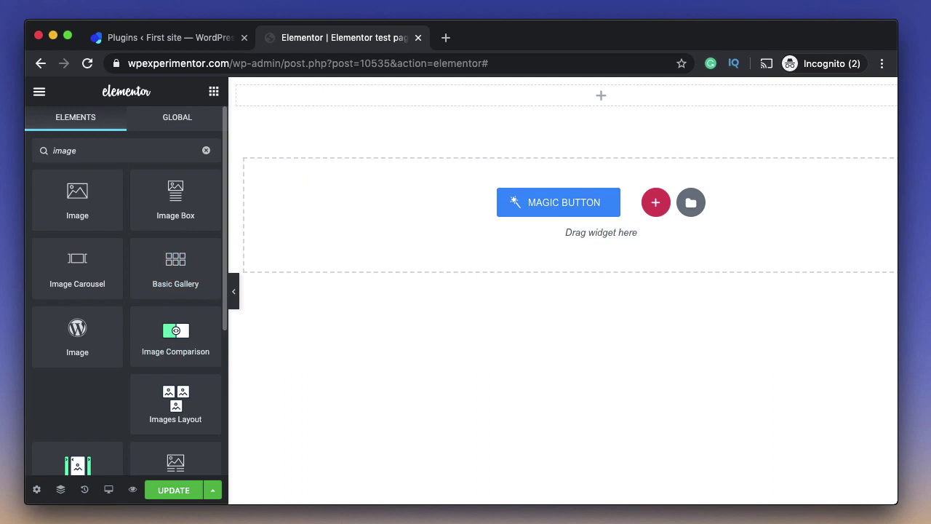
{"action": "type", "text": " acc"}
{"action": "left_click_drag", "start_coordinate": [77, 197], "coordinate": [363, 96]}
Step: Set Item #1 of the image accordion to Active and give it the tied notebooks photo from the media library
{"action": "scroll", "coordinate": [146, 305], "scroll_direction": "down", "scroll_amount": 2}
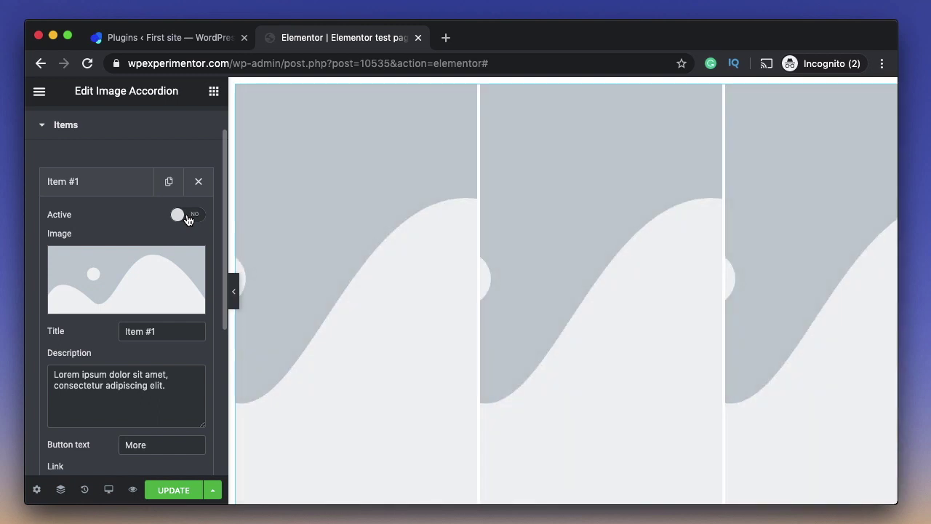
{"action": "left_click", "coordinate": [187, 215]}
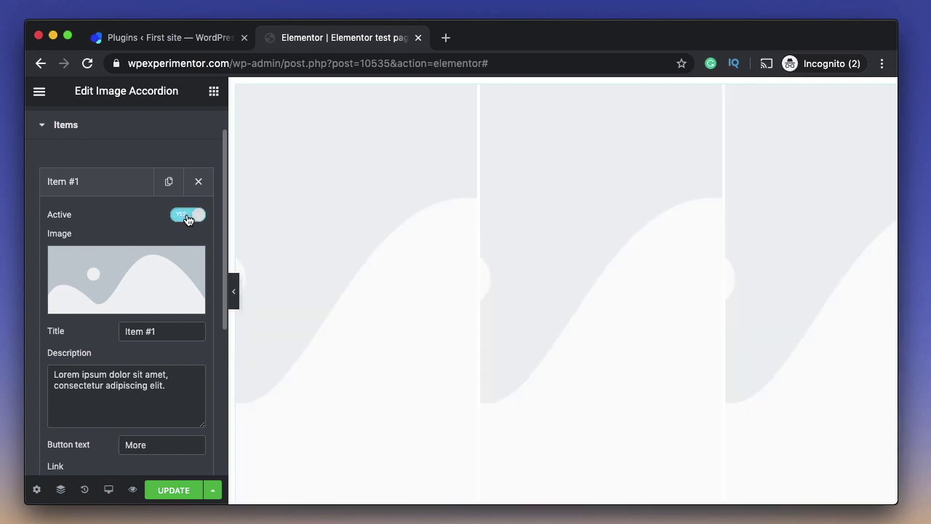
{"action": "left_click", "coordinate": [124, 274]}
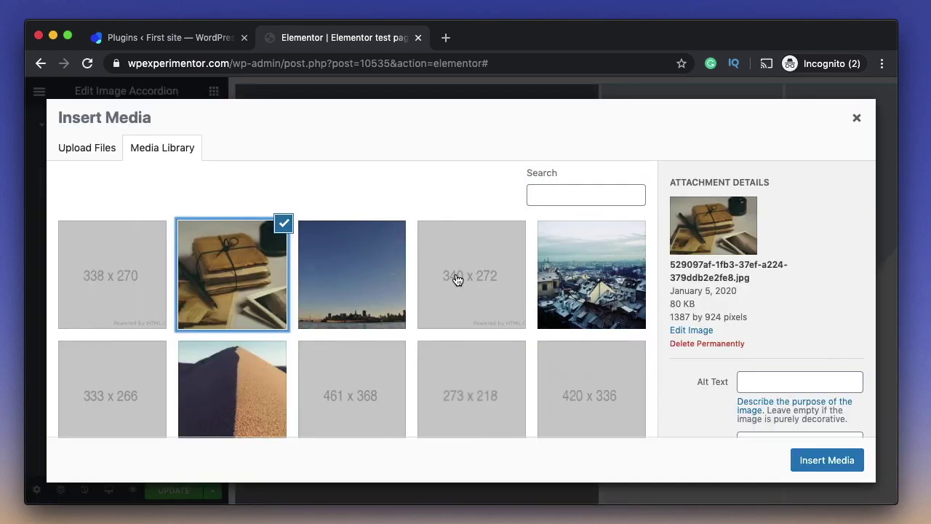
{"action": "left_click", "coordinate": [827, 460]}
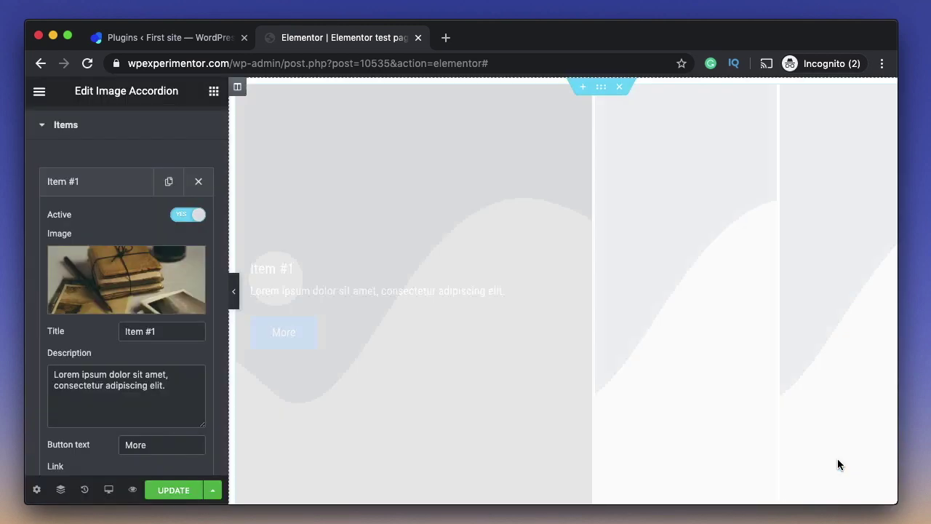
Step: Give Item #2 the snowy city rooftops photo from the media library
{"action": "left_click", "coordinate": [124, 216]}
{"action": "left_click", "coordinate": [109, 306]}
{"action": "scroll", "coordinate": [592, 291], "scroll_direction": "down", "scroll_amount": 2}
{"action": "left_click", "coordinate": [592, 229]}
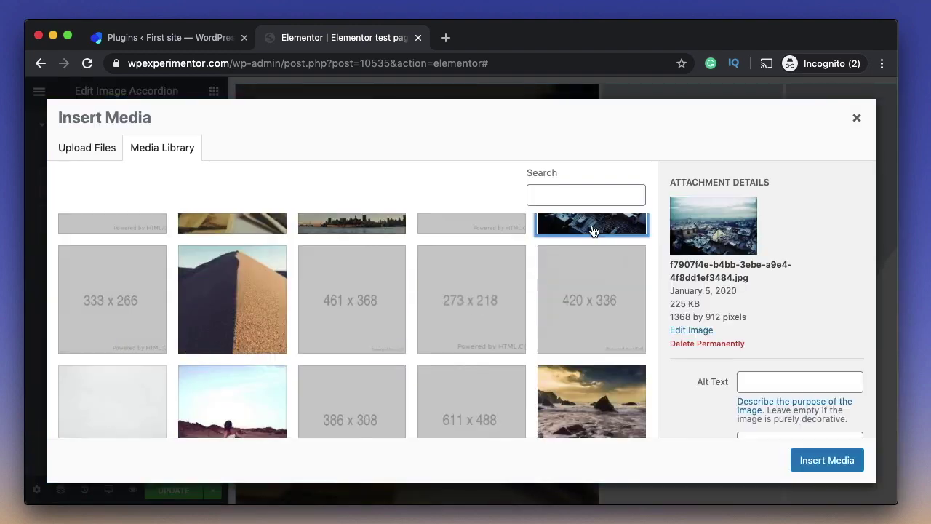
{"action": "left_click", "coordinate": [845, 463]}
Step: Give Item #3 the rocky seashore sunset photo from the media library and collapse the item
{"action": "scroll", "coordinate": [521, 292], "scroll_direction": "down", "scroll_amount": 4}
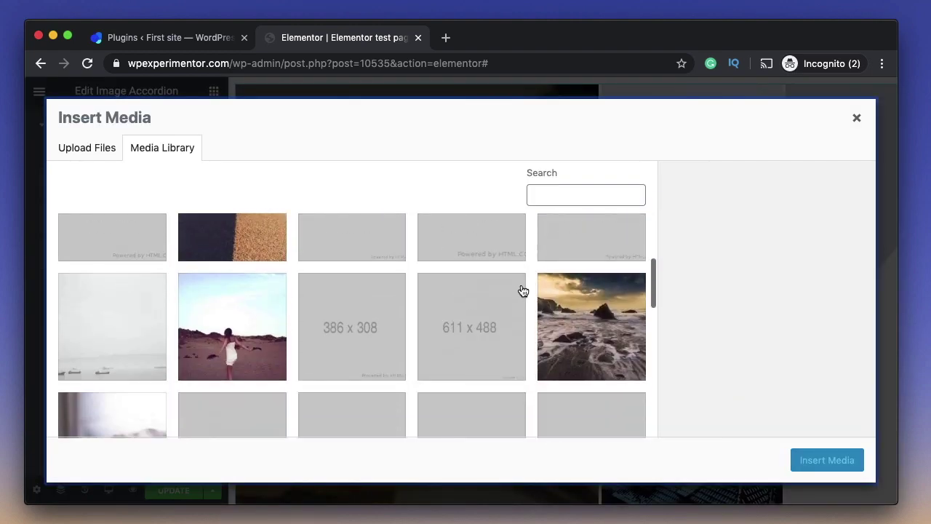
{"action": "left_click", "coordinate": [587, 322]}
{"action": "left_click", "coordinate": [831, 461]}
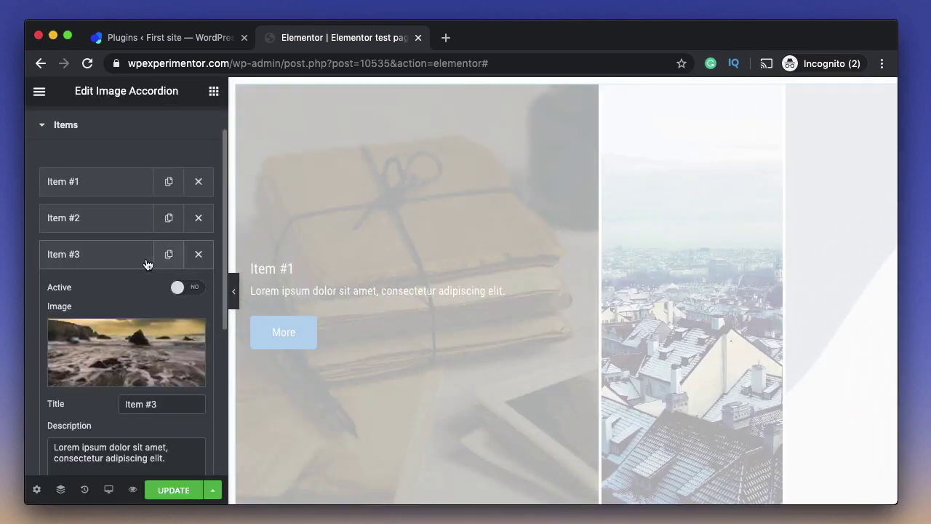
{"action": "left_click", "coordinate": [73, 266]}
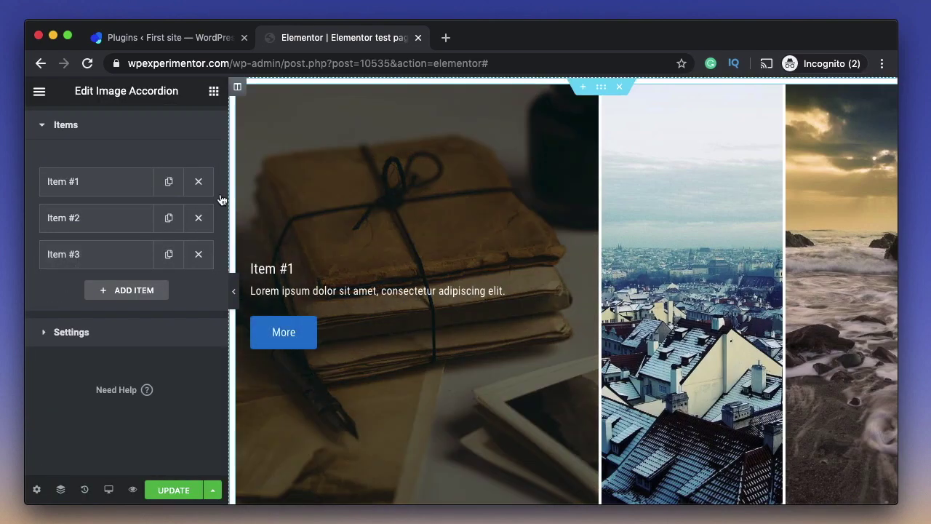
{"action": "left_click", "coordinate": [133, 186]}
{"action": "left_click", "coordinate": [133, 186]}
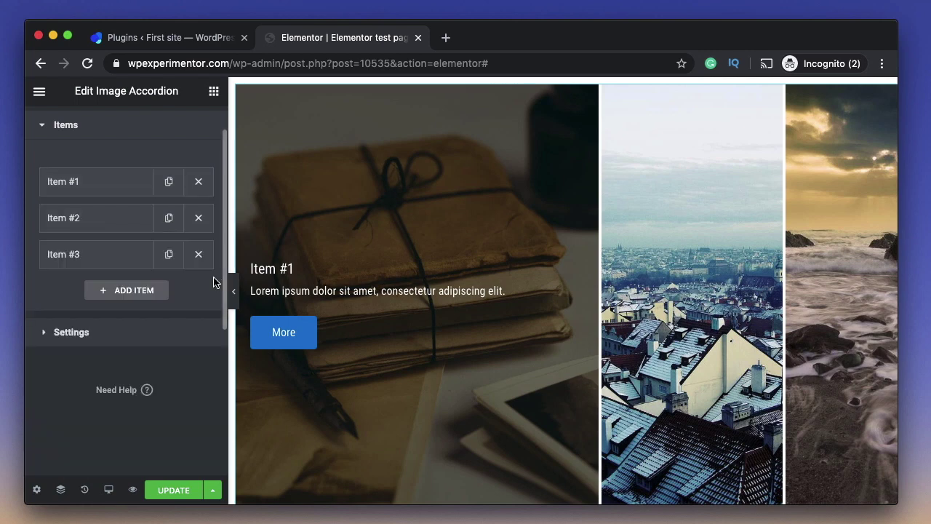
Step: Set the image accordion's Orientation to Horizontal and its Active Size to 76%
{"action": "left_click", "coordinate": [127, 340]}
{"action": "left_click", "coordinate": [156, 240]}
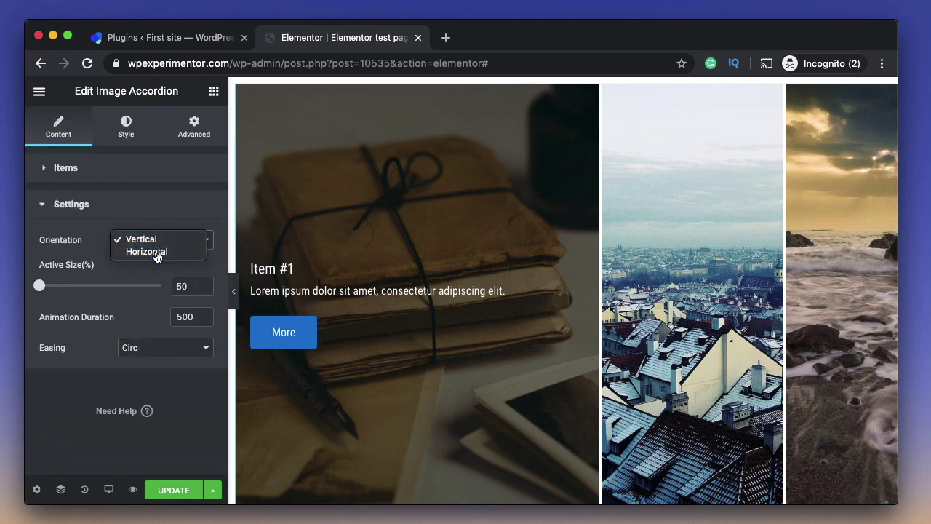
{"action": "left_click", "coordinate": [157, 255]}
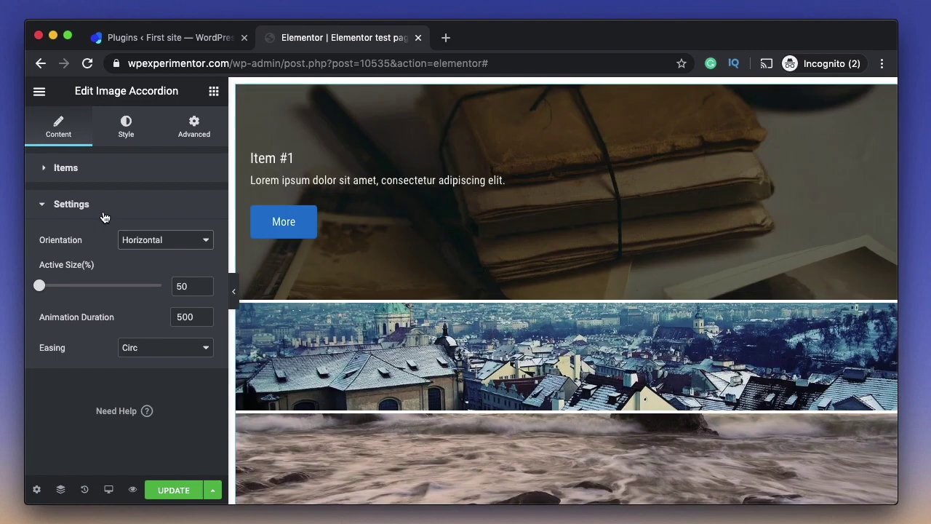
{"action": "left_click_drag", "start_coordinate": [39, 285], "coordinate": [103, 285]}
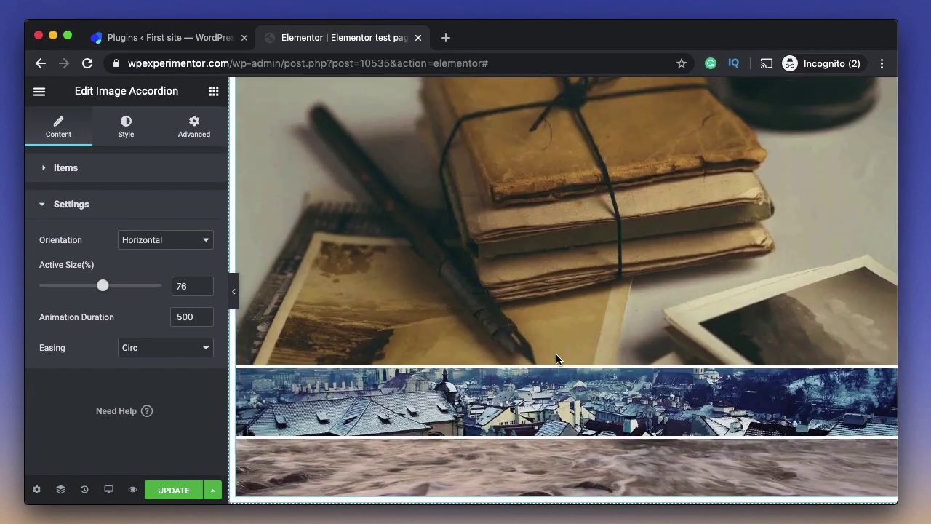
Step: Preview how the horizontal image accordion's items respond on the page, and collapse its Settings section
{"action": "mouse_move", "coordinate": [555, 358]}
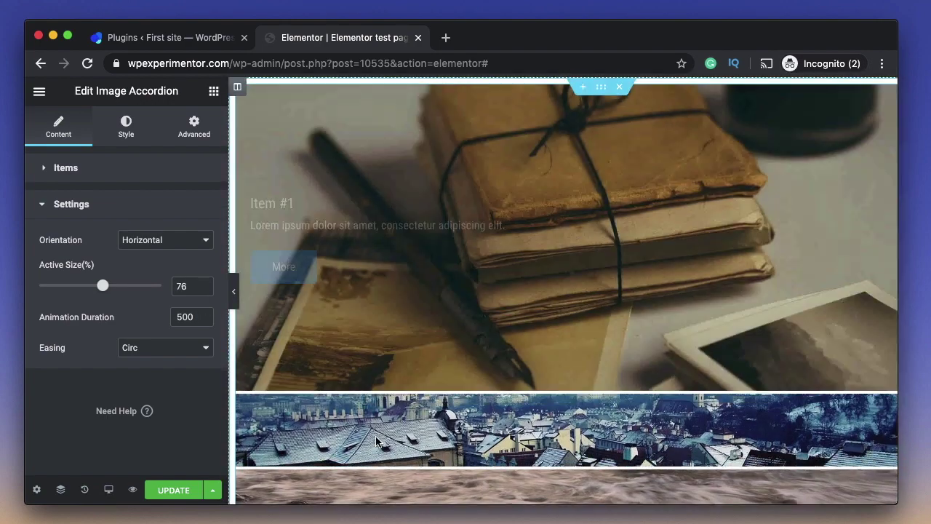
{"action": "mouse_move", "coordinate": [378, 436]}
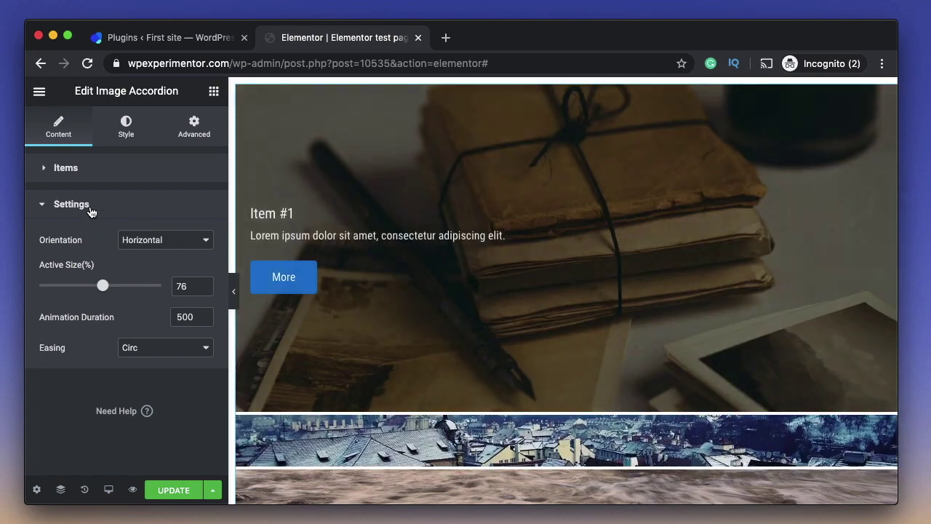
{"action": "left_click", "coordinate": [90, 208]}
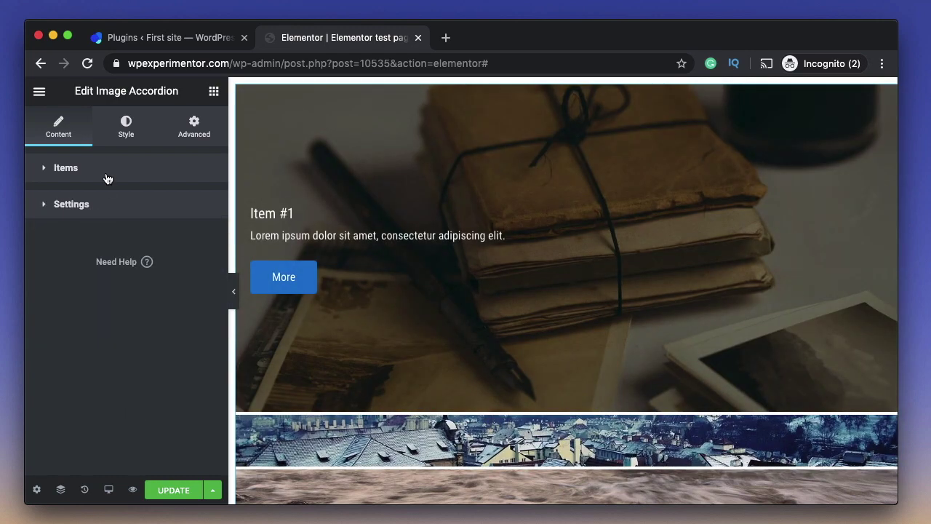
{"action": "left_click", "coordinate": [106, 178]}
{"action": "left_click", "coordinate": [106, 178]}
Step: Try the center and right alignments for the image accordion's action button, and return it to left alignment
{"action": "left_click", "coordinate": [126, 125]}
{"action": "scroll", "coordinate": [124, 305], "scroll_direction": "down", "scroll_amount": 5}
{"action": "left_click", "coordinate": [87, 258]}
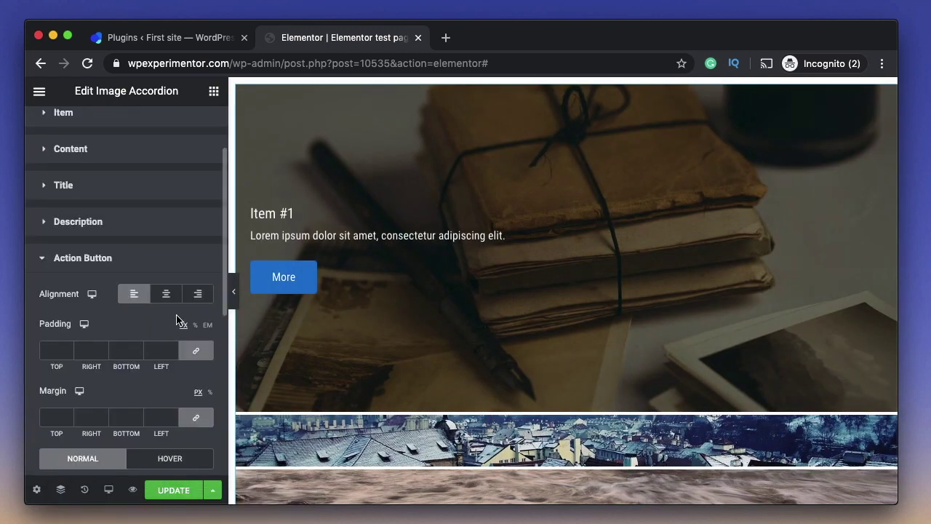
{"action": "left_click", "coordinate": [166, 299]}
{"action": "left_click", "coordinate": [197, 293]}
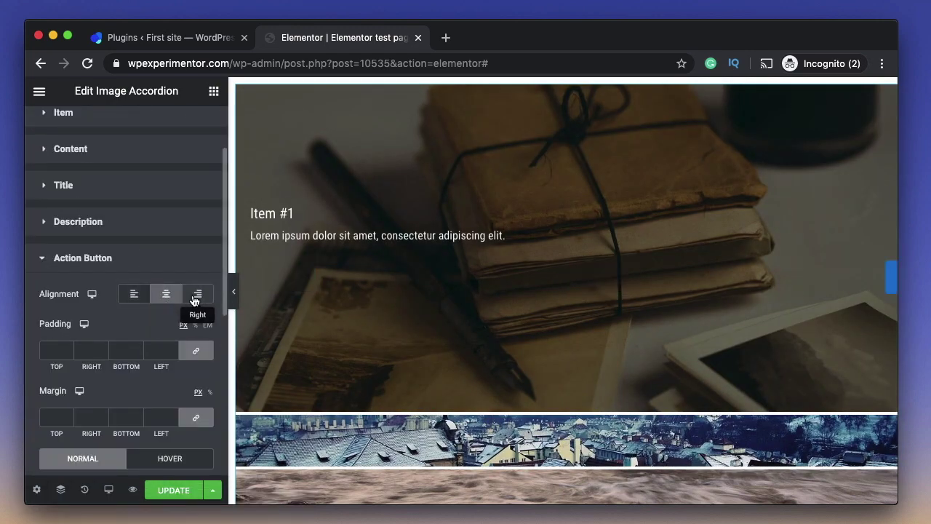
{"action": "left_click", "coordinate": [134, 294]}
Step: Try center alignment for the item description, restore left alignment and collapse the Description style settings
{"action": "left_click", "coordinate": [119, 237]}
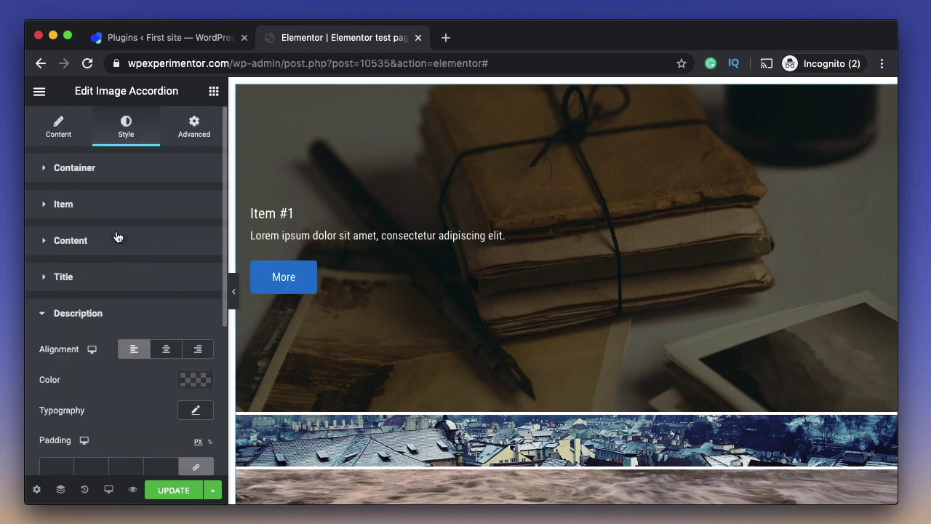
{"action": "scroll", "coordinate": [98, 309], "scroll_direction": "down", "scroll_amount": 2}
{"action": "left_click", "coordinate": [162, 245]}
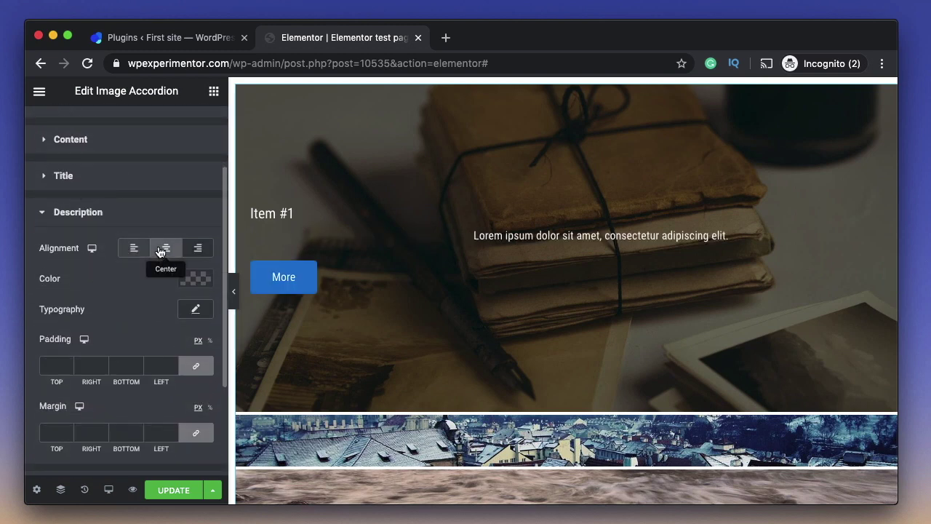
{"action": "left_click", "coordinate": [134, 246]}
{"action": "left_click", "coordinate": [103, 210]}
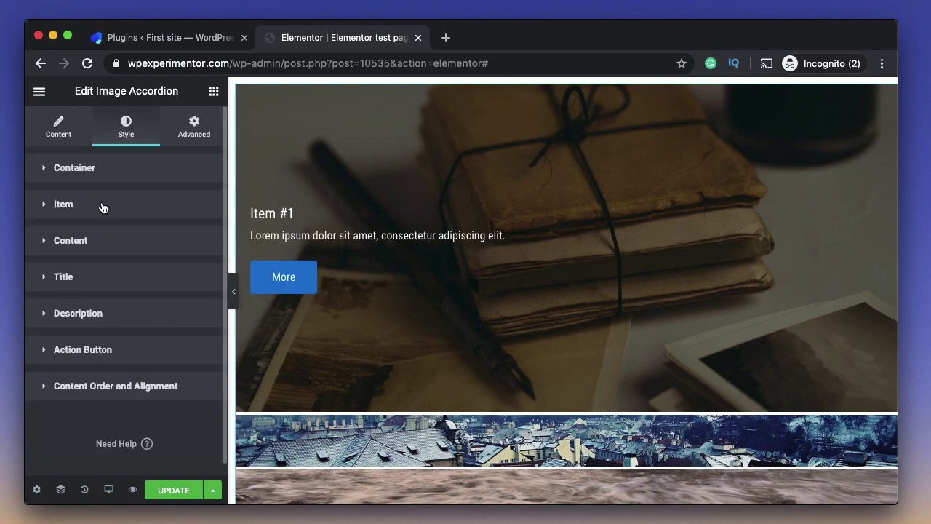
Step: Try bottom text alignment for the accordion's content, and return it to vertical center
{"action": "left_click", "coordinate": [106, 242]}
{"action": "left_click", "coordinate": [197, 276]}
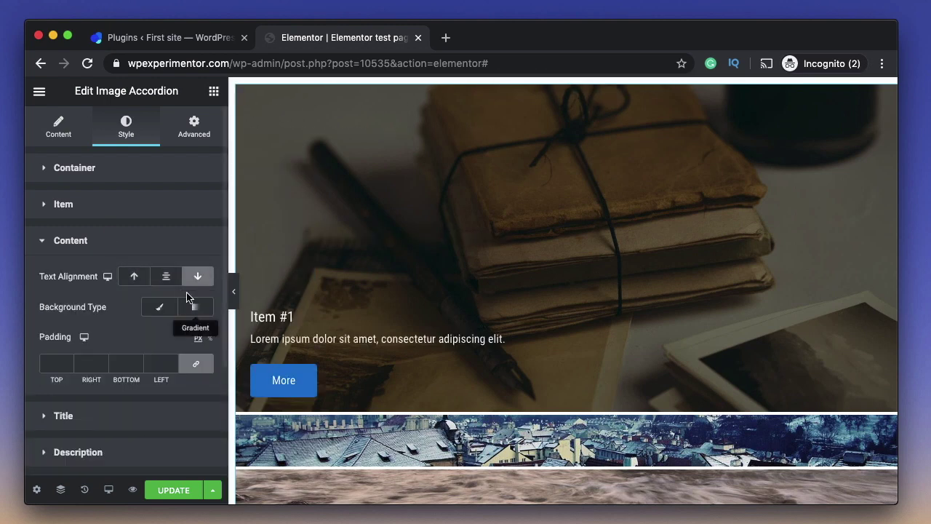
{"action": "left_click", "coordinate": [166, 275]}
Step: Set the image accordion's Item Gutter to 20 and collapse the Item style settings
{"action": "left_click", "coordinate": [102, 203]}
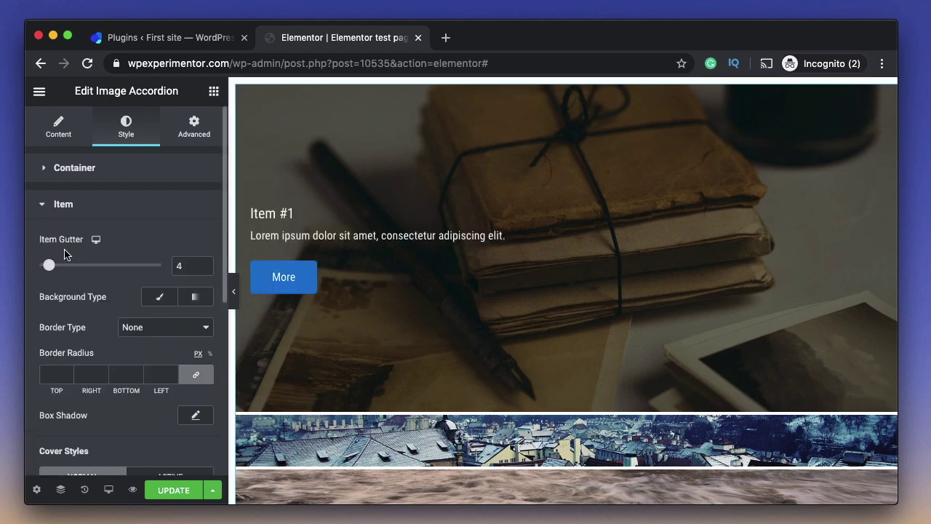
{"action": "left_click_drag", "start_coordinate": [52, 268], "coordinate": [89, 267]}
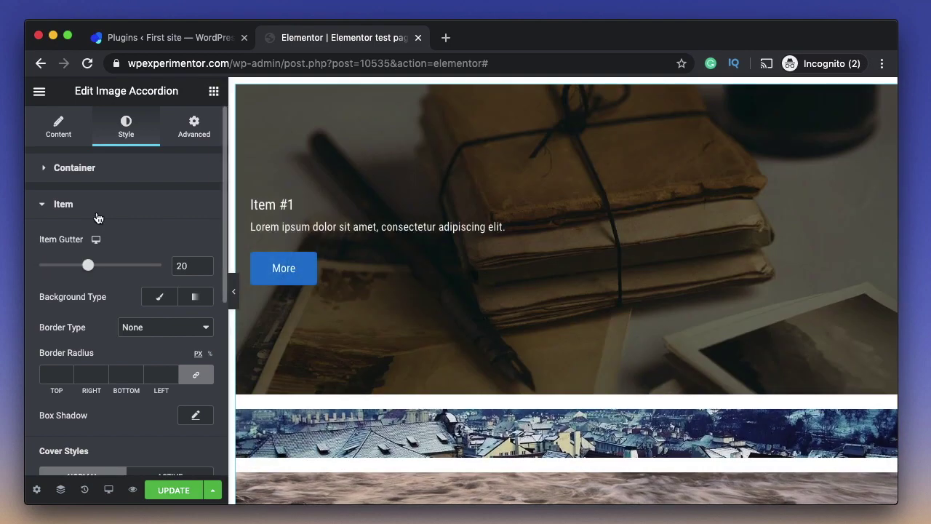
{"action": "left_click", "coordinate": [99, 211]}
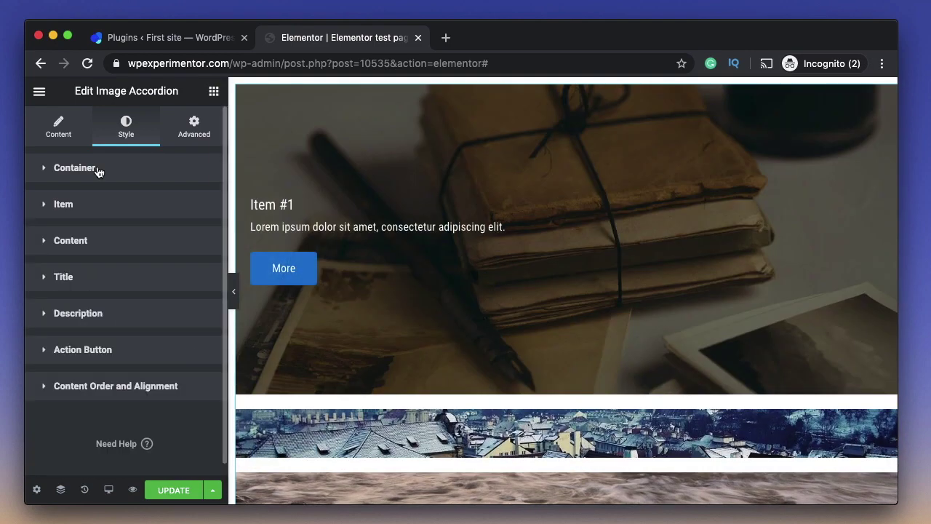
Step: Return to the image accordion's content settings and open its Items list
{"action": "left_click", "coordinate": [98, 169]}
{"action": "left_click", "coordinate": [57, 128]}
{"action": "left_click", "coordinate": [109, 170]}
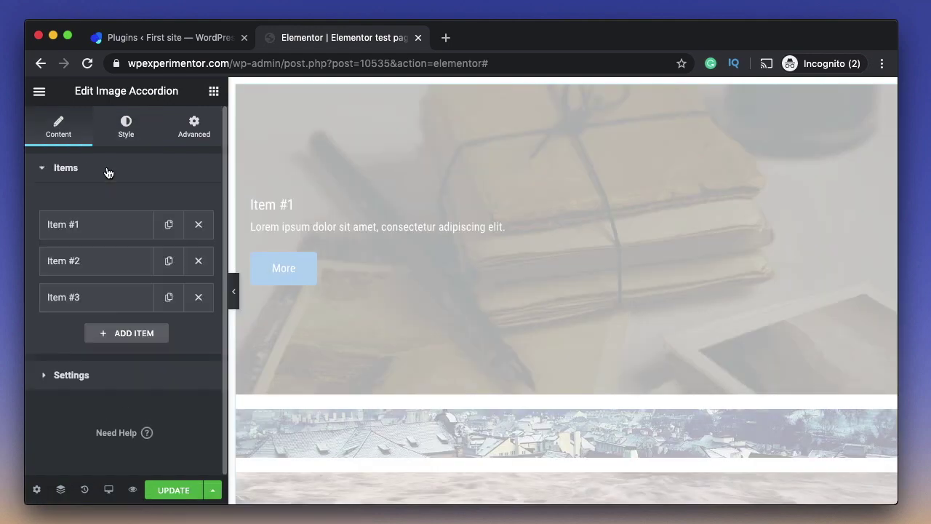